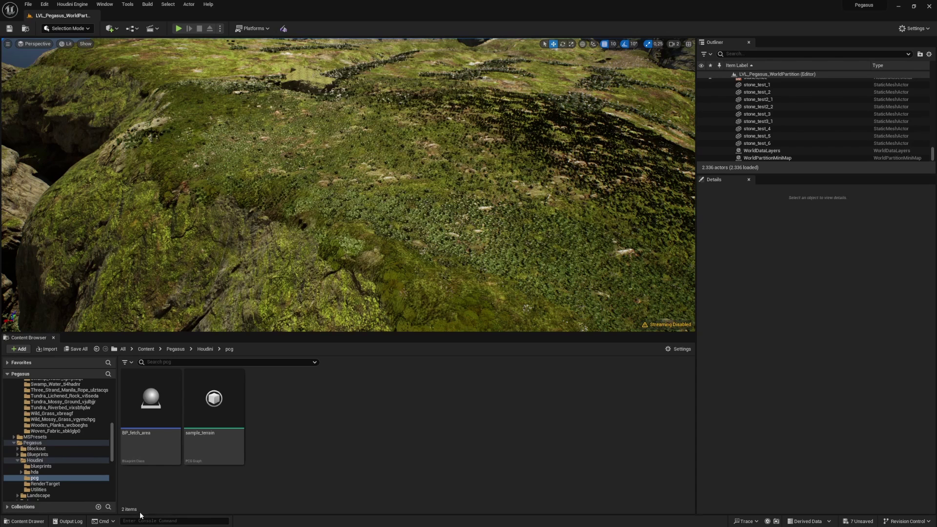
# Place an instance of the BP_fetch_area blueprint on the grassy terrain in the level.
pyautogui.moveTo(355, 243); pyautogui.dragTo(270, 328, button='right')
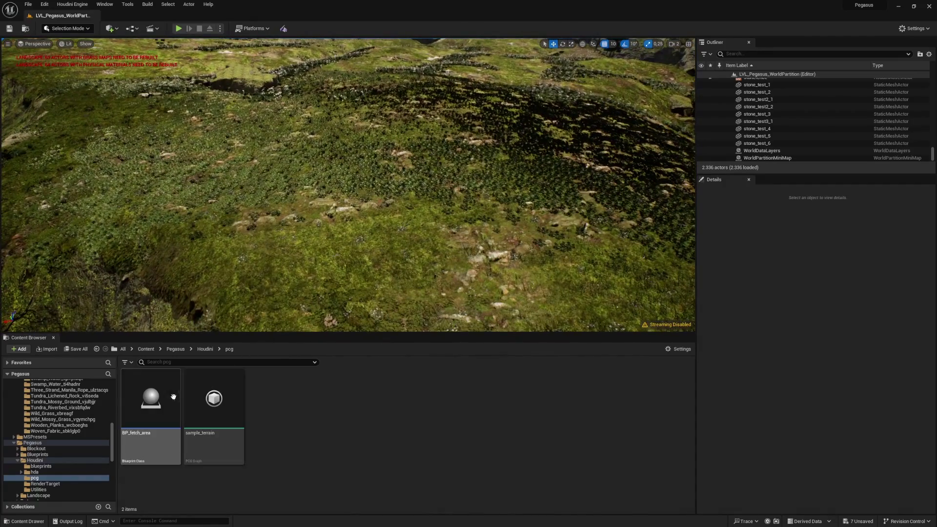
pyautogui.moveTo(151, 405); pyautogui.dragTo(414, 173)
pyautogui.moveTo(463, 211); pyautogui.dragTo(278, 209, button='right')
pyautogui.scroll(-2, 463, 212)
pyautogui.moveTo(405, 224); pyautogui.dragTo(258, 261, button='right')
pyautogui.moveTo(375, 263); pyautogui.dragTo(430, 234, button='right')
# Stretch the placed BP_fetch_area by moving its spline end point outward, and delete the actor from the level.
pyautogui.click(427, 277)
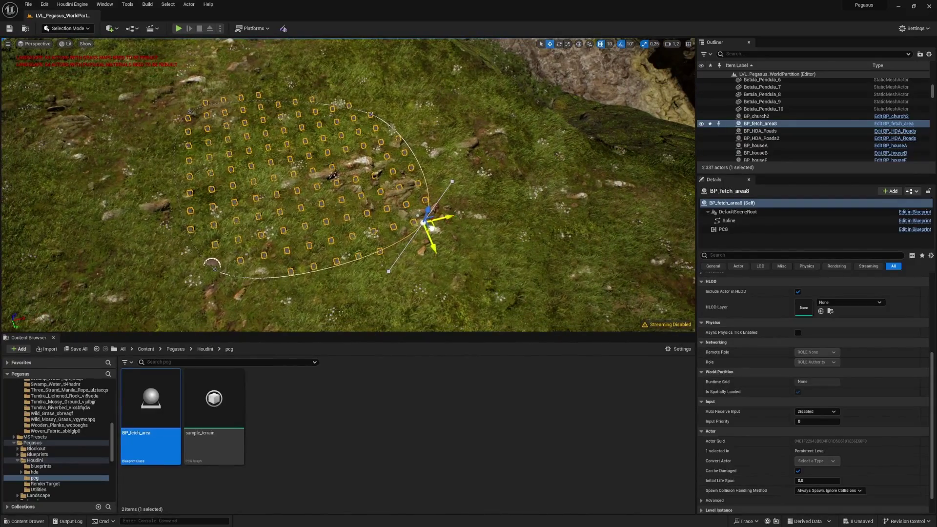
pyautogui.moveTo(431, 228); pyautogui.dragTo(504, 257)
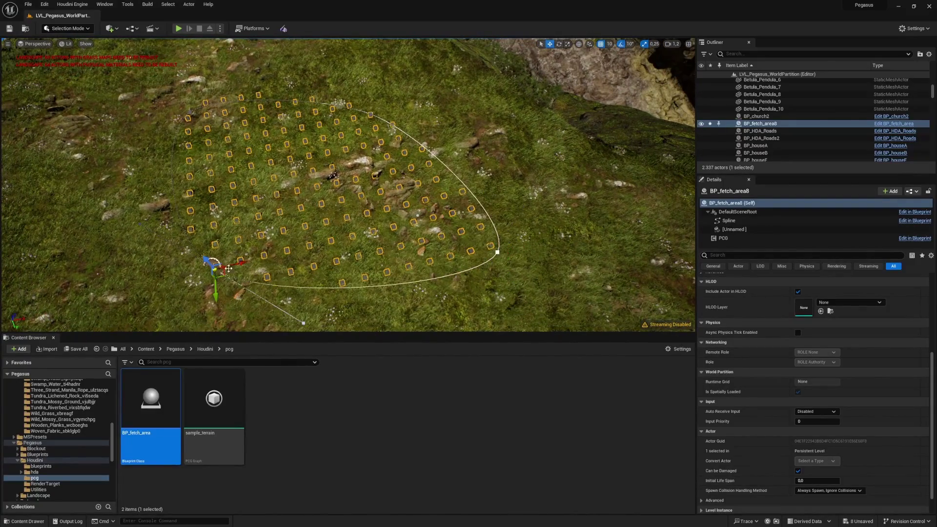
pyautogui.moveTo(221, 277); pyautogui.dragTo(312, 231, button='right')
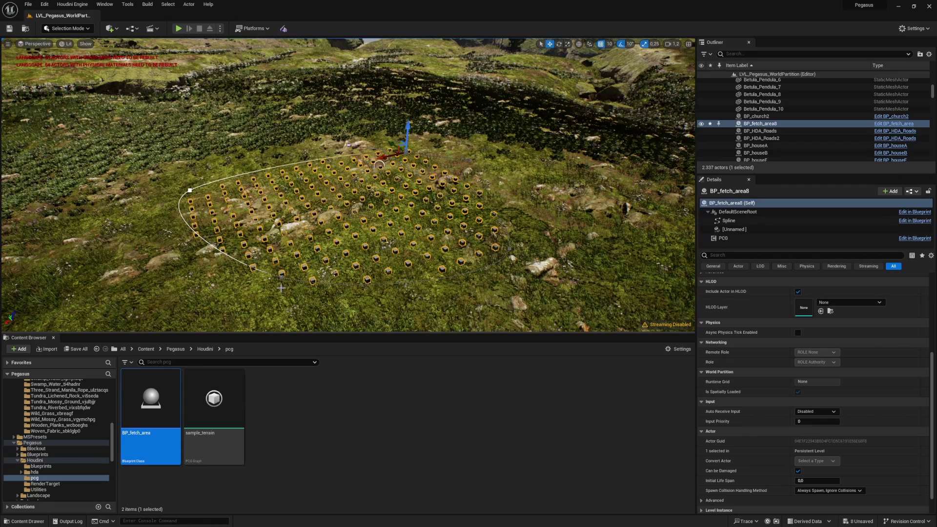
pyautogui.click(759, 124)
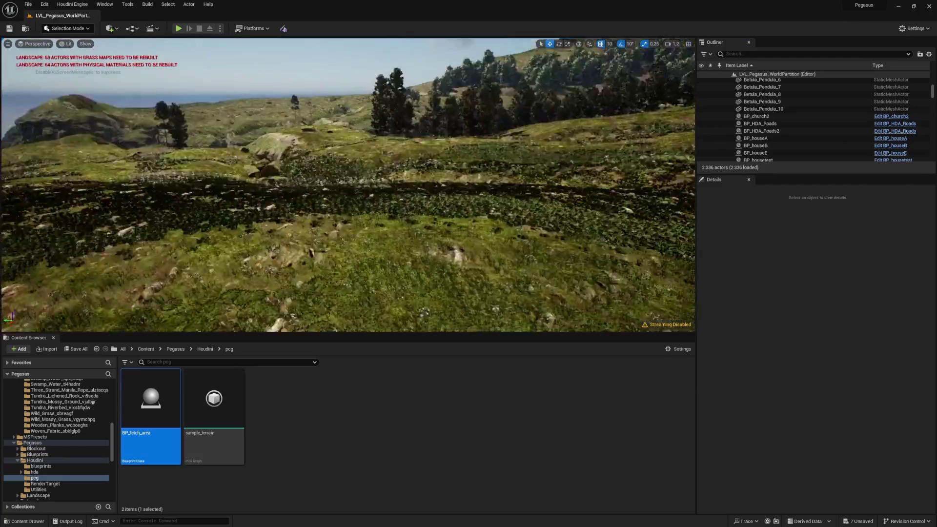
# Create a Blueprint Class with Actor as its parent in the pcg folder and name it test_BP.
pyautogui.moveTo(348, 185); pyautogui.dragTo(375, 259, button='right')
pyautogui.scroll(-3, 348, 185)
pyautogui.rightClick(313, 399)
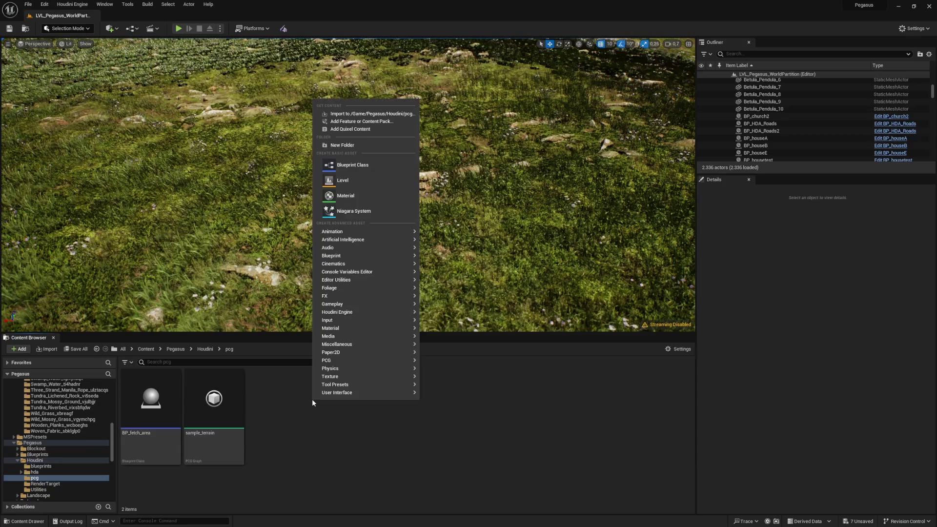
pyautogui.click(367, 165)
pyautogui.click(394, 209)
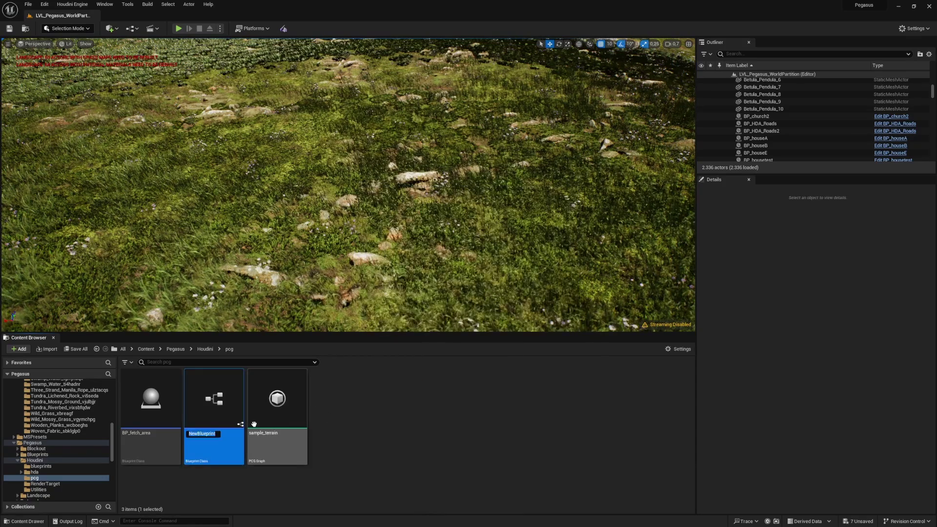
pyautogui.write('test')
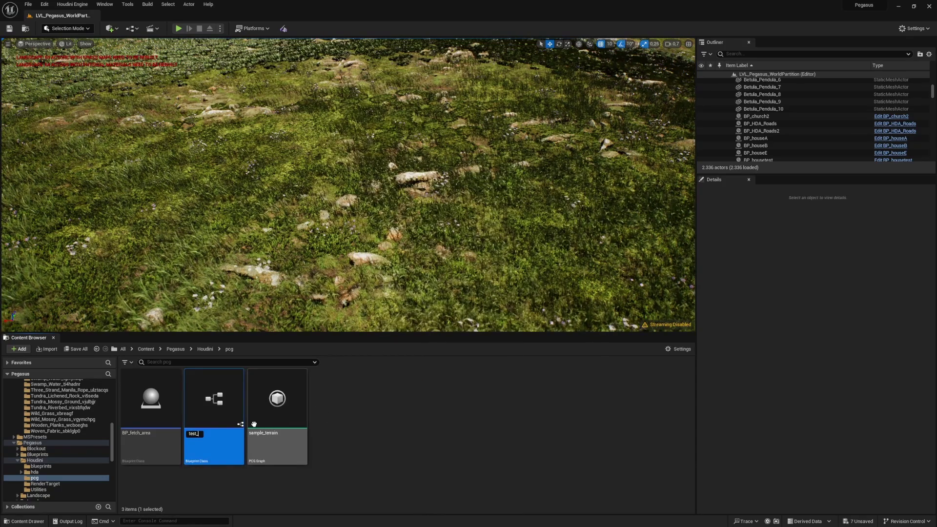
pyautogui.write('_BP')
pyautogui.press('Return')
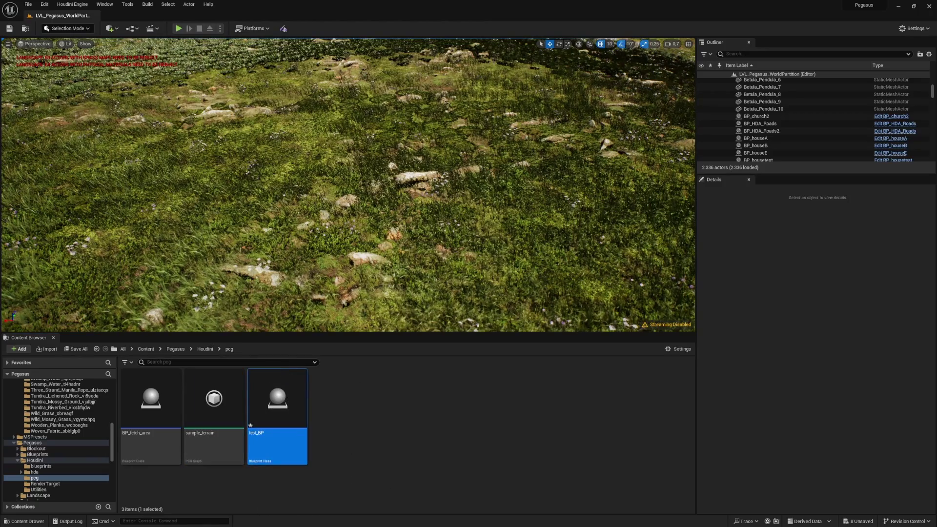
# Open test_BP in a full-size editor and add a Spline component under DefaultSceneRoot, keeping its default name.
pyautogui.press('Return')
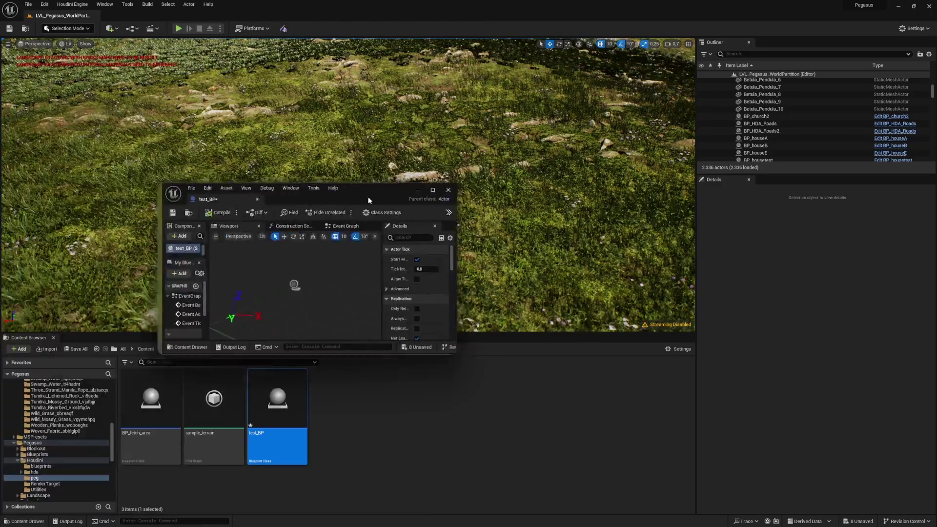
pyautogui.moveTo(368, 203); pyautogui.dragTo(464, 1)
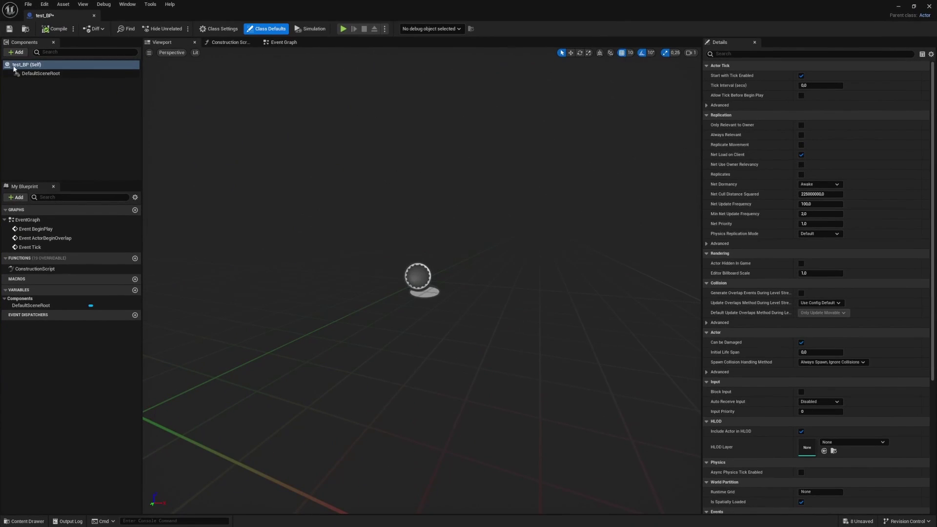
pyautogui.click(70, 52)
pyautogui.write('spl')
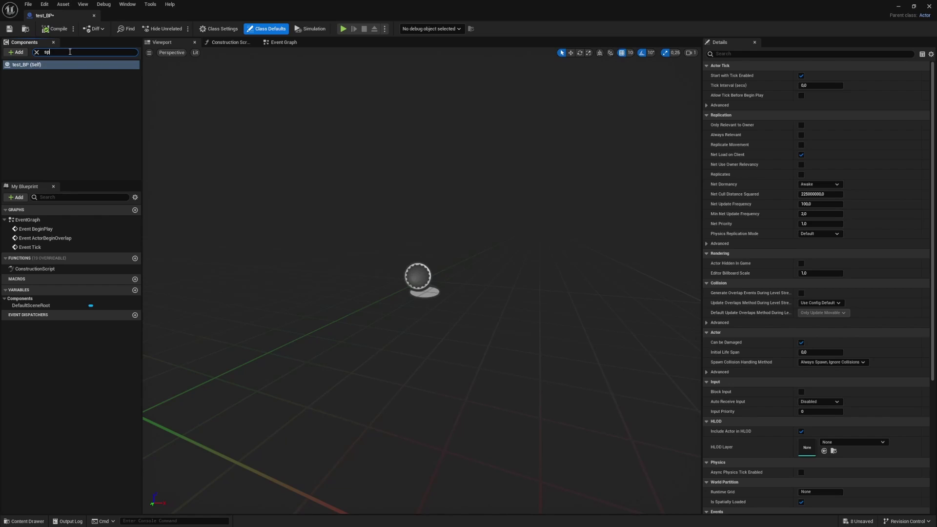
pyautogui.press('BackSpace')
pyautogui.press('BackSpace')
pyautogui.click(15, 51)
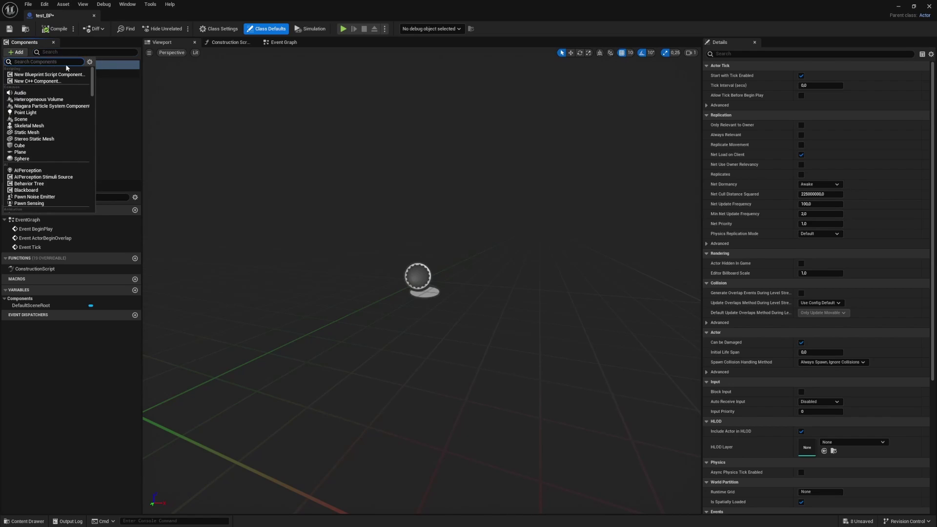
pyautogui.write('spline')
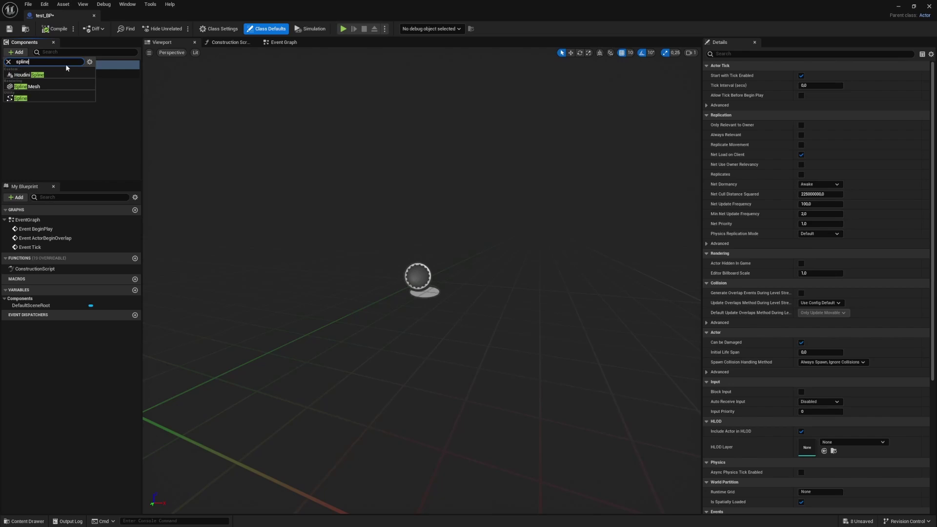
pyautogui.click(29, 98)
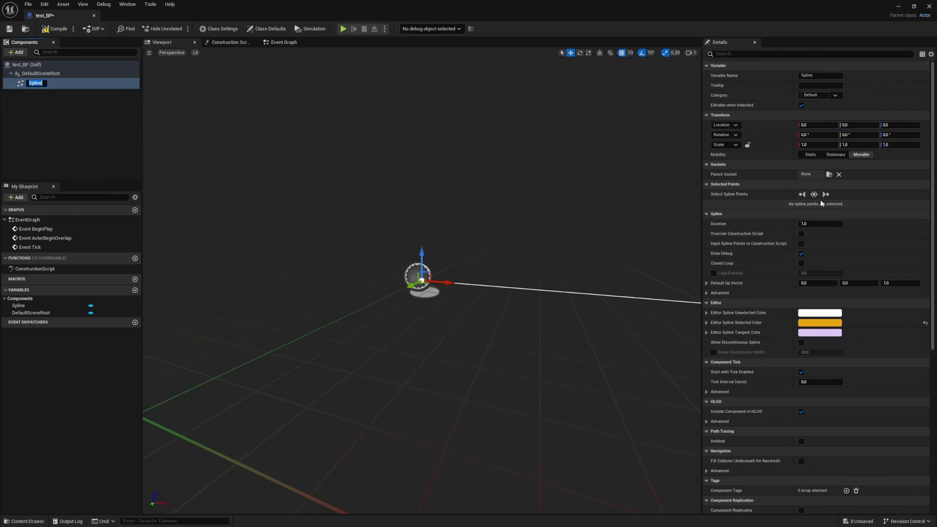
pyautogui.press('Return')
pyautogui.click(67, 107)
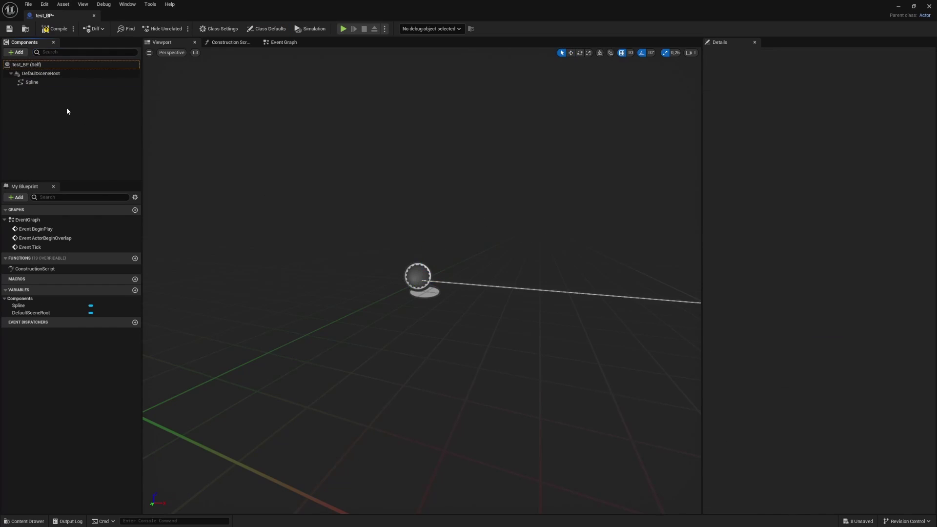
# Extend the spline from its end point with four more points into a rounded outline and enable Closed Loop.
pyautogui.moveTo(342, 220); pyautogui.dragTo(370, 273, button='right')
pyautogui.moveTo(317, 185); pyautogui.dragTo(480, 301, button='right')
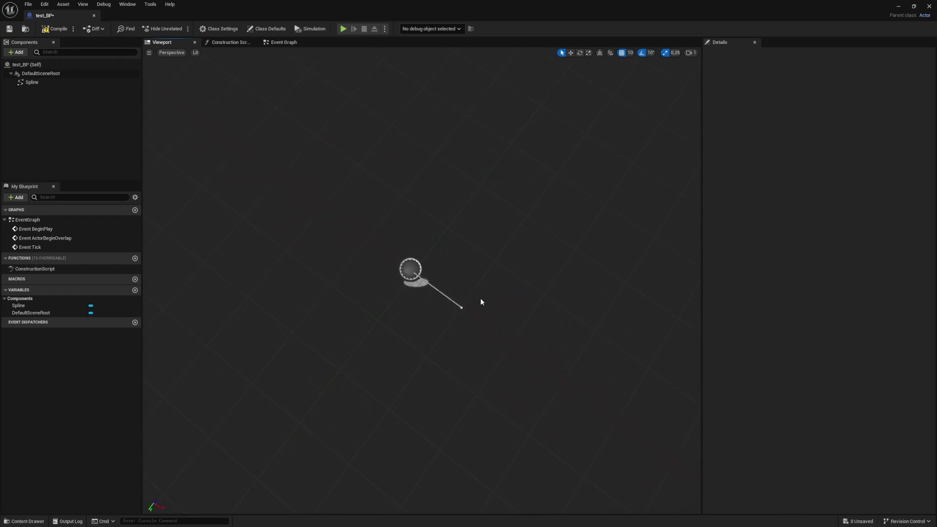
pyautogui.click(463, 310)
pyautogui.click(465, 308)
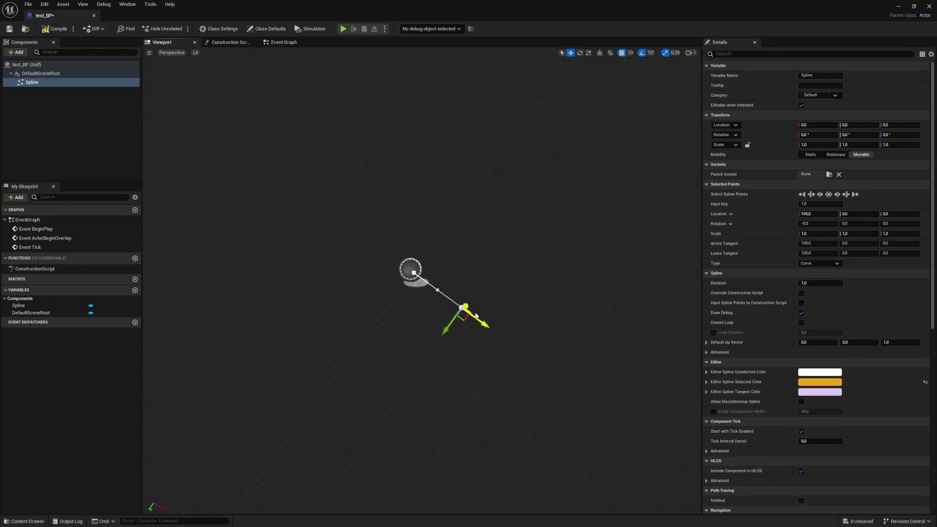
pyautogui.keyDown('alt'); pyautogui.moveTo(464, 318); pyautogui.dragTo(330, 267); pyautogui.keyUp('alt')
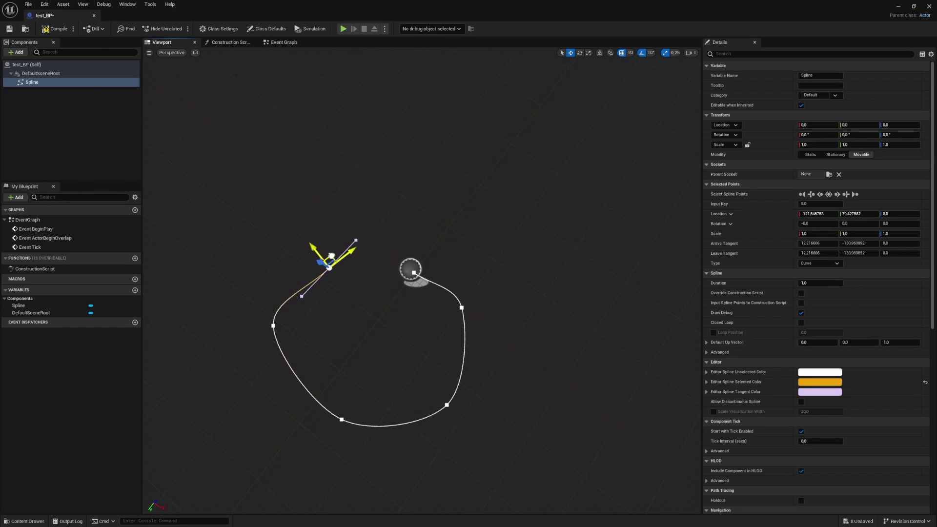
pyautogui.click(801, 323)
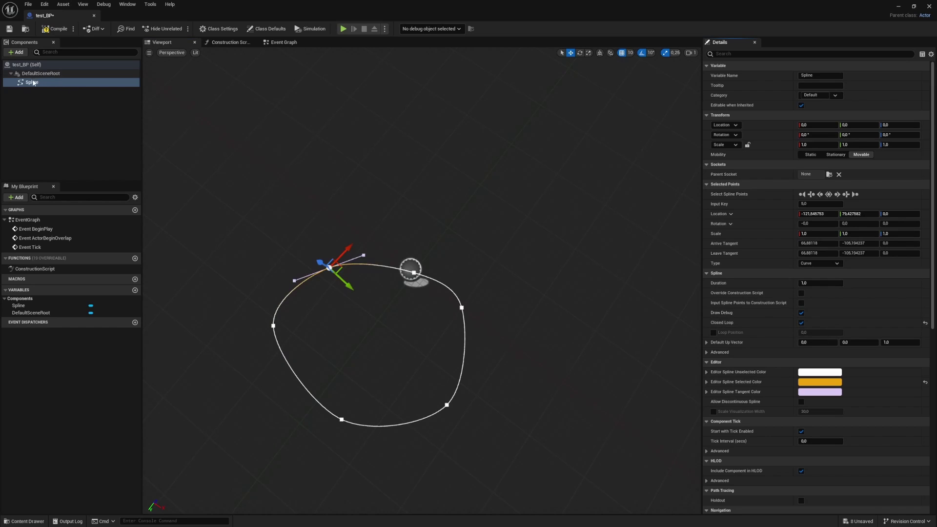
# Add a PCG component to test_BP, keeping its default name.
pyautogui.click(52, 51)
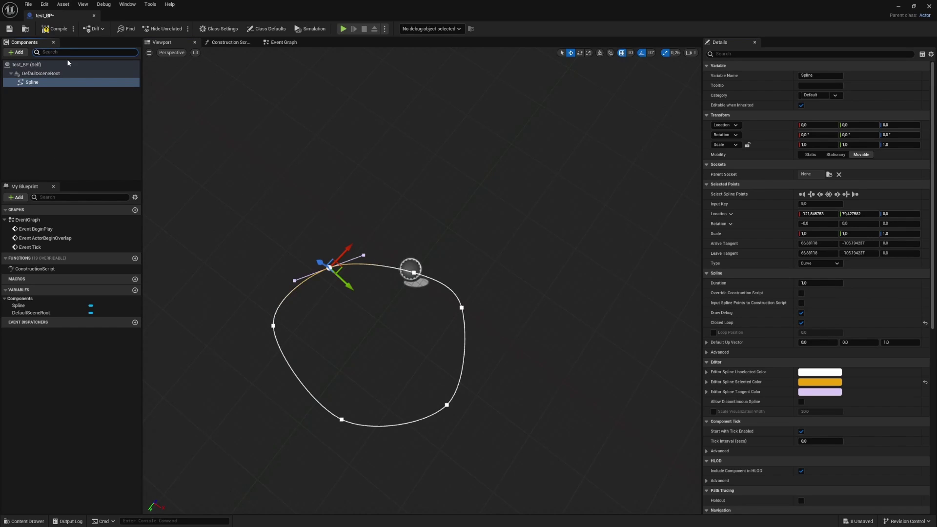
pyautogui.write('pcg')
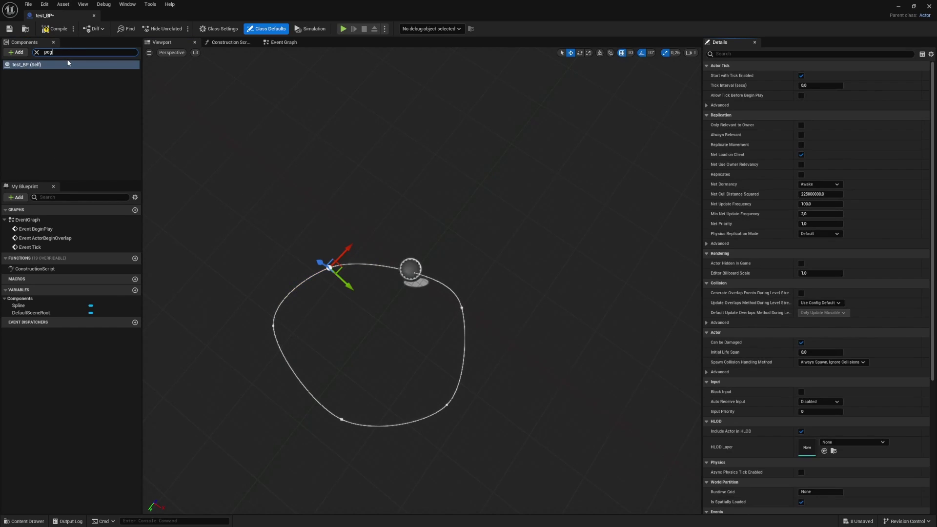
pyautogui.click(15, 52)
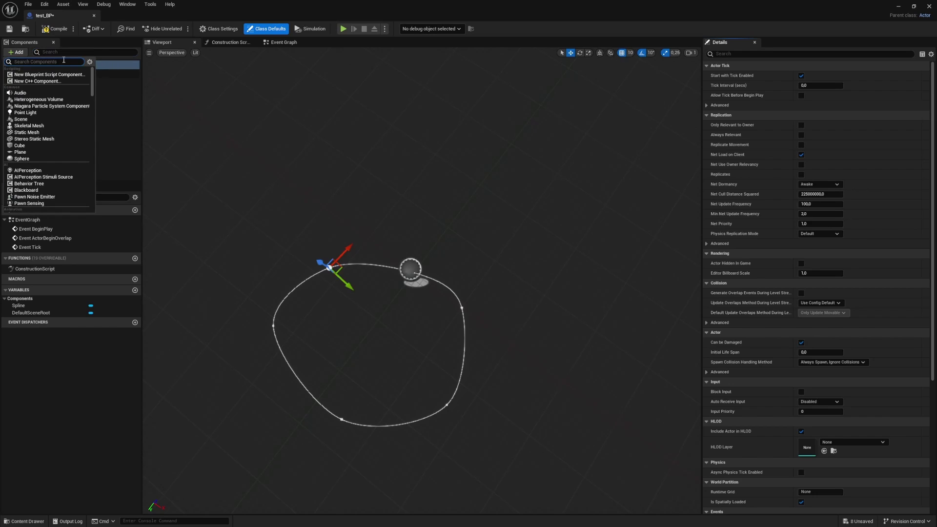
pyautogui.write('pcg gra')
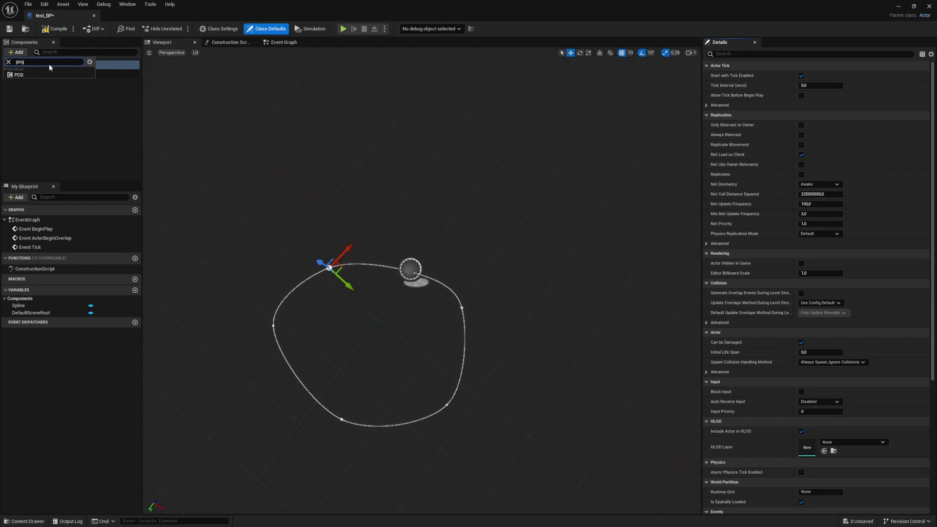
pyautogui.click(49, 64)
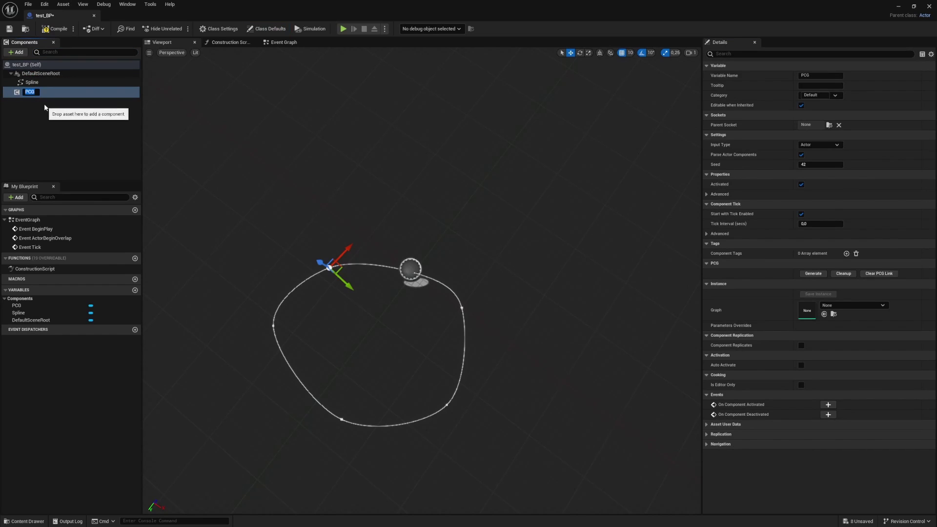
pyautogui.press('Return')
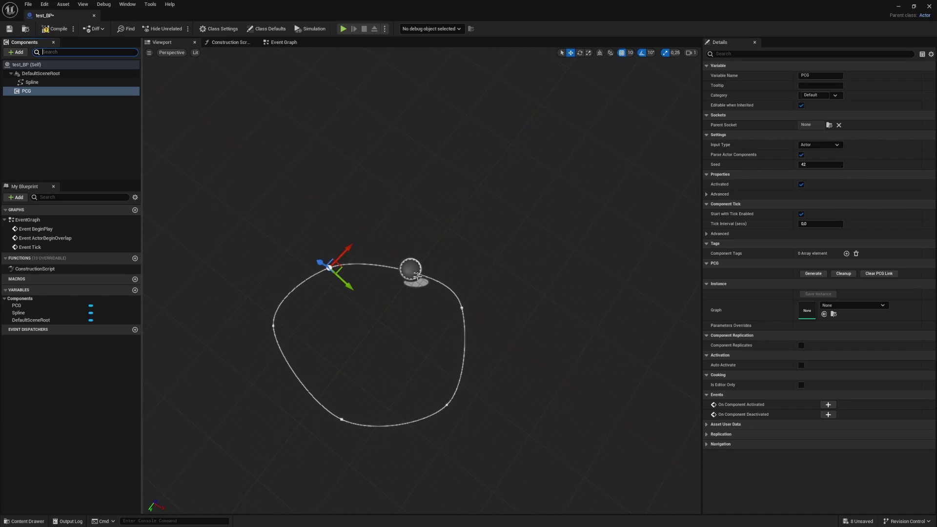
pyautogui.moveTo(368, 301)
pyautogui.mouseDown(button='middle')
pyautogui.moveTo(401, 278)
pyautogui.moveTo(331, 300)
pyautogui.moveTo(368, 300)
pyautogui.mouseUp(button='middle')
pyautogui.moveTo(367, 304); pyautogui.dragTo(351, 302, button='right')
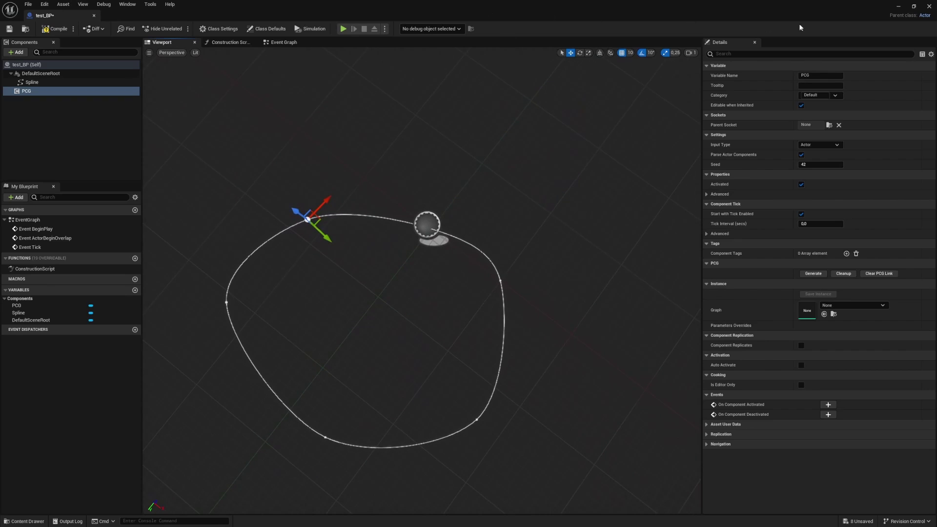
# Create a PCG Graph named test_pcg_graph in the pcg folder and save it together with test_BP.
pyautogui.click(901, 9)
pyautogui.rightClick(376, 417)
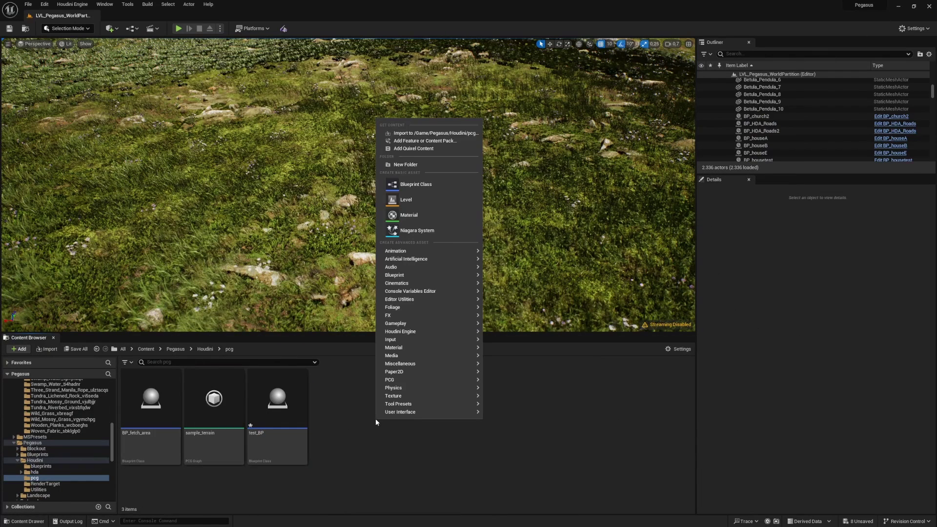
pyautogui.moveTo(405, 380)
pyautogui.click(512, 383)
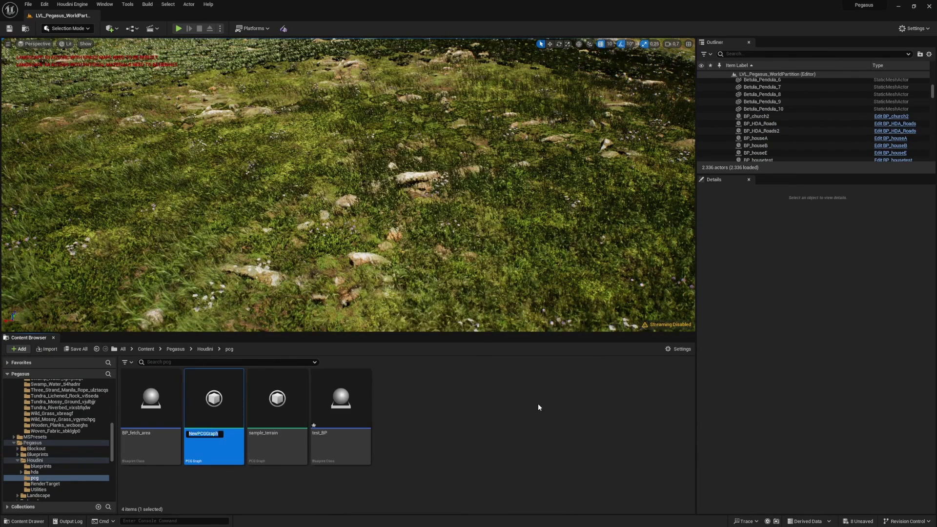
pyautogui.write('test_')
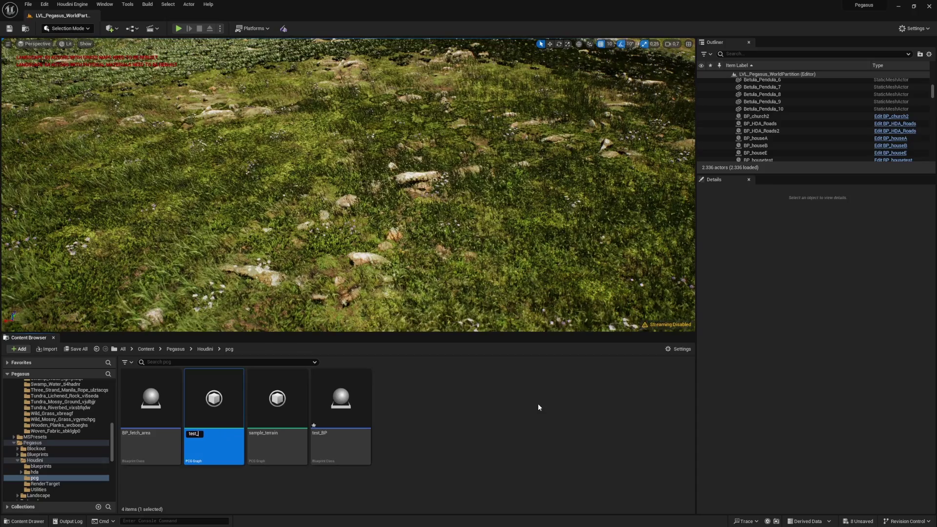
pyautogui.write('pcg')
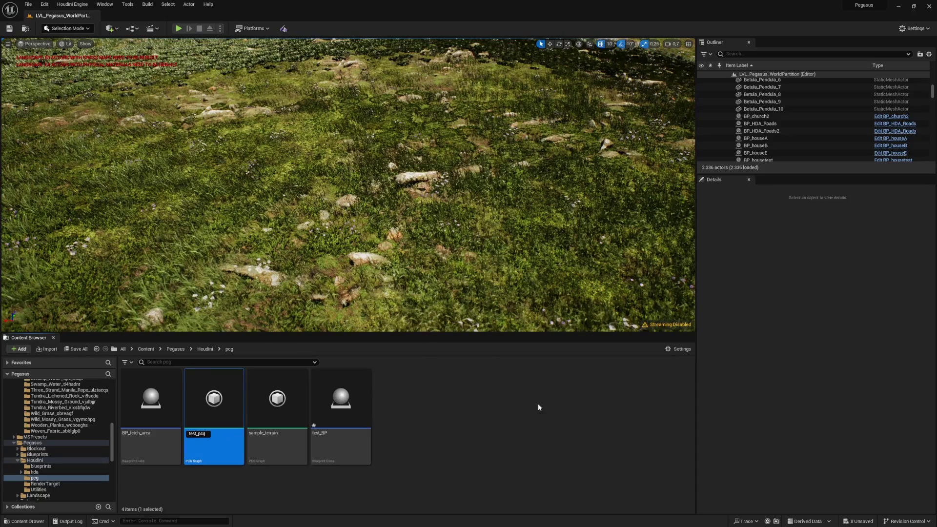
pyautogui.write('_graph')
pyautogui.press('Return')
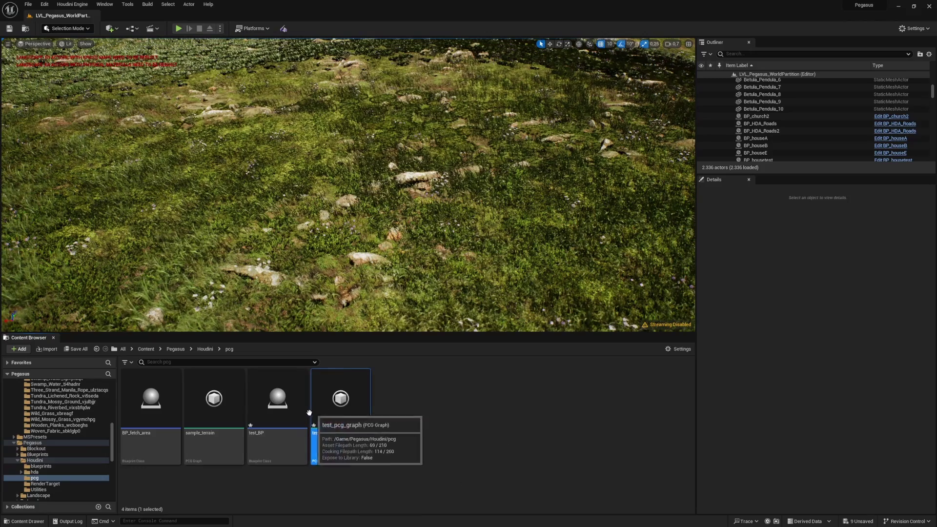
pyautogui.click(287, 412)
pyautogui.click(381, 417)
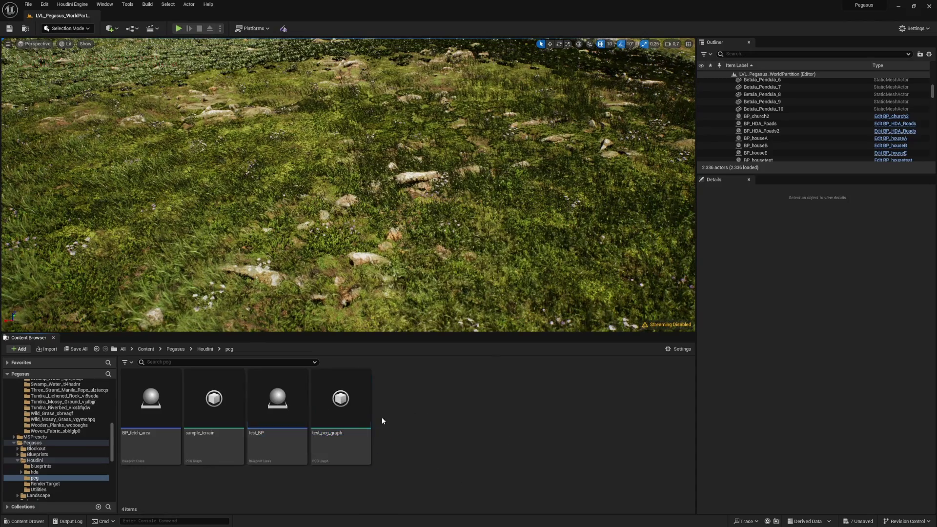
# Assign test_pcg_graph as the graph of the PCG component in test_BP and save the blueprint.
pyautogui.doubleClick(276, 415)
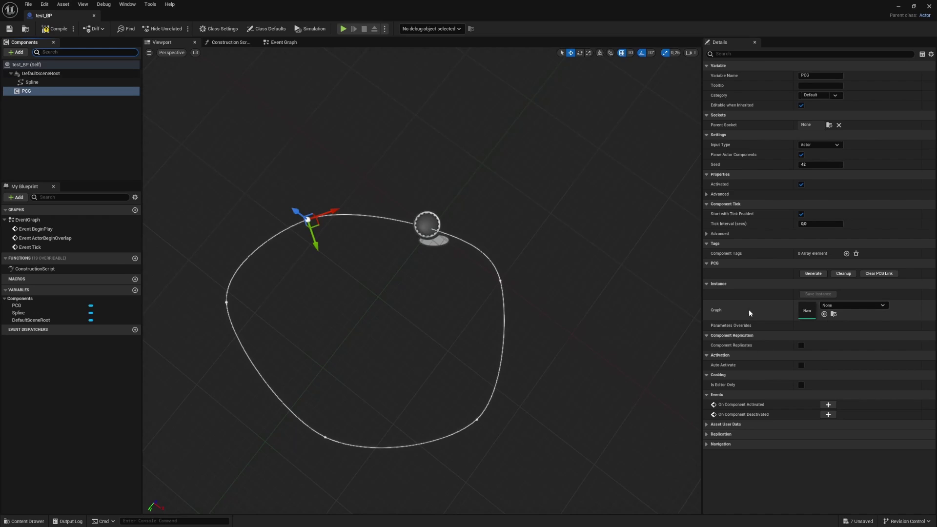
pyautogui.click(861, 306)
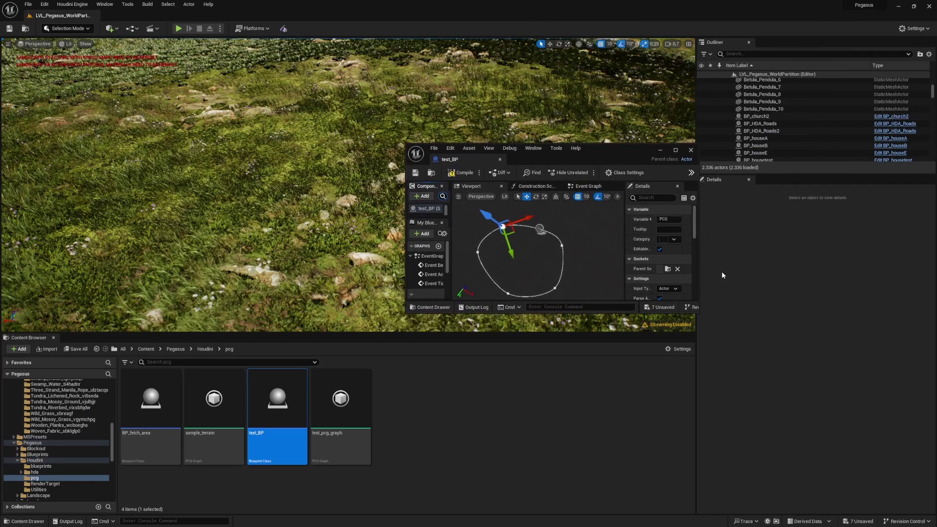
pyautogui.scroll(-10, 678, 259)
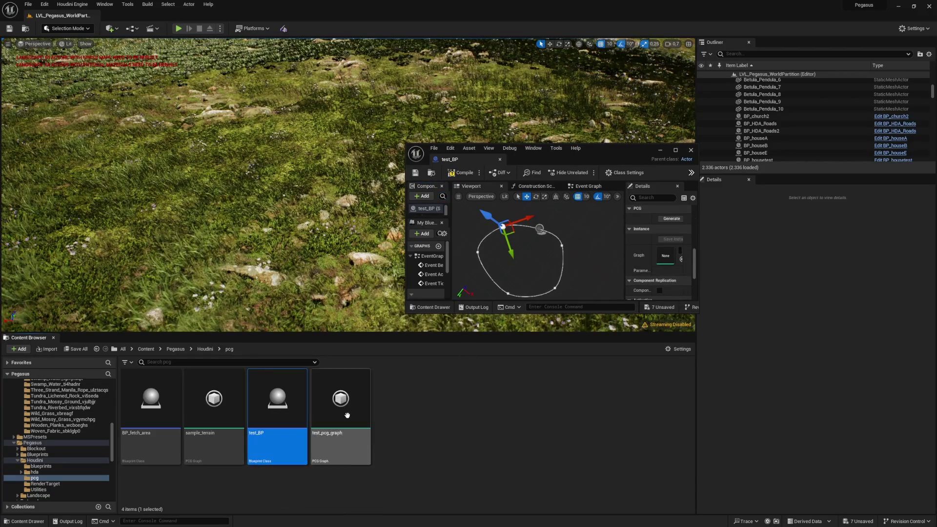
pyautogui.moveTo(347, 415); pyautogui.dragTo(666, 255)
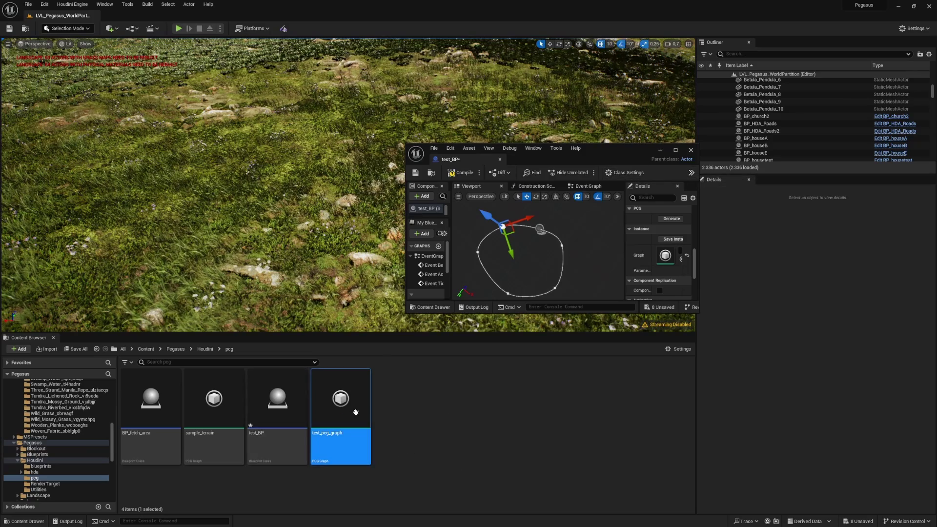
pyautogui.click(299, 418)
pyautogui.hotkey('ctrl', 's')
# Open test_pcg_graph in a full-size editor, expand the Input node's pins and place the Output node below it.
pyautogui.click(332, 412)
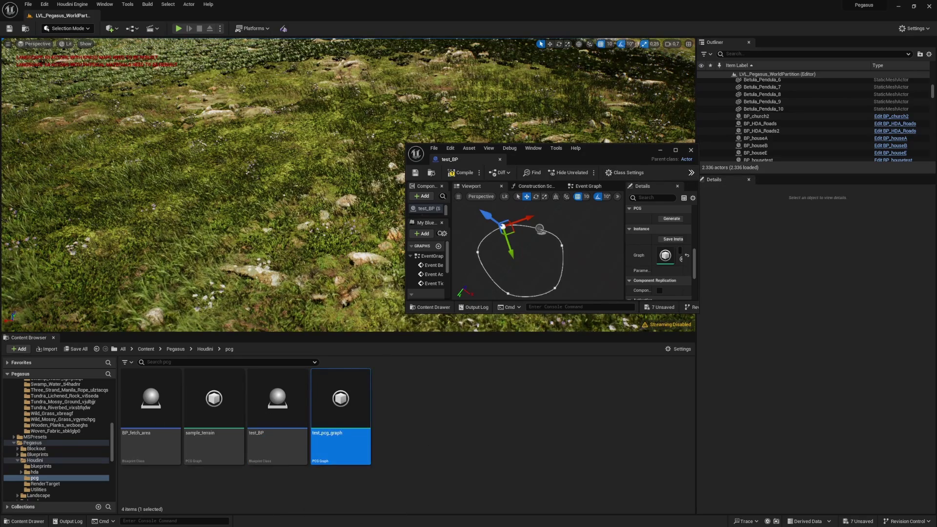
pyautogui.moveTo(532, 3); pyautogui.dragTo(532, 159)
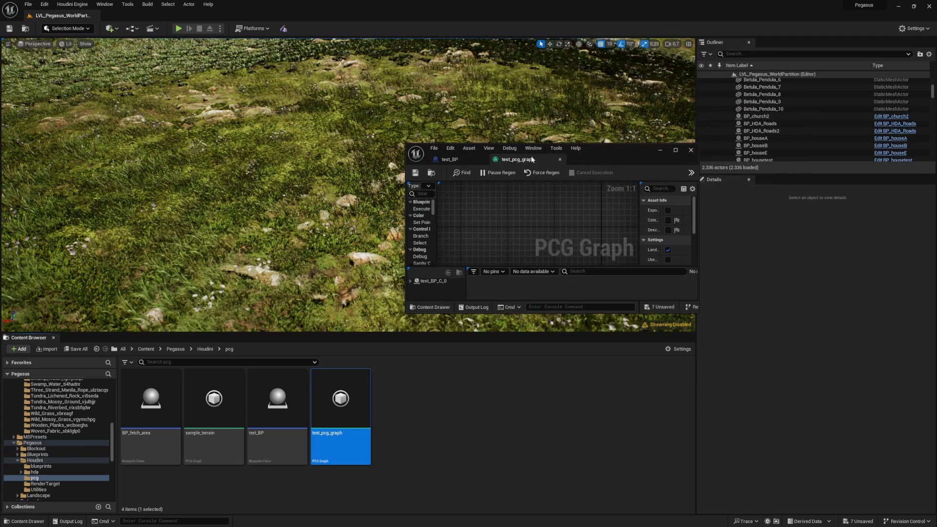
pyautogui.click(675, 149)
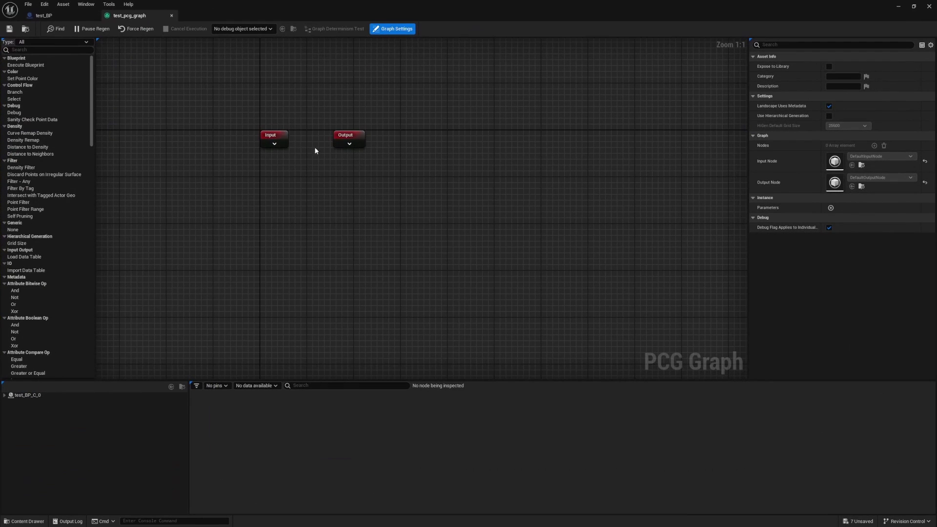
pyautogui.moveTo(314, 146); pyautogui.dragTo(379, 198, button='right')
pyautogui.click(338, 194)
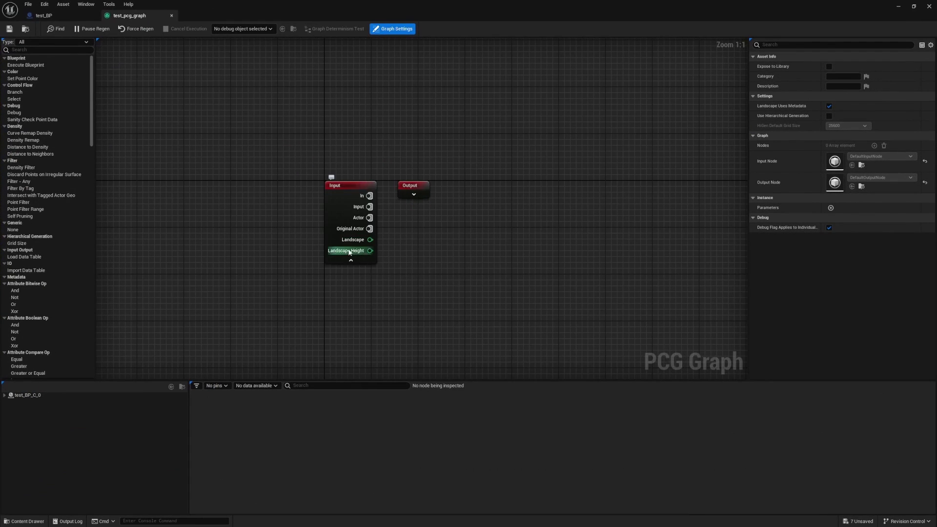
pyautogui.moveTo(420, 240); pyautogui.dragTo(309, 246, button='right')
pyautogui.moveTo(298, 194); pyautogui.dragTo(232, 299)
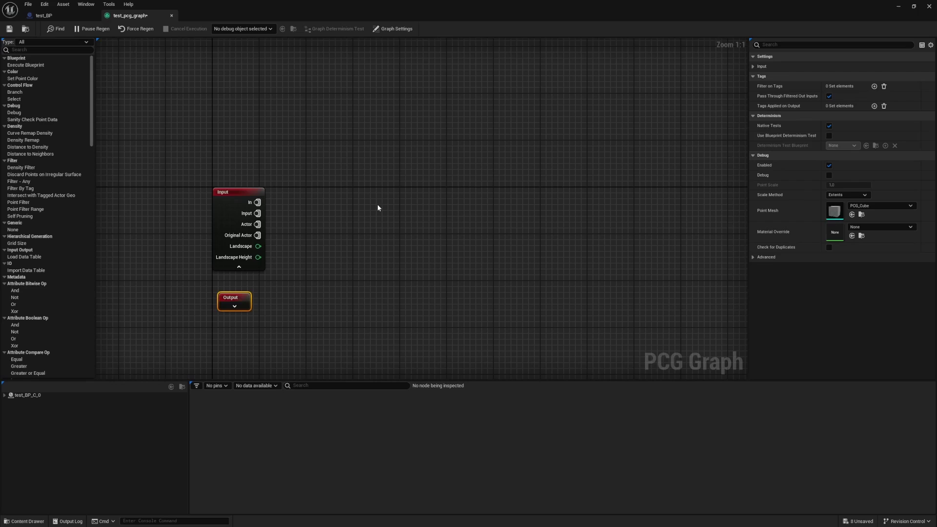
# Add a Get Spline Data node above the Input node.
pyautogui.rightClick(339, 94)
pyautogui.write('get spli')
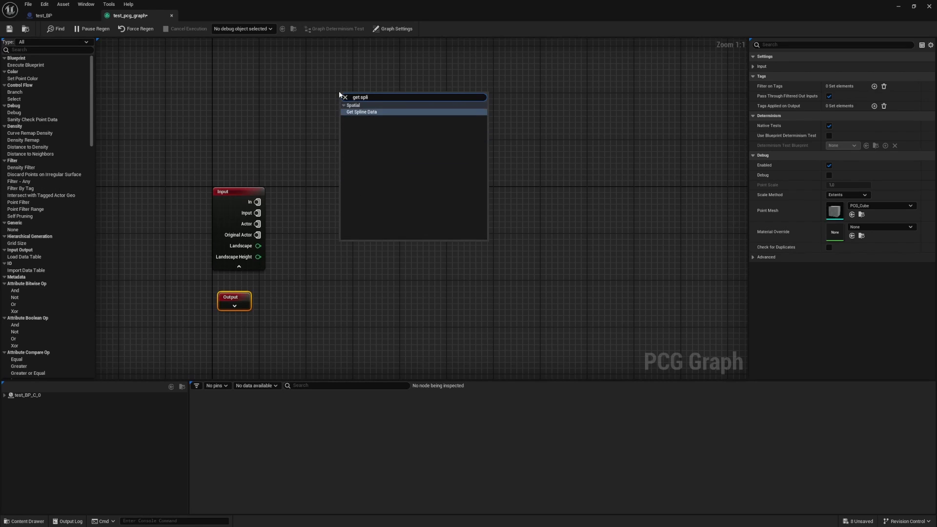
pyautogui.press('Return')
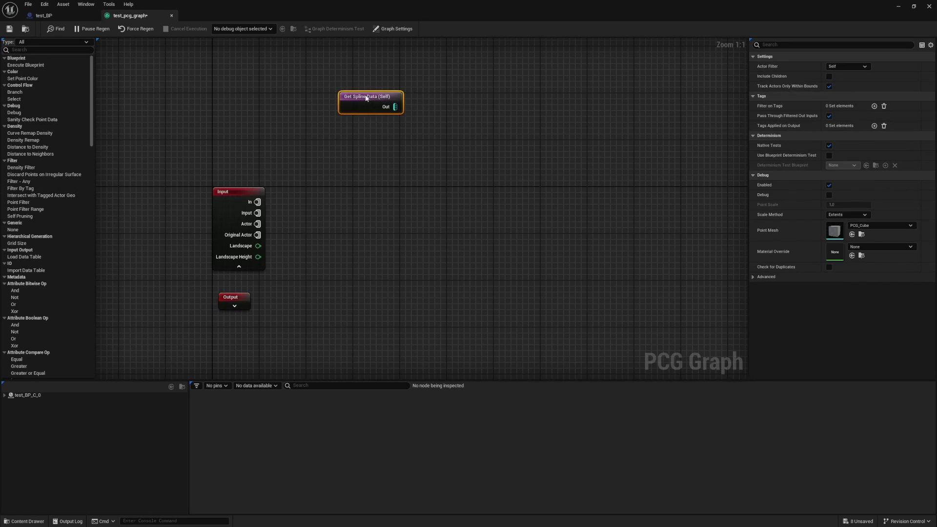
pyautogui.moveTo(367, 98); pyautogui.dragTo(280, 134)
# Add a Spline Sampler node beside Get Spline Data and feed the spline data into its Spline input.
pyautogui.rightClick(356, 175)
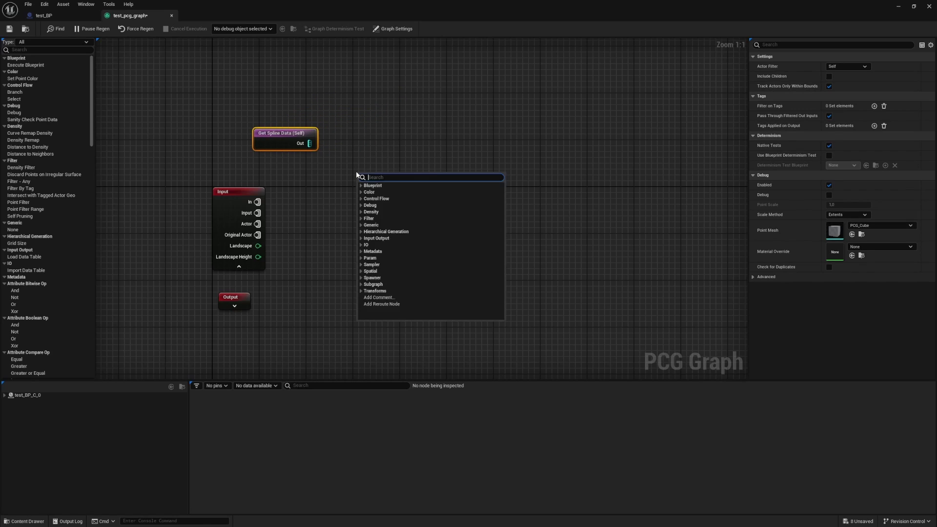
pyautogui.write('spline')
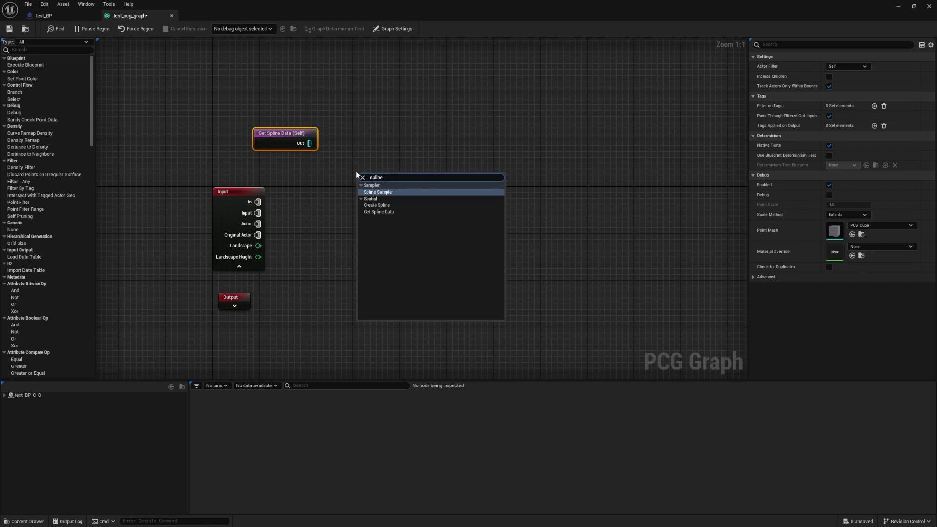
pyautogui.press('Return')
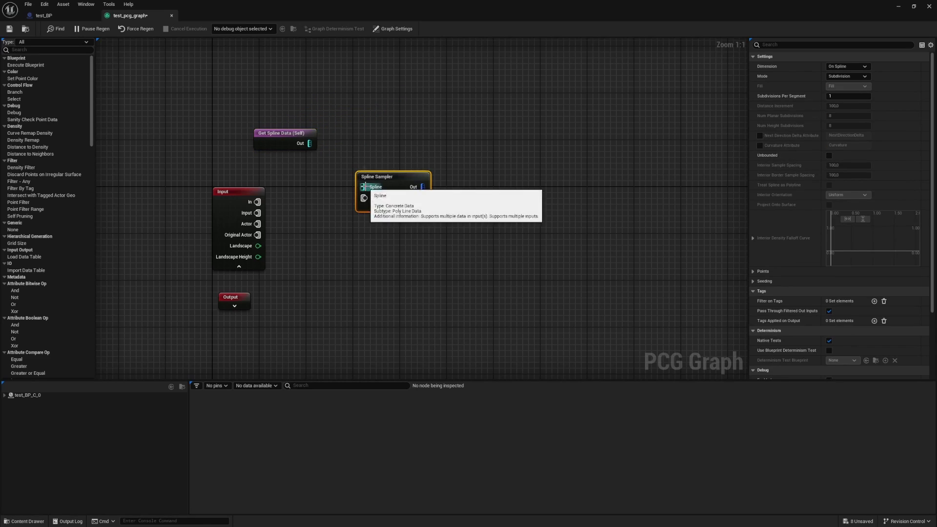
pyautogui.moveTo(364, 187); pyautogui.dragTo(309, 143)
pyautogui.moveTo(389, 180); pyautogui.dragTo(385, 137)
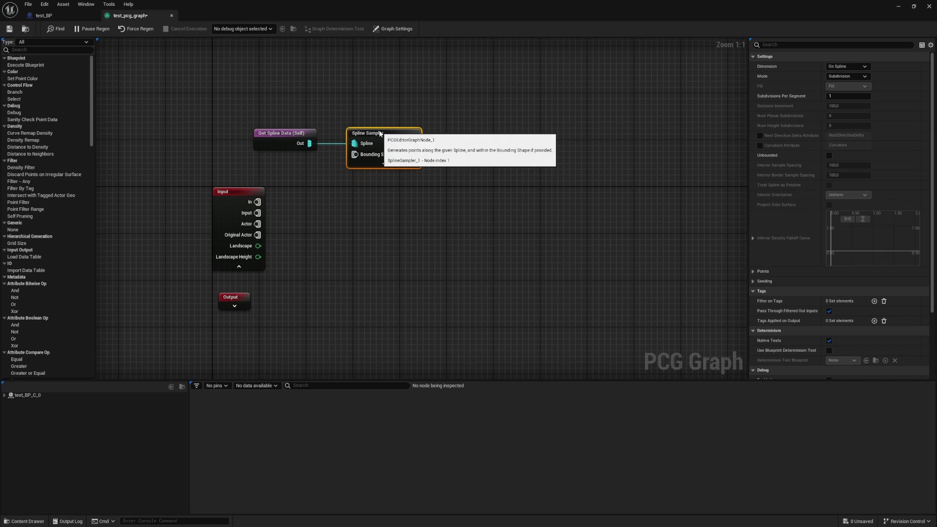
pyautogui.moveTo(385, 136); pyautogui.dragTo(338, 180, button='right')
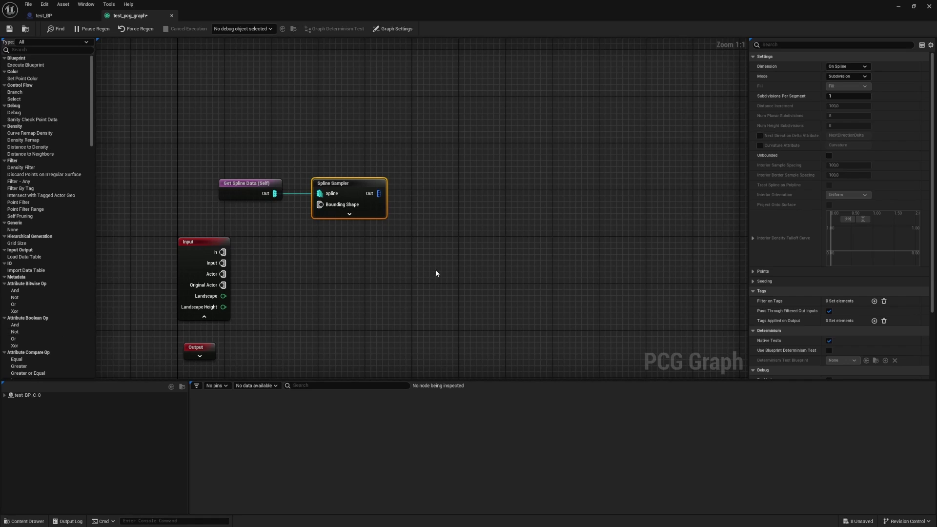
# Add a Static Mesh Spawner node, connect it to the Spline Sampler's output and line it up with the chain.
pyautogui.rightClick(459, 250)
pyautogui.write('sta')
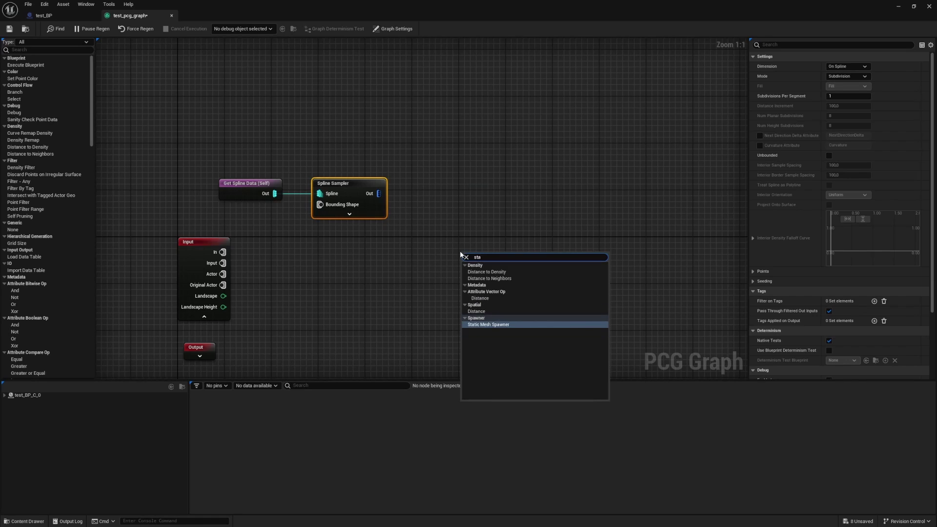
pyautogui.press('Return')
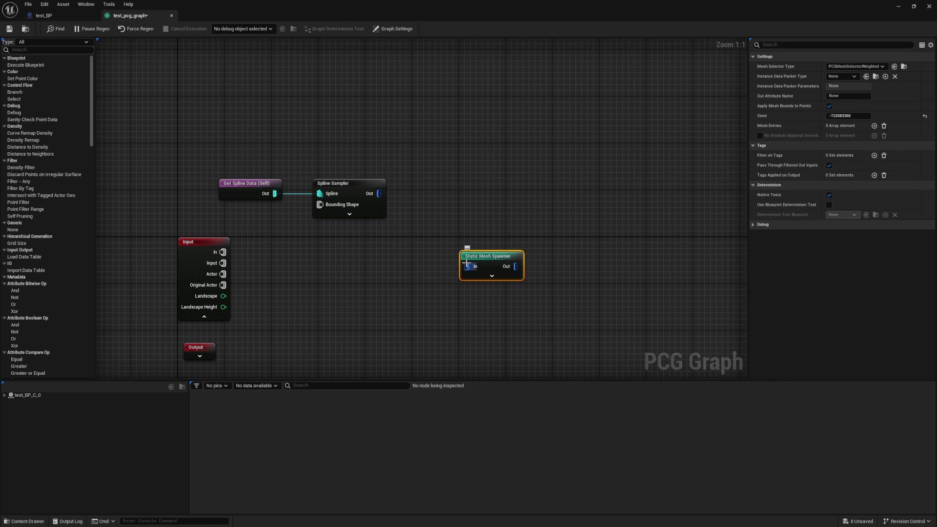
pyautogui.moveTo(467, 267); pyautogui.dragTo(378, 193)
pyautogui.moveTo(493, 257); pyautogui.dragTo(469, 185)
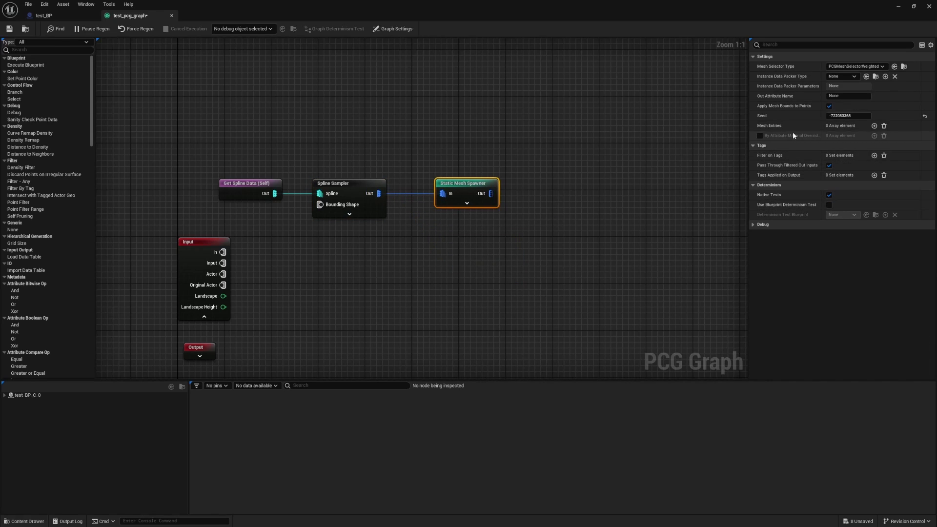
# Add one mesh entry to the Static Mesh Spawner with SM_Cube as its static mesh, and save the graph.
pyautogui.click(874, 126)
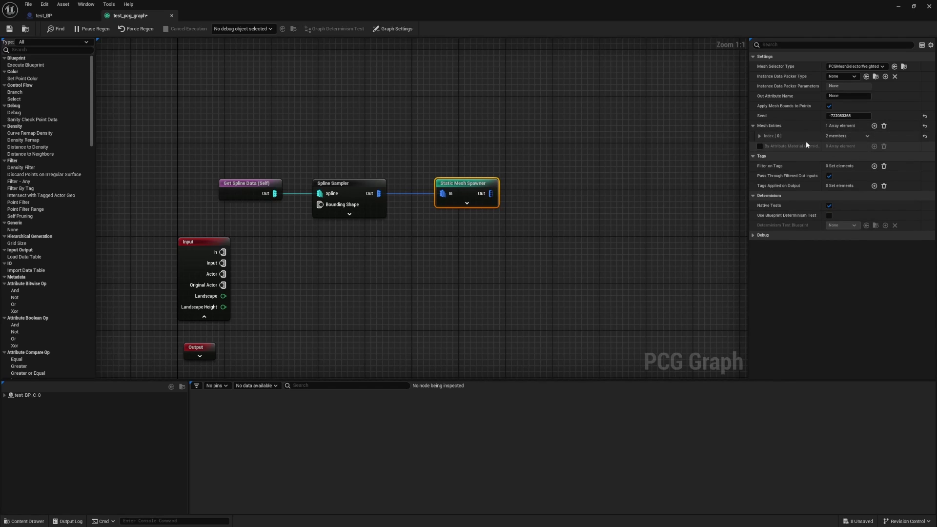
pyautogui.click(765, 137)
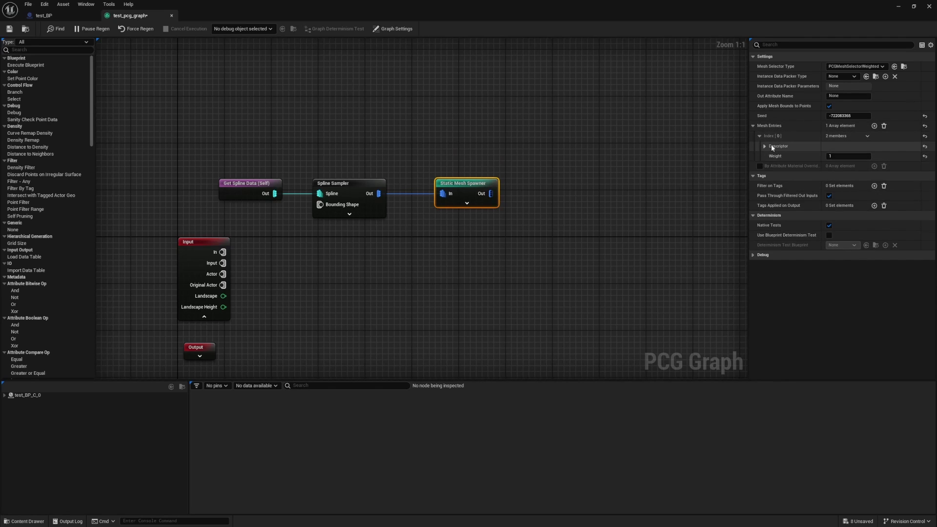
pyautogui.click(765, 146)
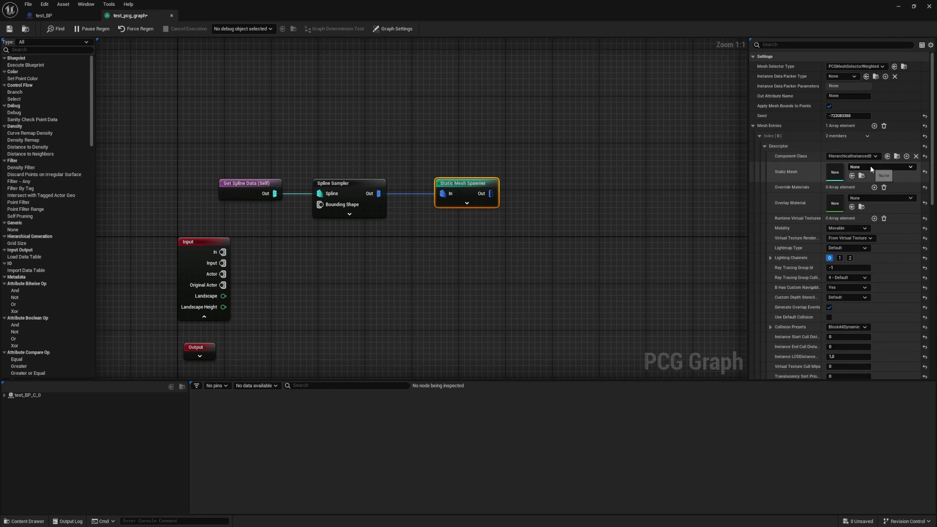
pyautogui.click(870, 166)
pyautogui.write('cube')
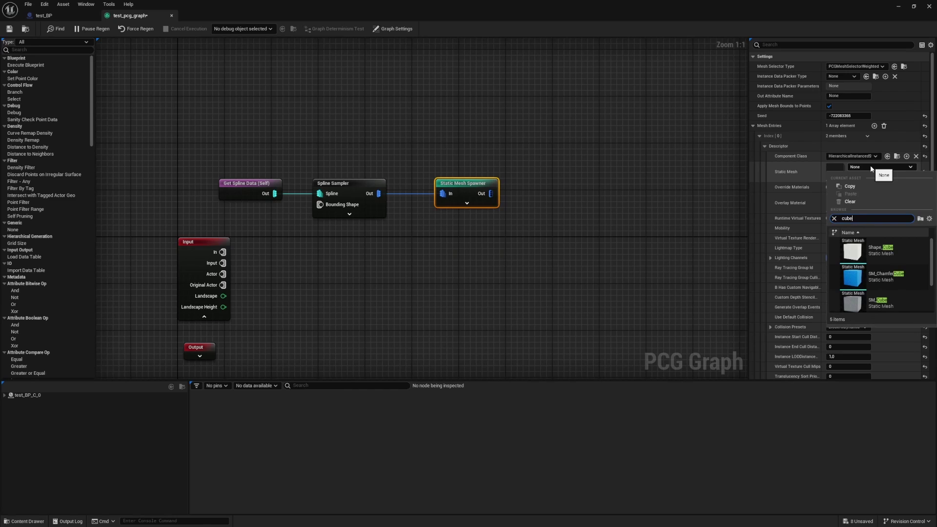
pyautogui.click(882, 302)
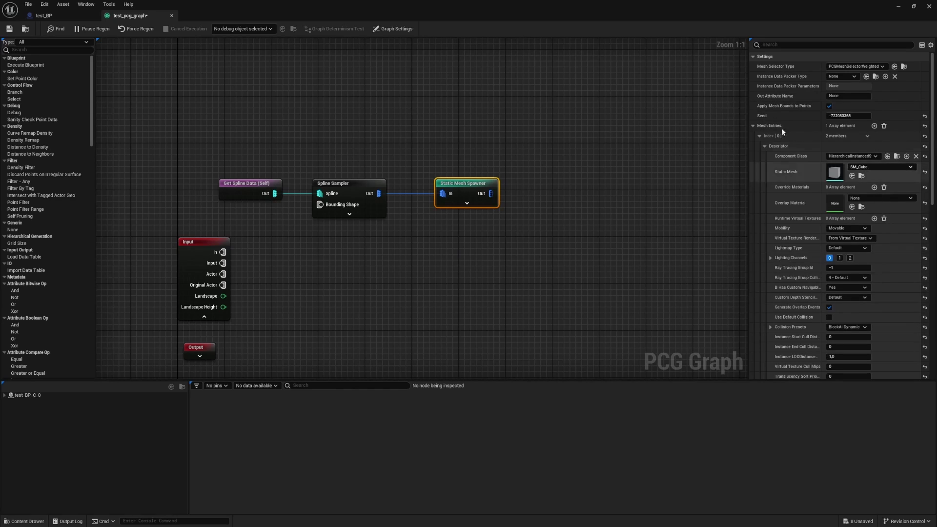
pyautogui.click(380, 123)
pyautogui.hotkey('ctrl', 's')
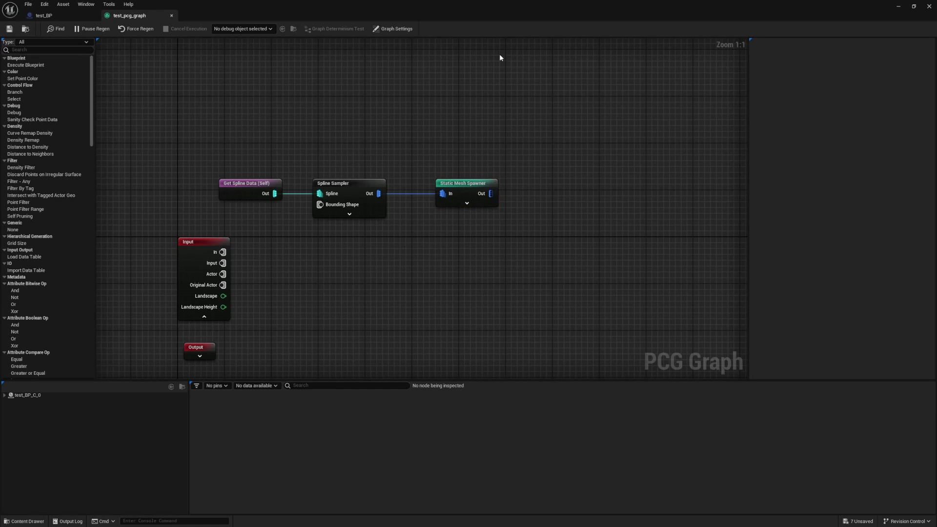
# Turn the graph editor into a smaller floating window beside the level viewport with the whole node chain in view.
pyautogui.moveTo(423, 7); pyautogui.dragTo(553, 126)
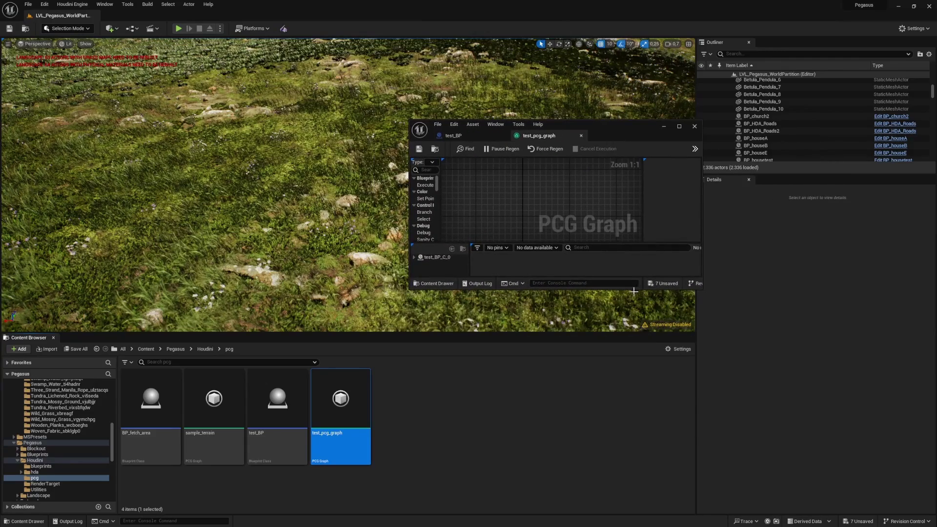
pyautogui.moveTo(633, 288); pyautogui.dragTo(633, 456)
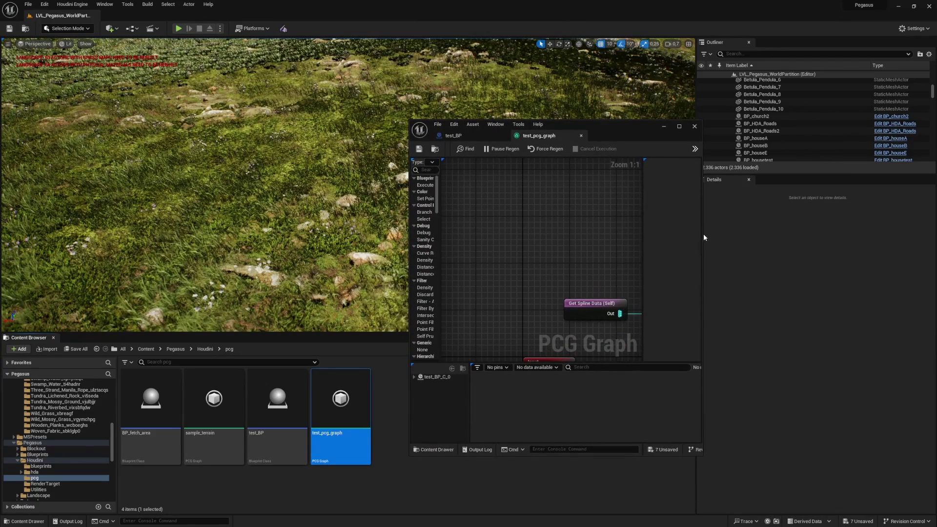
pyautogui.moveTo(703, 233); pyautogui.dragTo(906, 233)
pyautogui.scroll(-5, 690, 257)
pyautogui.moveTo(651, 234); pyautogui.dragTo(552, 184, button='right')
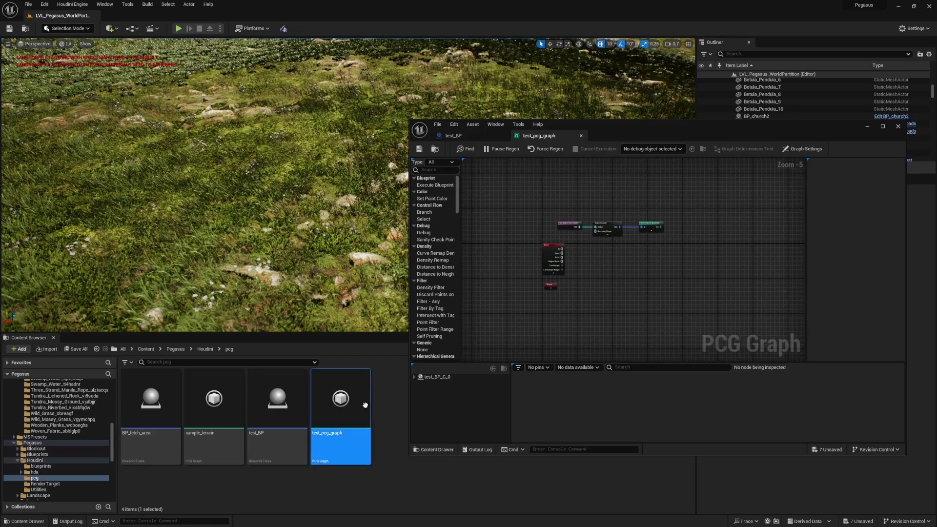
# Place an instance of test_BP on the grass in the level and focus the view on it.
pyautogui.click(385, 406)
pyautogui.moveTo(283, 397); pyautogui.dragTo(375, 219)
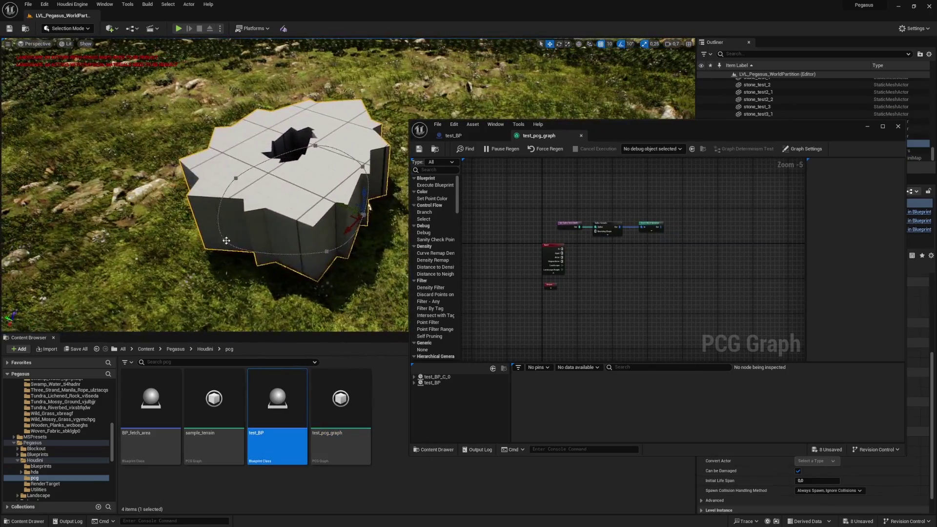
pyautogui.press('f')
# Pull one spline point of the placed test_BP outward along the ground and adjust its height.
pyautogui.click(296, 202)
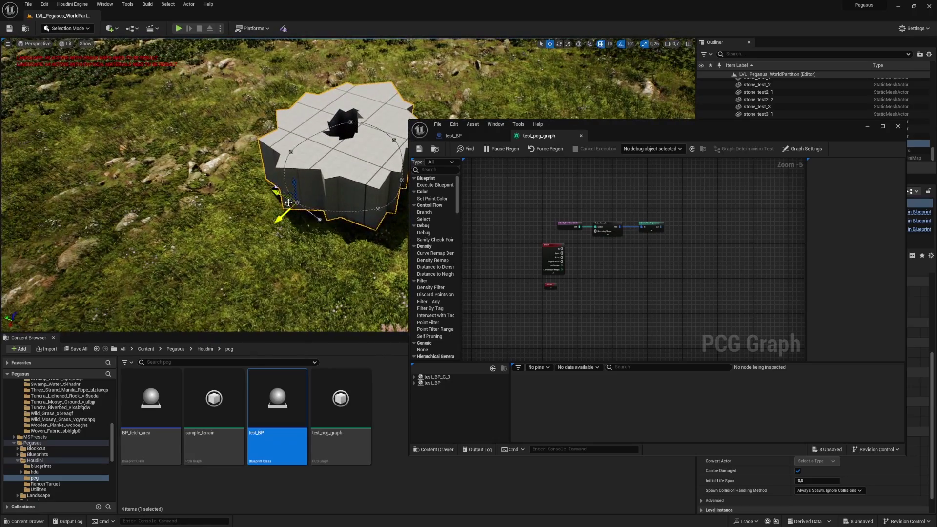
pyautogui.moveTo(269, 213); pyautogui.dragTo(225, 255)
pyautogui.keyDown('alt'); pyautogui.moveTo(310, 226); pyautogui.dragTo(282, 219); pyautogui.keyUp('alt')
pyautogui.moveTo(283, 220)
pyautogui.mouseDown(button='right')
pyautogui.moveTo(259, 195)
pyautogui.moveTo(293, 166)
pyautogui.moveTo(273, 224)
pyautogui.moveTo(279, 234)
pyautogui.moveTo(294, 226)
pyautogui.mouseUp(button='right')
pyautogui.moveTo(294, 226); pyautogui.dragTo(302, 253)
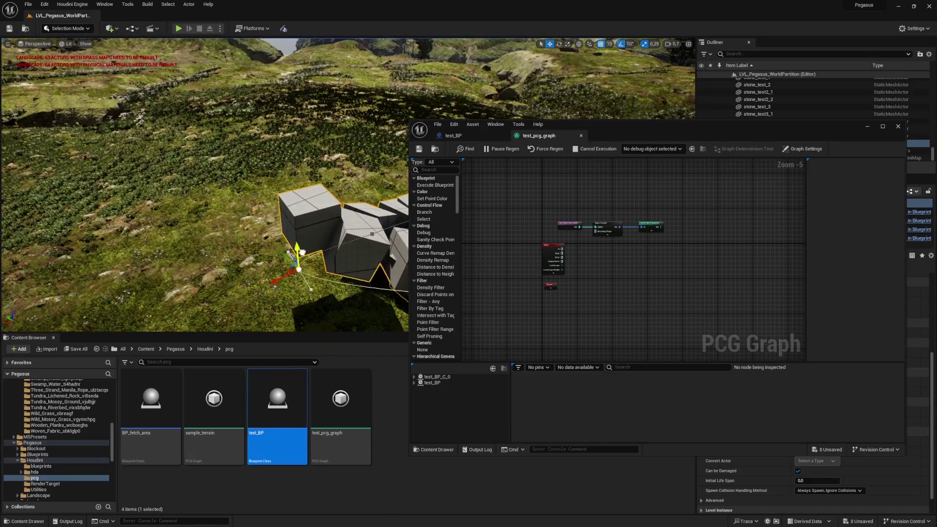
pyautogui.moveTo(311, 299); pyautogui.dragTo(299, 275, button='right')
# Set the Spline Sampler's Dimension to On Interior.
pyautogui.scroll(2, 633, 237)
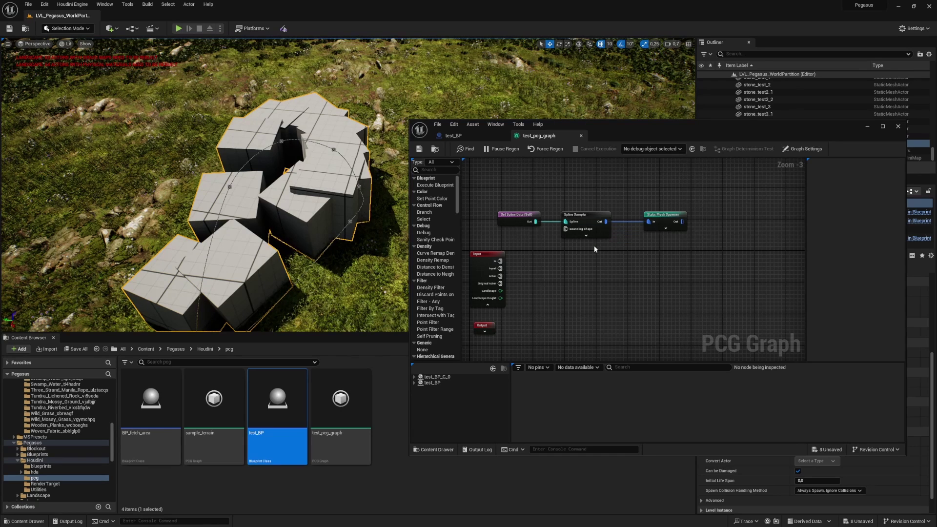
pyautogui.click(579, 214)
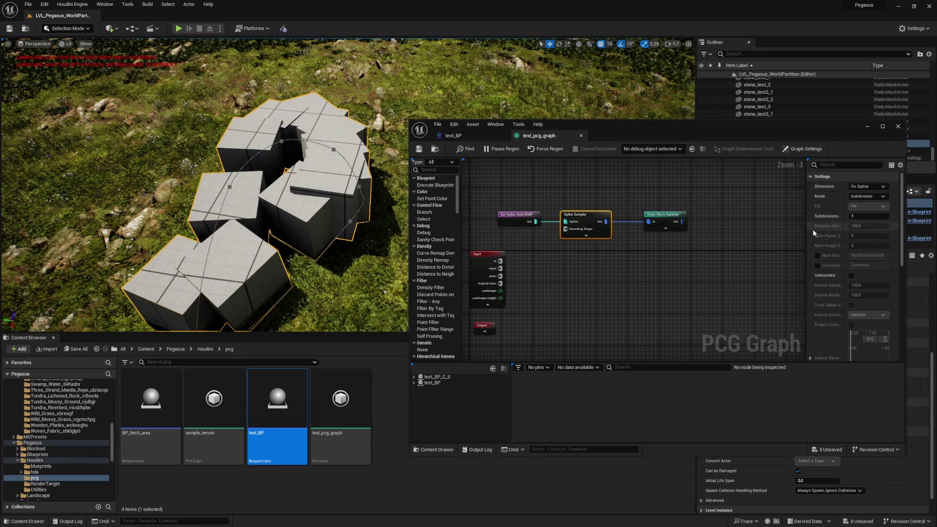
pyautogui.click(860, 186)
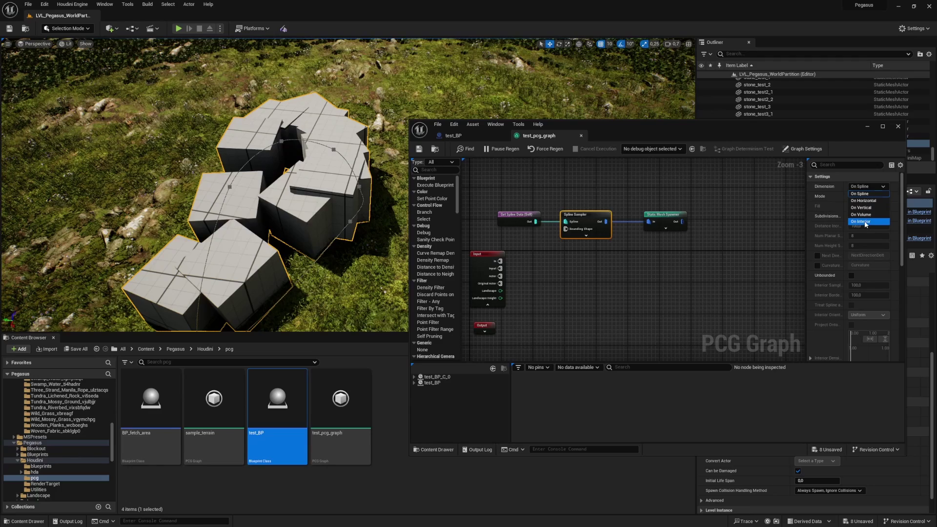
pyautogui.click(865, 222)
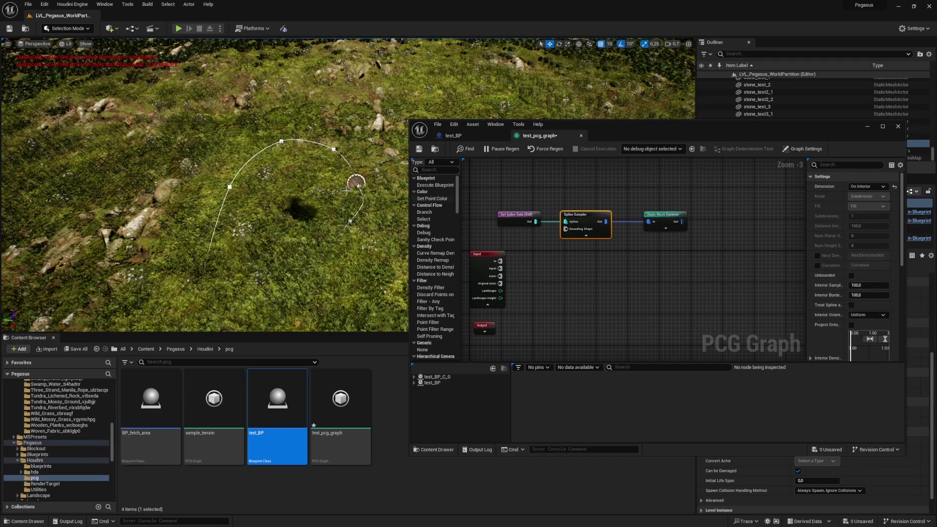
# Pull the spline's end point nearest the actor origin outward along the ground.
pyautogui.moveTo(346, 191); pyautogui.dragTo(327, 200, button='right')
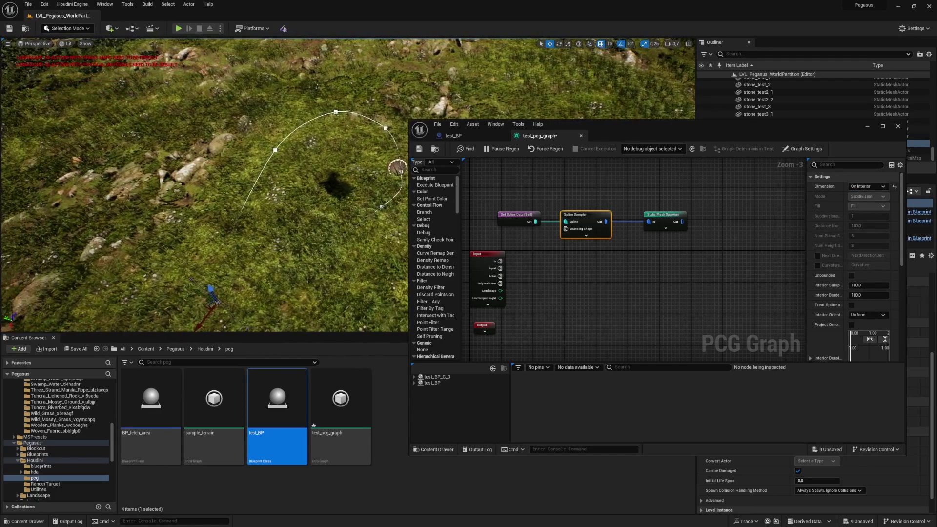
pyautogui.click(857, 285)
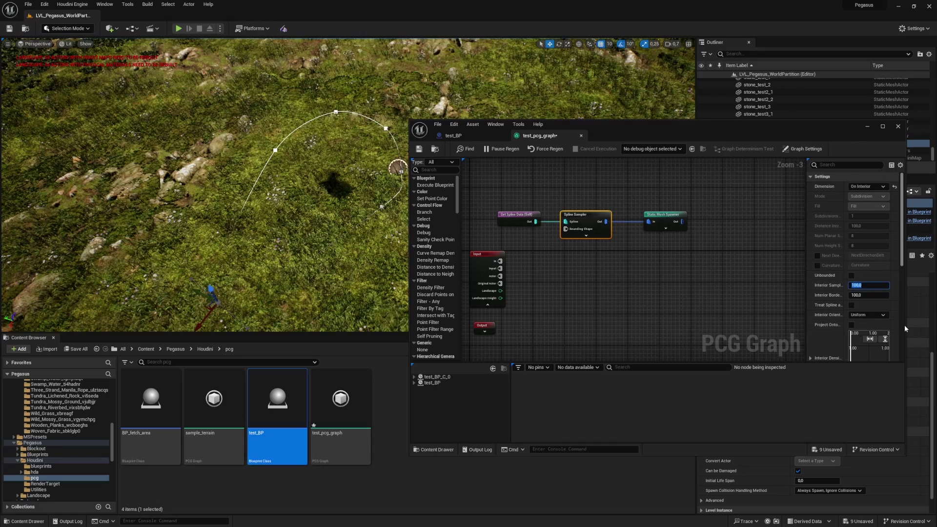
pyautogui.click(381, 207)
pyautogui.moveTo(381, 207); pyautogui.dragTo(434, 207, button='right')
pyautogui.moveTo(299, 197); pyautogui.dragTo(365, 224)
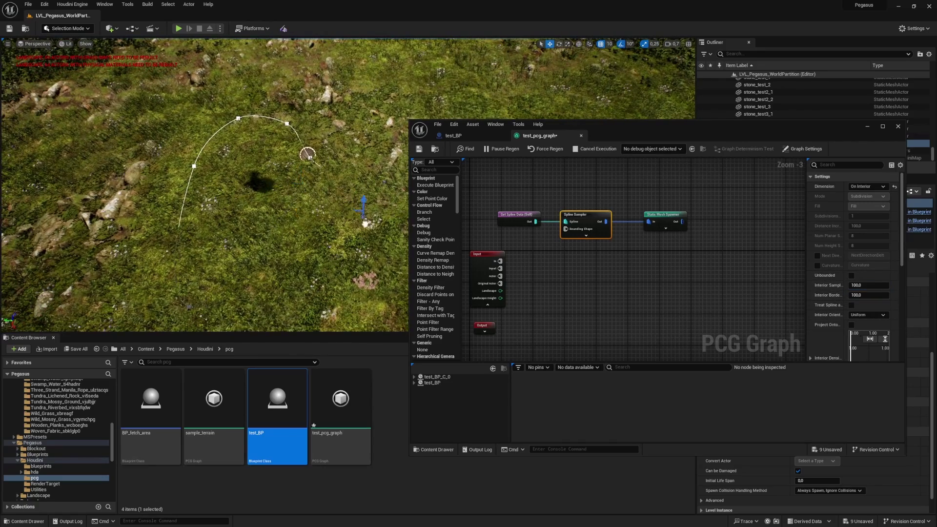
# Move the remaining spline points of test_BP outward along the ground to enlarge the enclosed area.
pyautogui.click(309, 157)
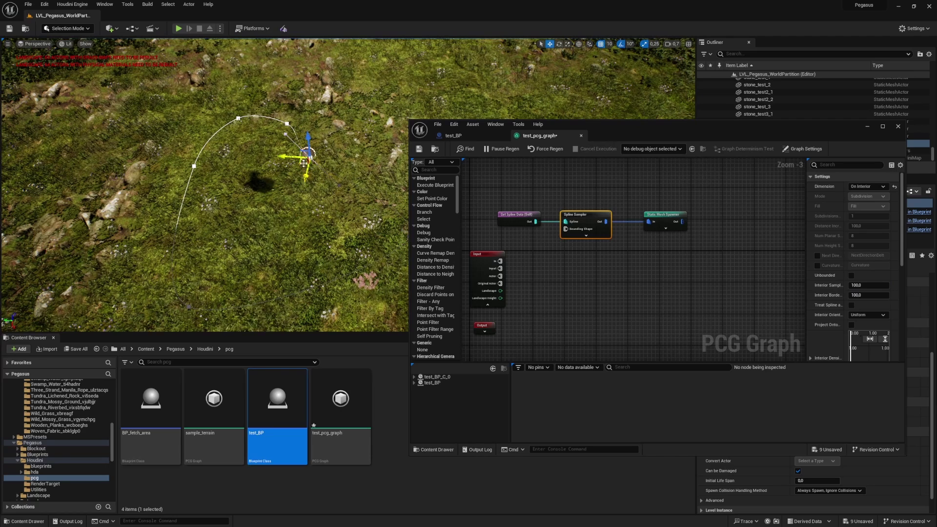
pyautogui.moveTo(303, 163); pyautogui.dragTo(293, 108)
pyautogui.click(287, 124)
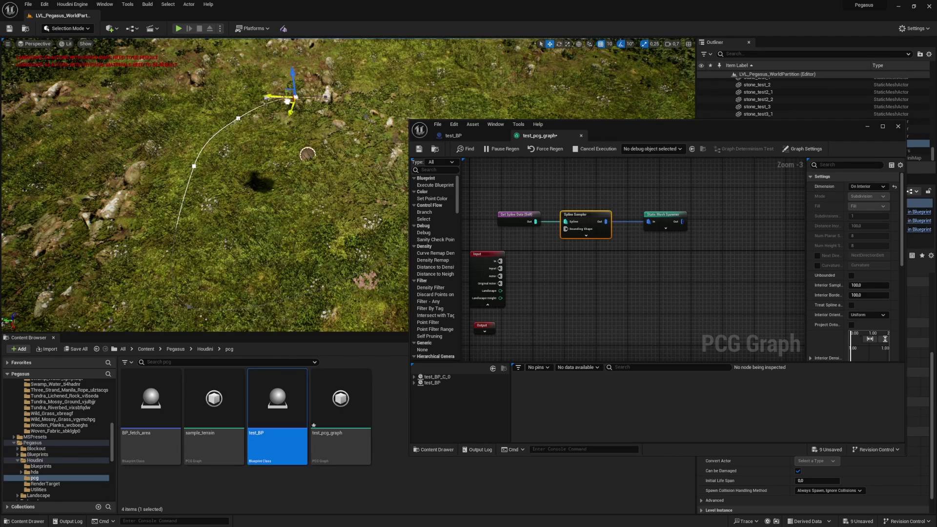
pyautogui.click(238, 118)
pyautogui.moveTo(230, 127); pyautogui.dragTo(135, 175)
# Turn on Unbounded for the Spline Sampler and view the spawned meshes in the level.
pyautogui.click(873, 314)
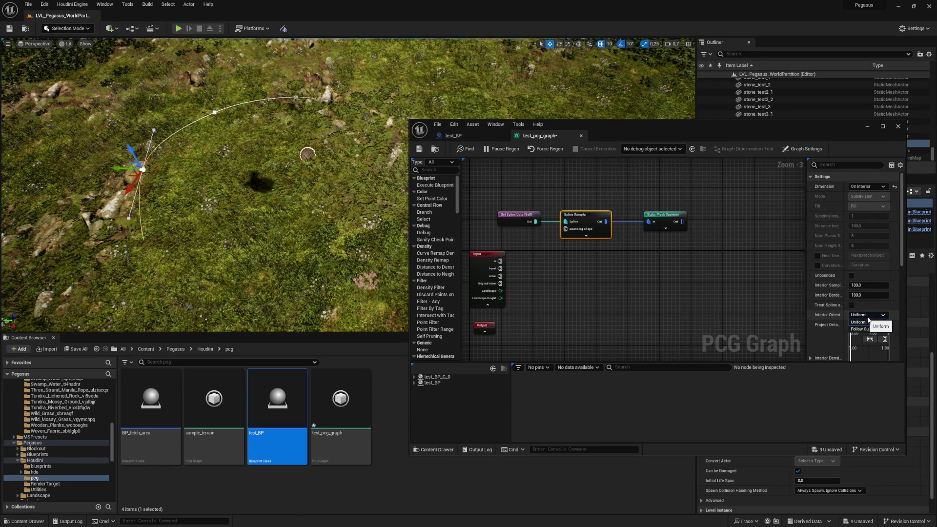
pyautogui.click(875, 304)
pyautogui.scroll(-3, 875, 294)
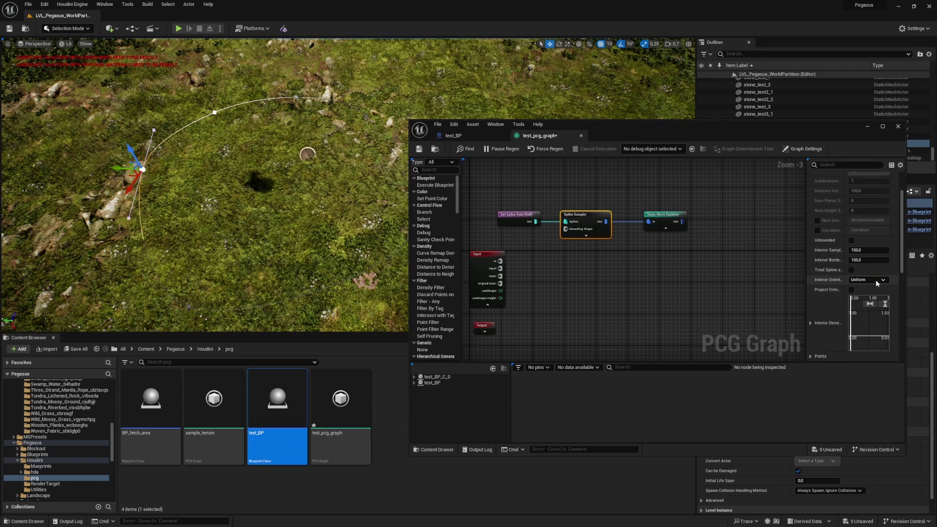
pyautogui.scroll(-4, 876, 259)
pyautogui.scroll(2, 877, 276)
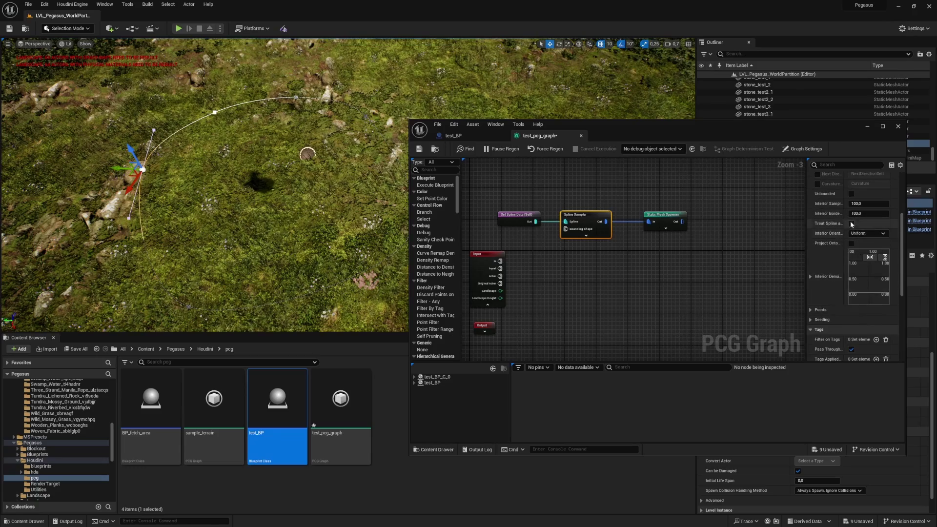
pyautogui.click(851, 194)
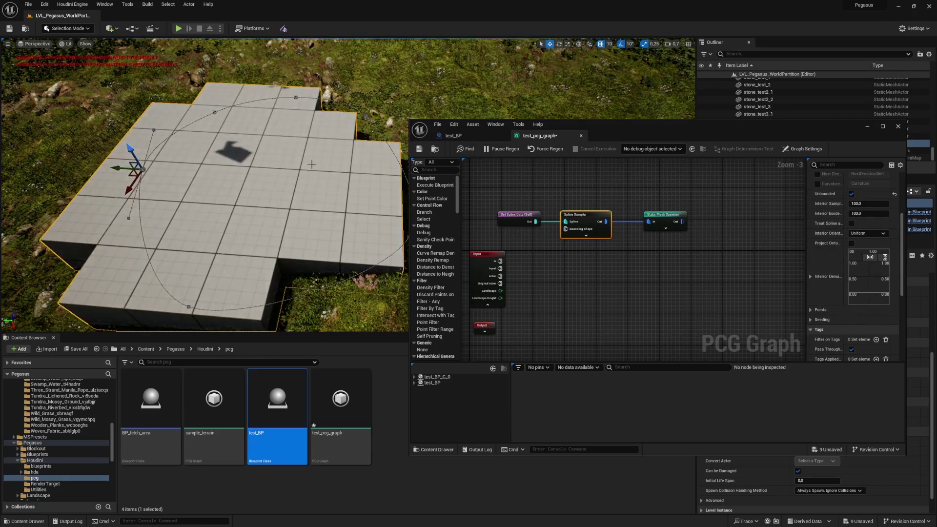
pyautogui.moveTo(205, 186); pyautogui.dragTo(164, 154, button='right')
pyautogui.moveTo(259, 200)
pyautogui.mouseDown(button='right')
pyautogui.moveTo(259, 234)
pyautogui.moveTo(274, 195)
pyautogui.moveTo(259, 200)
pyautogui.mouseUp(button='right')
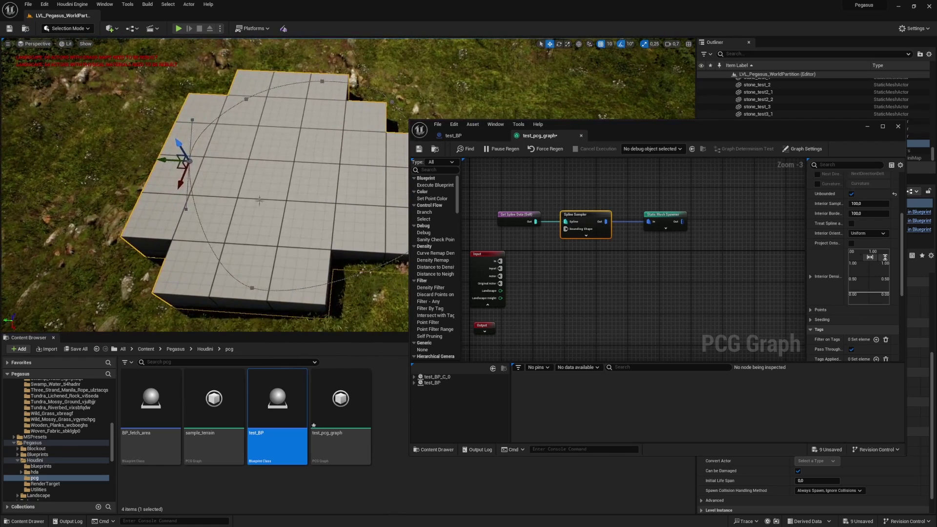
# Add a Transform Points node and shift the Static Mesh Spawner further along to make room for it.
pyautogui.rightClick(662, 271)
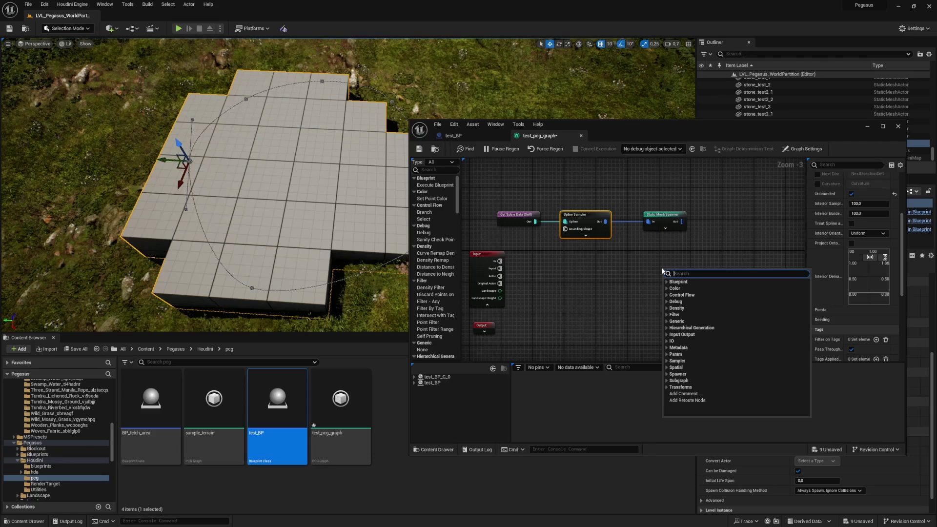
pyautogui.write('transf')
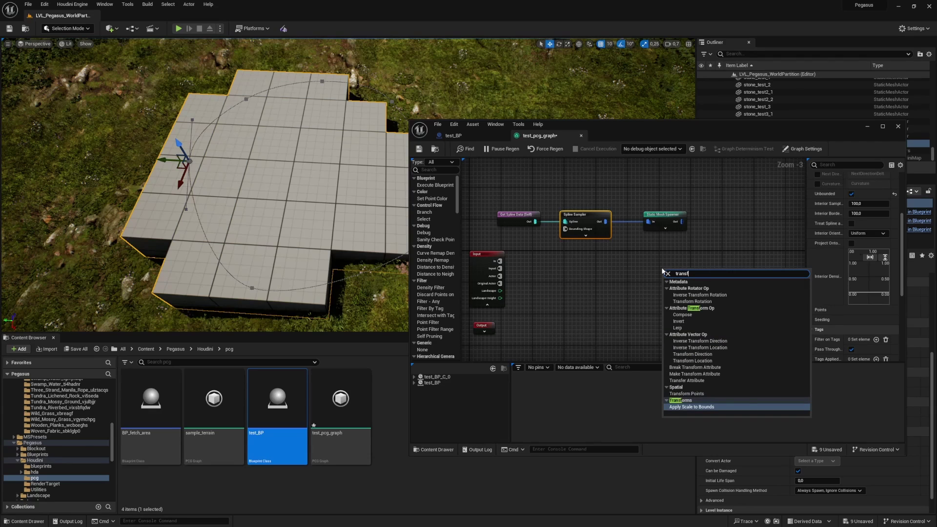
pyautogui.write('orm poin')
pyautogui.press('Return')
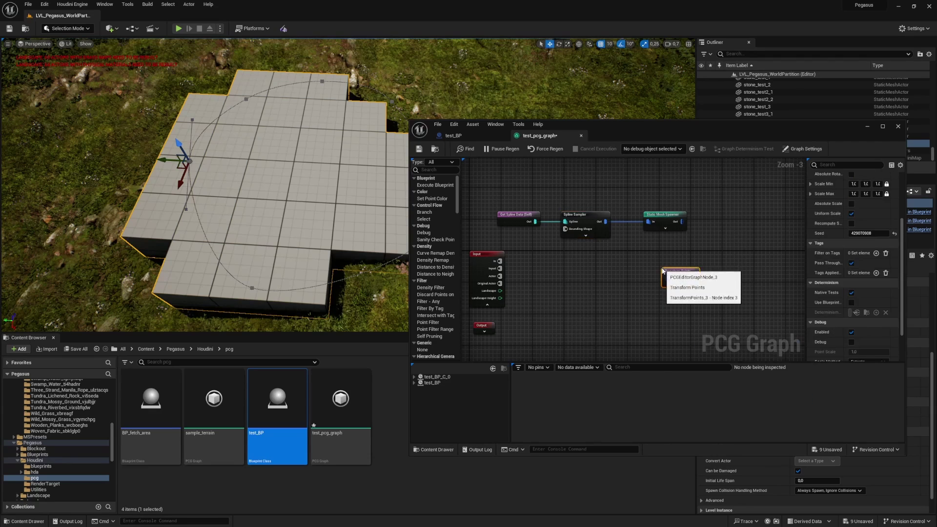
pyautogui.moveTo(664, 215); pyautogui.dragTo(727, 219)
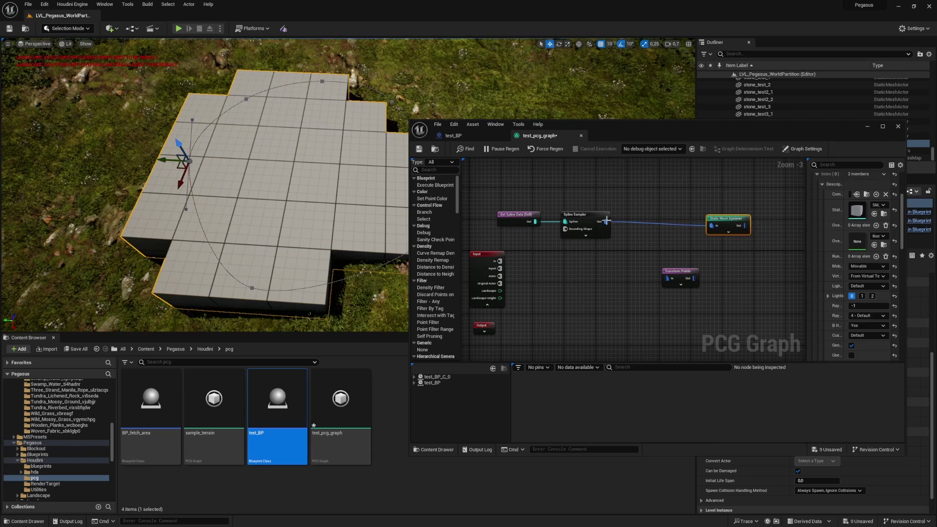
# Wire Transform Points between the Spline Sampler and Static Mesh Spawner, remove their direct link, and align the node with the chain.
pyautogui.moveTo(602, 221); pyautogui.dragTo(665, 278)
pyautogui.moveTo(693, 278); pyautogui.dragTo(707, 230)
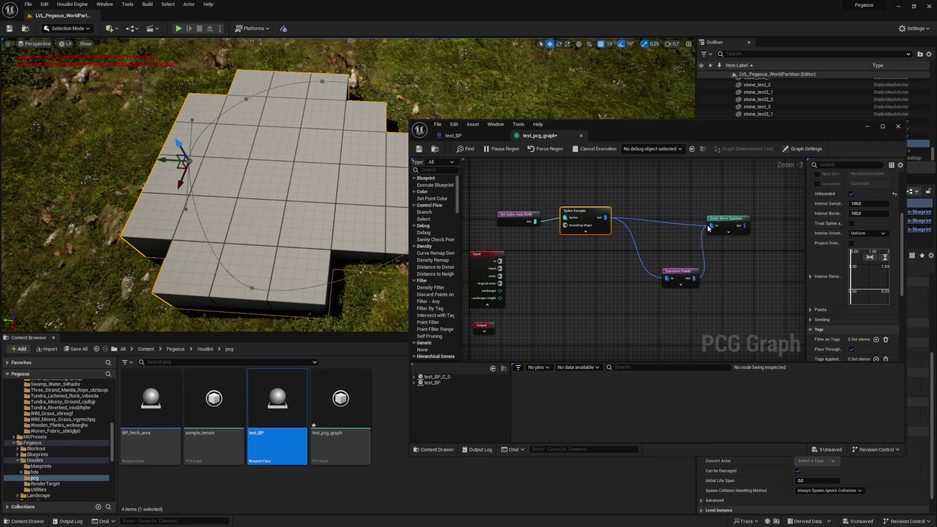
pyautogui.click(692, 223)
pyautogui.doubleClick(688, 225)
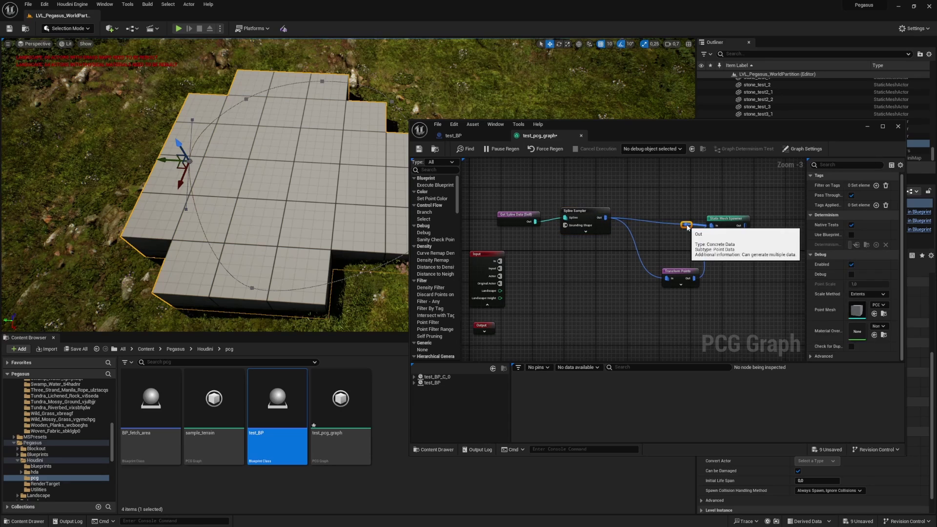
pyautogui.press('Delete')
pyautogui.moveTo(681, 271); pyautogui.dragTo(667, 219)
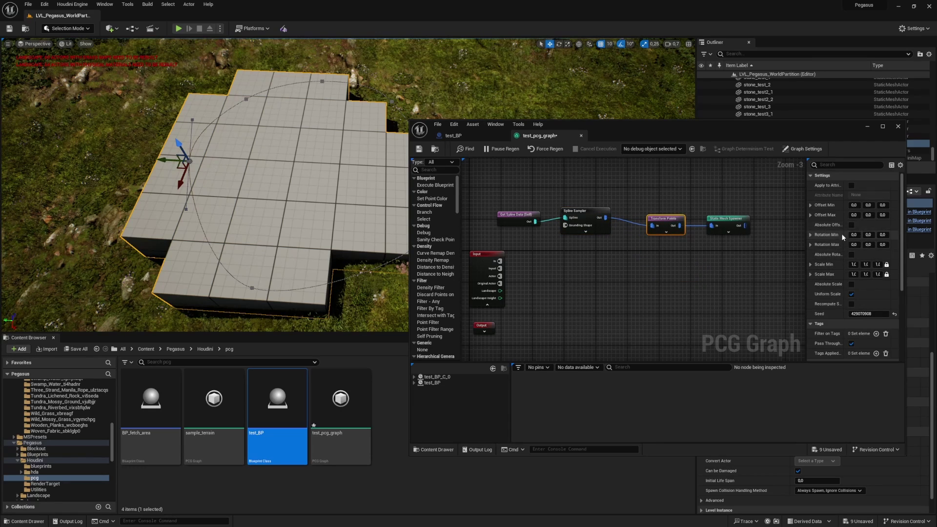
# Widen the graph window and set the Transform Points node's Scale Min and Scale Max to 0.1 on all axes.
pyautogui.scroll(-2, 841, 237)
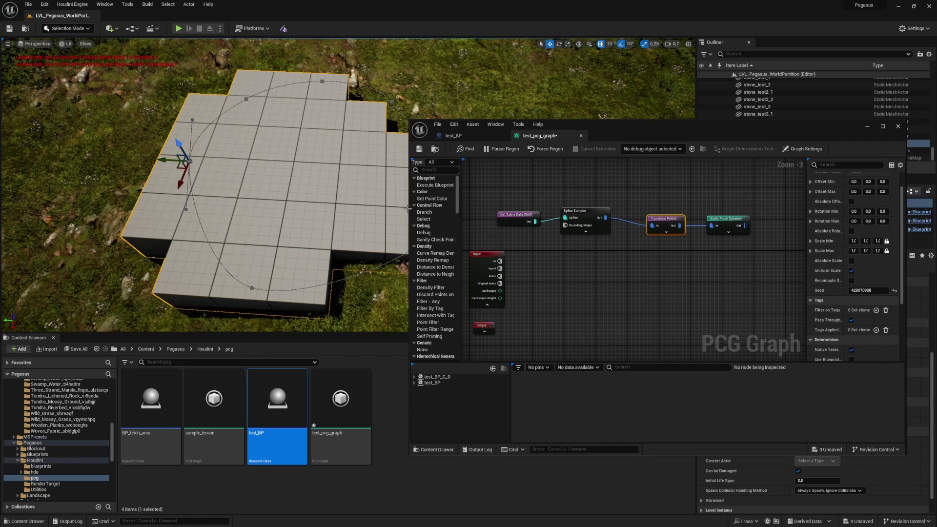
pyautogui.moveTo(408, 208); pyautogui.dragTo(246, 209)
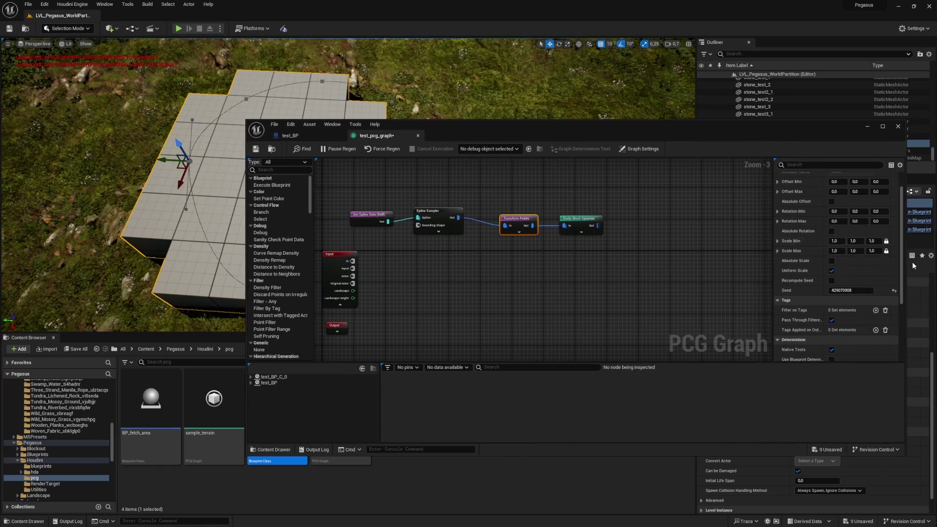
pyautogui.click(835, 241)
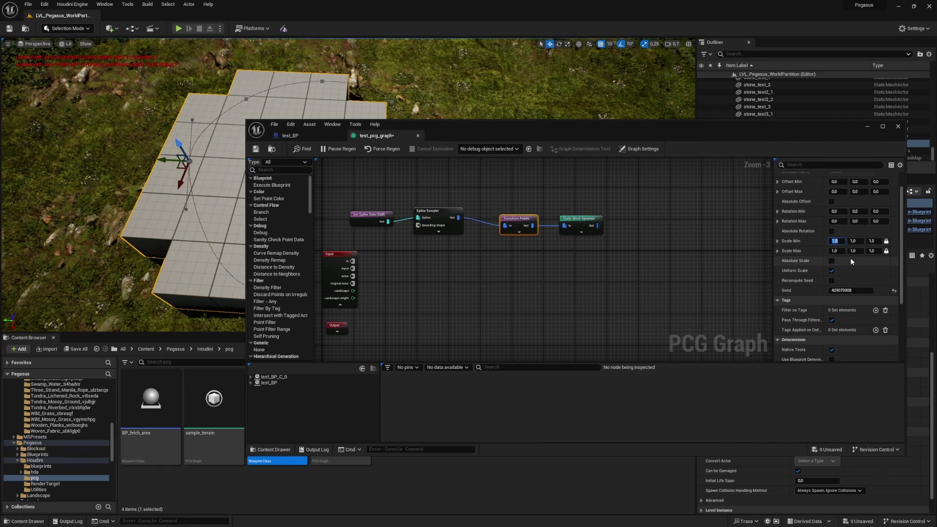
pyautogui.write('0.1')
pyautogui.press('Tab')
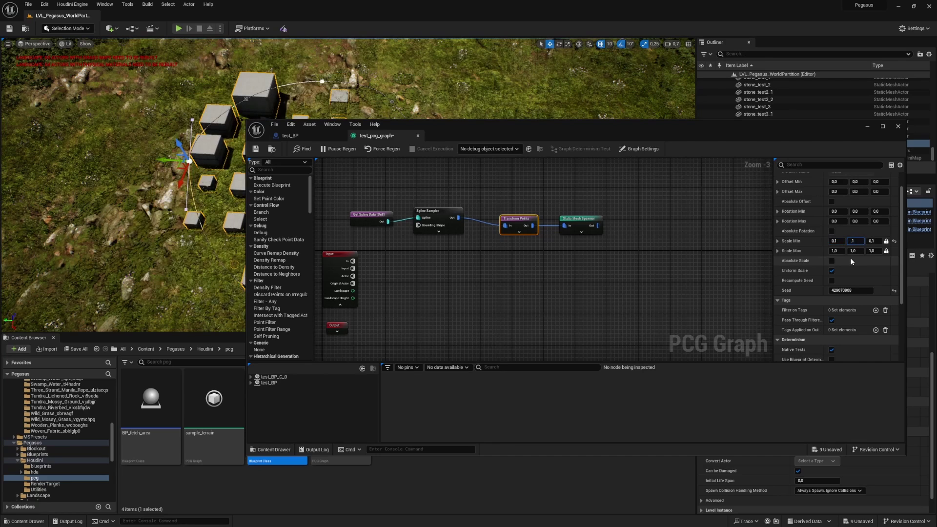
pyautogui.click(834, 251)
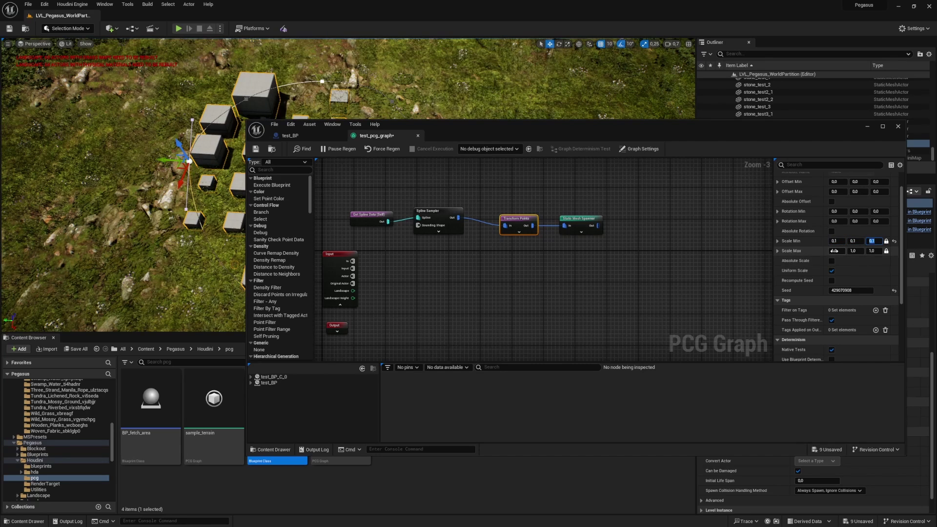
pyautogui.write('0.1')
pyautogui.press('Return')
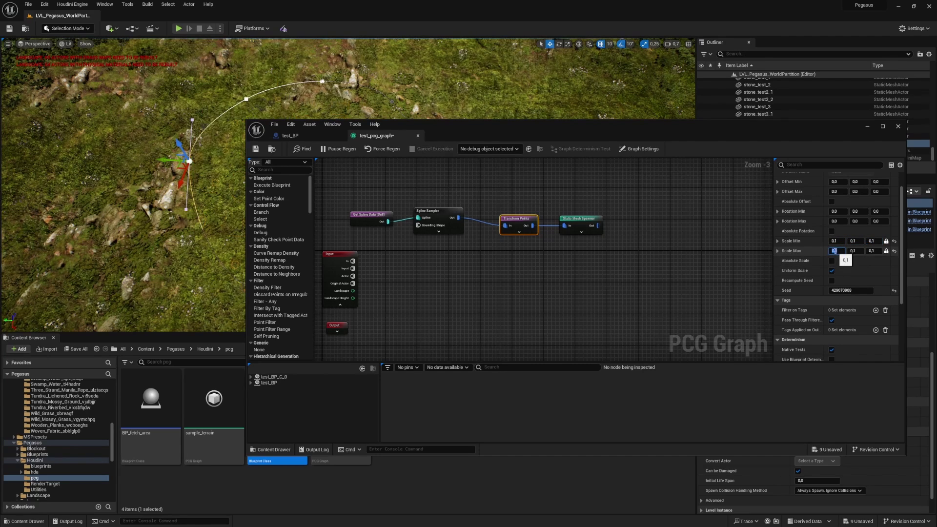
# Move the graph window clear of the viewport and examine the placed spline area in the level.
pyautogui.moveTo(601, 129); pyautogui.dragTo(624, 243)
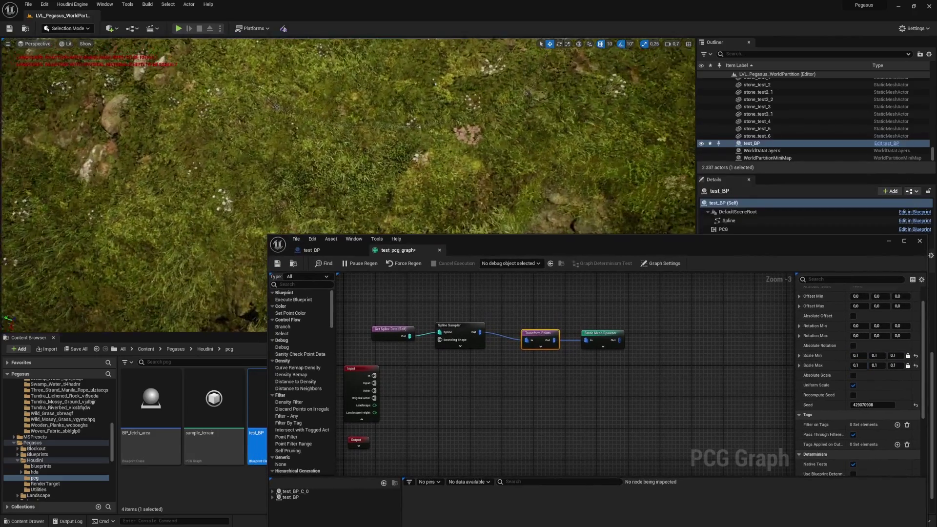
pyautogui.press('s')
pyautogui.scroll(2, 347, 184)
pyautogui.moveTo(347, 185); pyautogui.dragTo(370, 146, button='right')
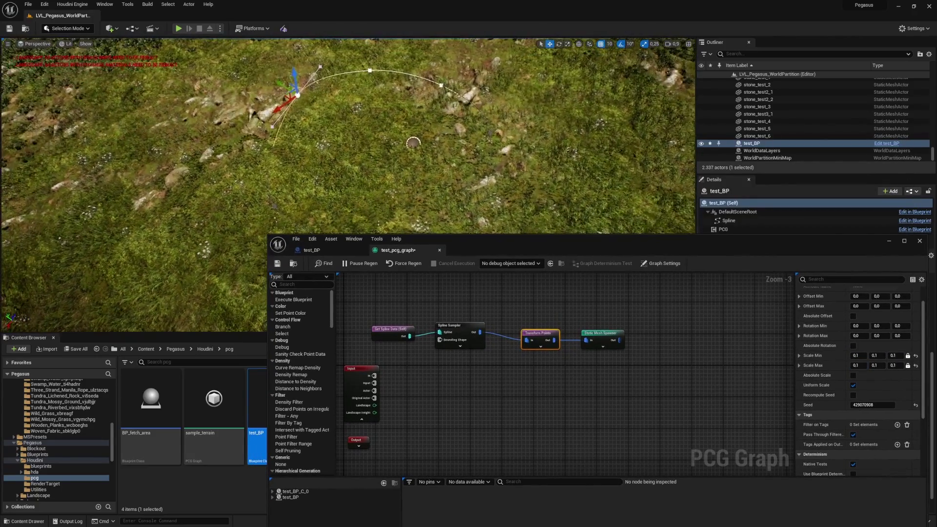
# Add a Projection node, feeding the Spline Sampler output into In and the Input node's Landscape into Projection Target.
pyautogui.moveTo(519, 239); pyautogui.dragTo(456, 151)
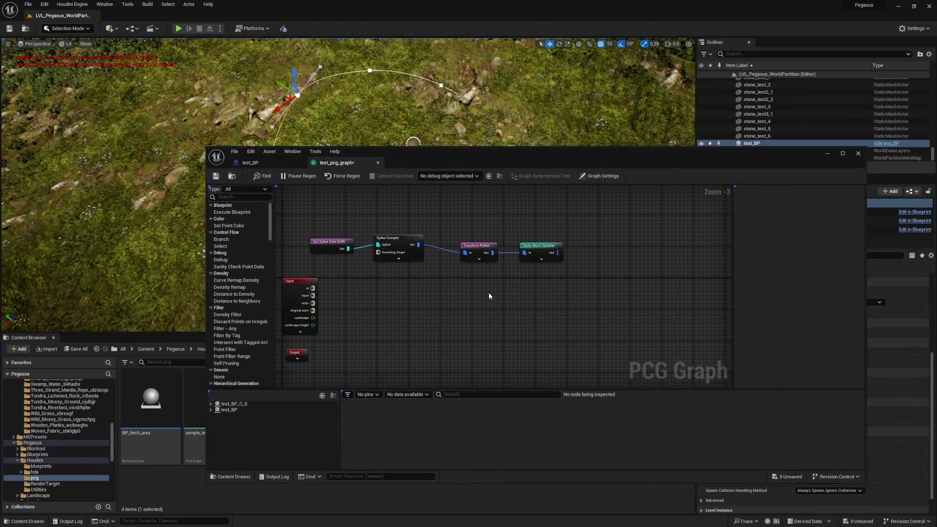
pyautogui.rightClick(488, 292)
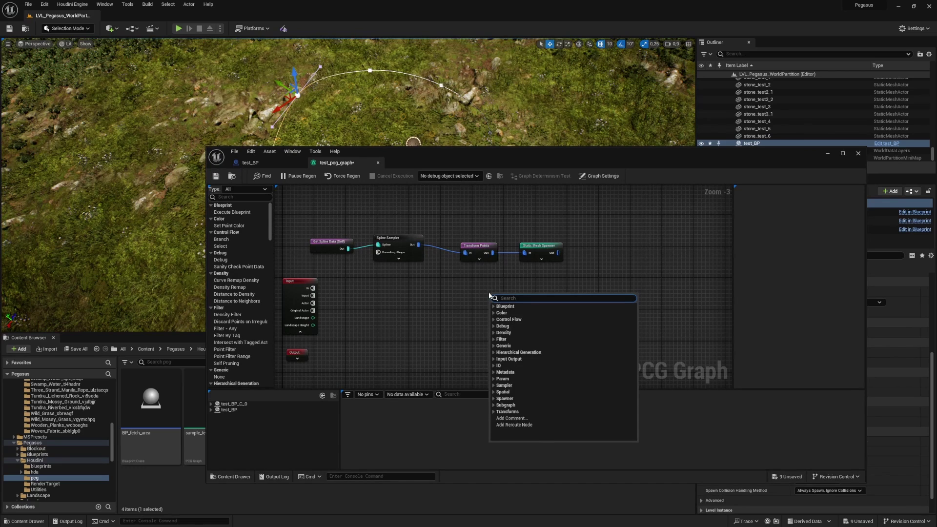
pyautogui.write('proje')
pyautogui.press('Return')
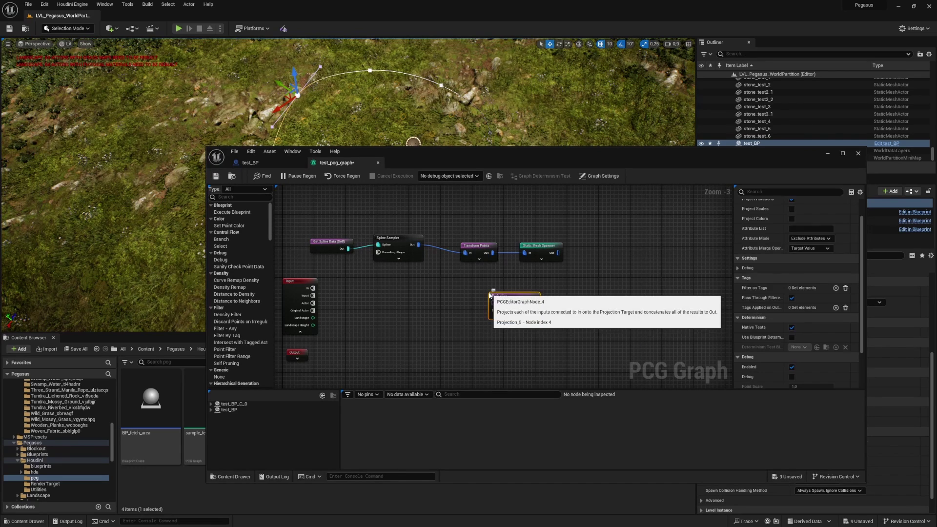
pyautogui.moveTo(494, 303); pyautogui.dragTo(418, 245)
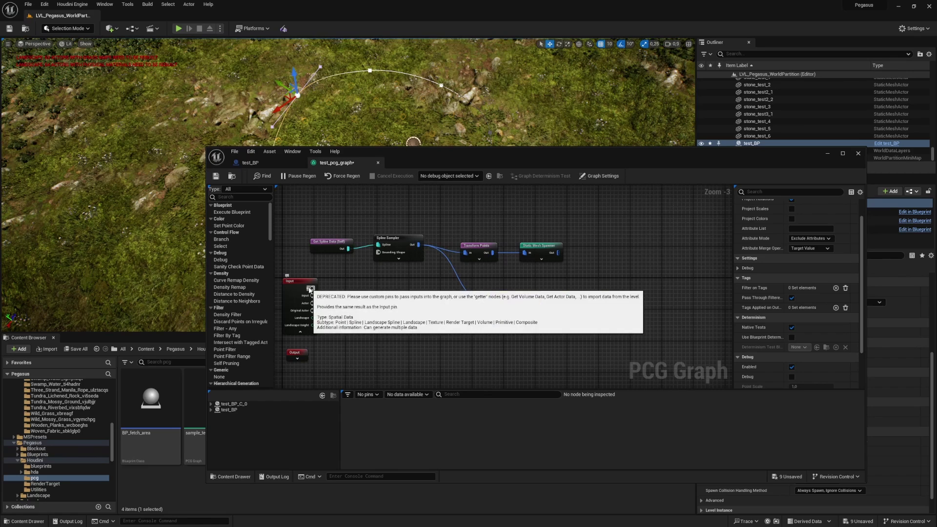
pyautogui.moveTo(309, 319); pyautogui.dragTo(476, 307)
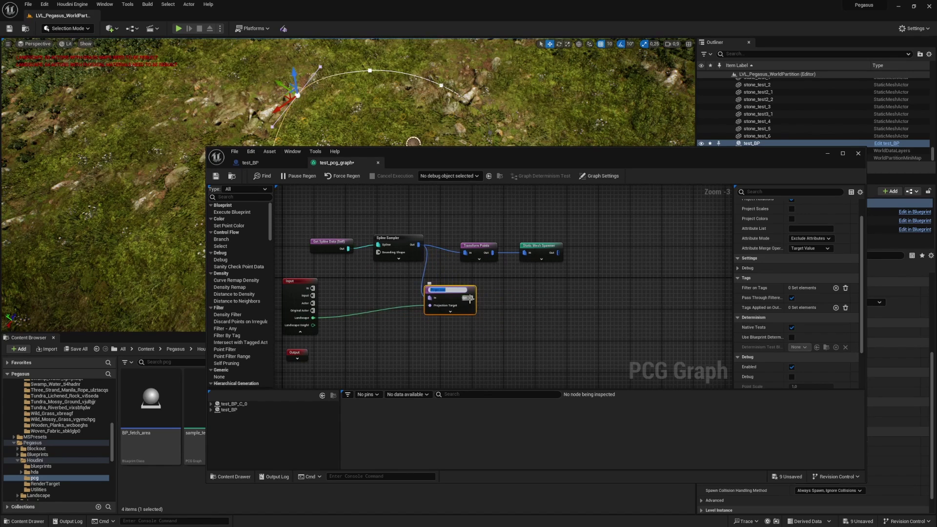
# Replace the direct link from Spline Sampler to Transform Points with the Projection output, and tidy up the node layout.
pyautogui.doubleClick(442, 250)
pyautogui.press('Delete')
pyautogui.moveTo(470, 296); pyautogui.dragTo(598, 254)
pyautogui.moveTo(476, 248); pyautogui.dragTo(547, 257)
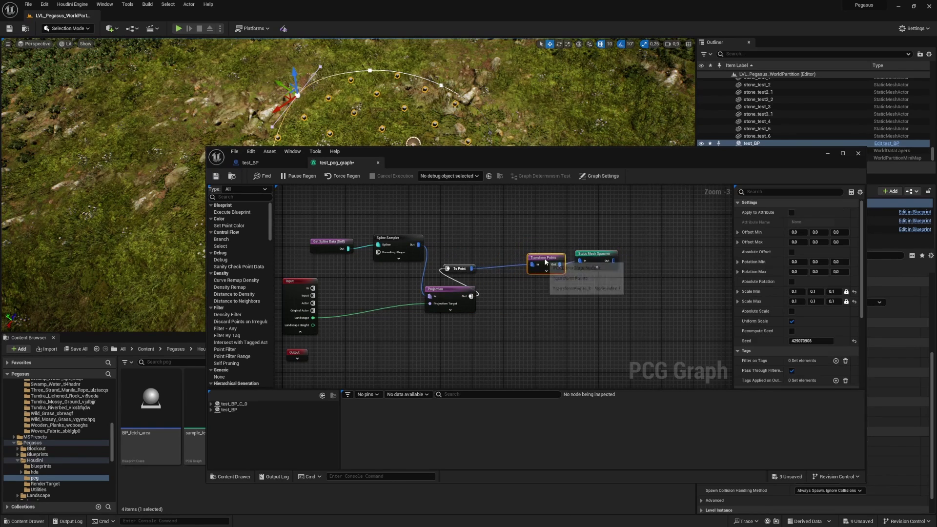
pyautogui.moveTo(456, 271); pyautogui.dragTo(501, 259)
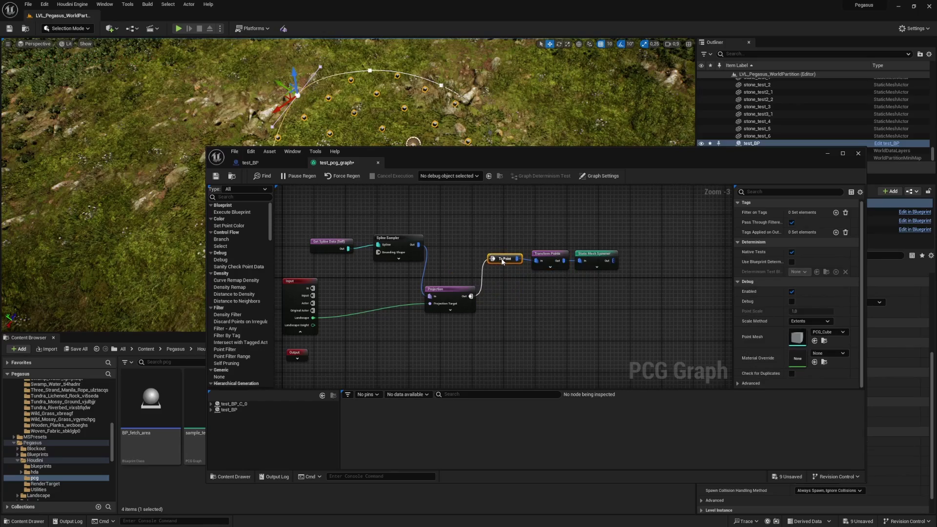
pyautogui.moveTo(446, 289); pyautogui.dragTo(455, 270)
# Move the graph window off the spline and pull the spline's far point outward up the slope.
pyautogui.moveTo(438, 153); pyautogui.dragTo(407, 218)
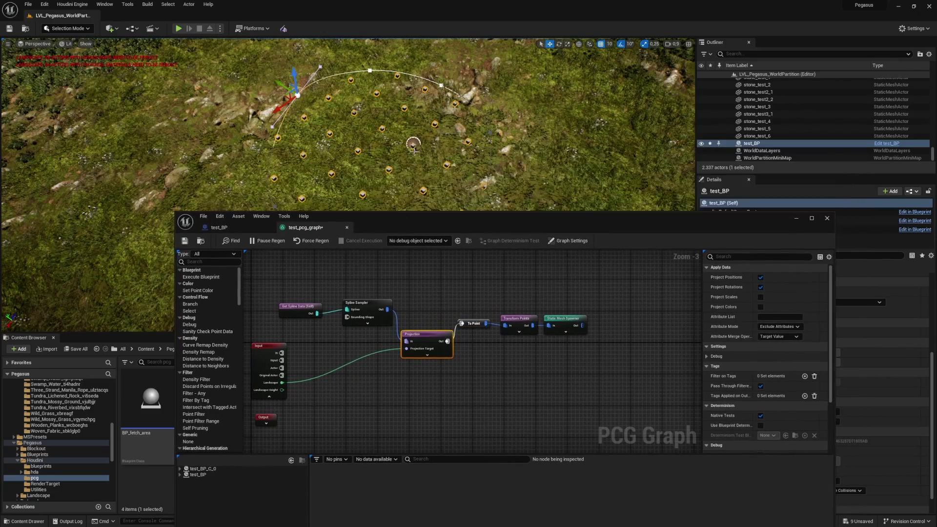
pyautogui.moveTo(348, 146); pyautogui.dragTo(365, 114, button='right')
pyautogui.click(353, 104)
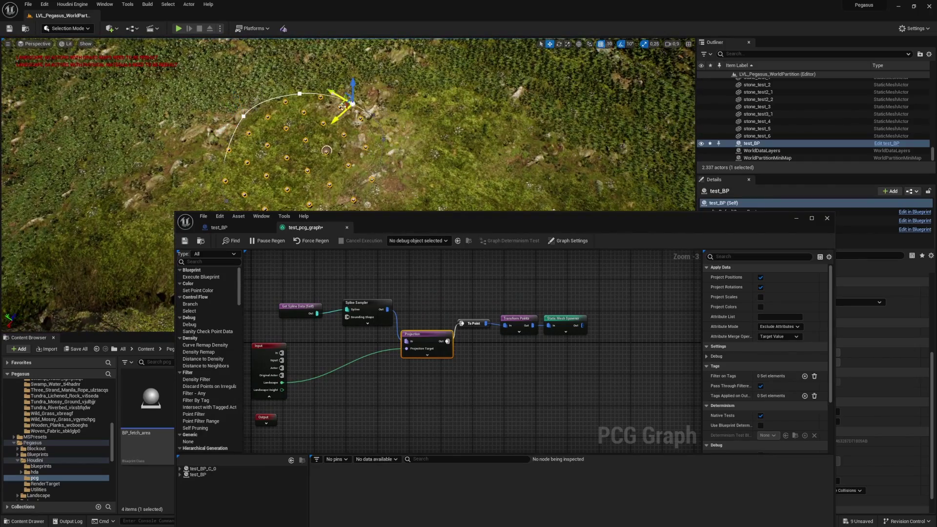
pyautogui.moveTo(342, 107); pyautogui.dragTo(383, 103)
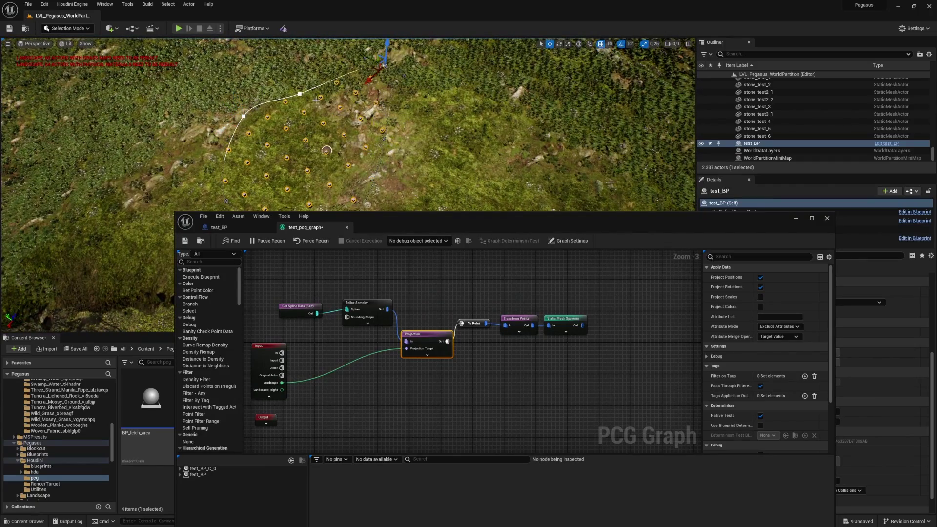
# Pull two more of the spline's points outward on the slope to enlarge the area it encloses.
pyautogui.click(300, 94)
pyautogui.moveTo(287, 96); pyautogui.dragTo(242, 78)
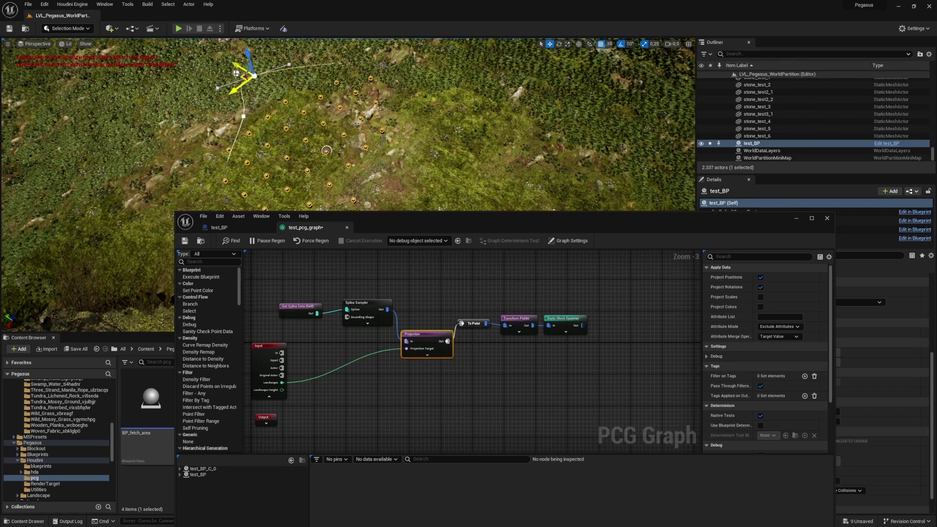
pyautogui.click(239, 123)
pyautogui.click(243, 118)
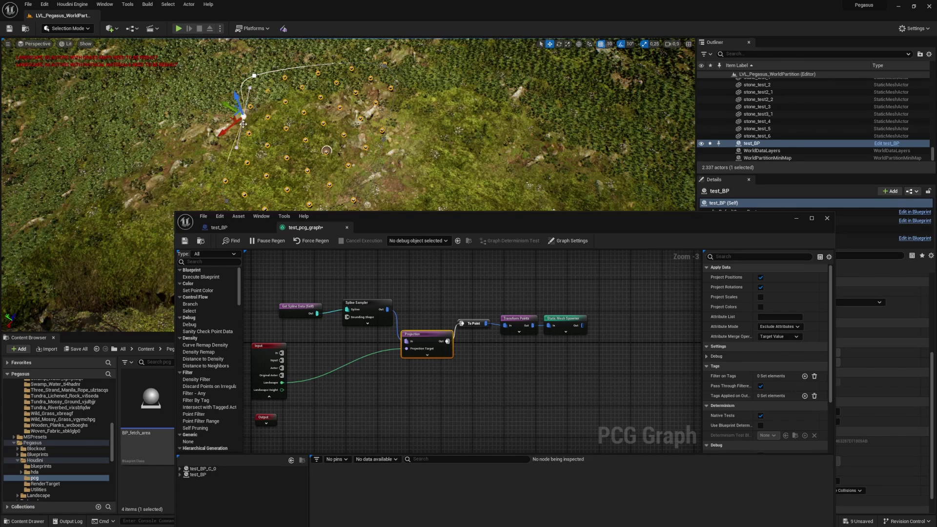
pyautogui.moveTo(233, 117); pyautogui.dragTo(153, 118)
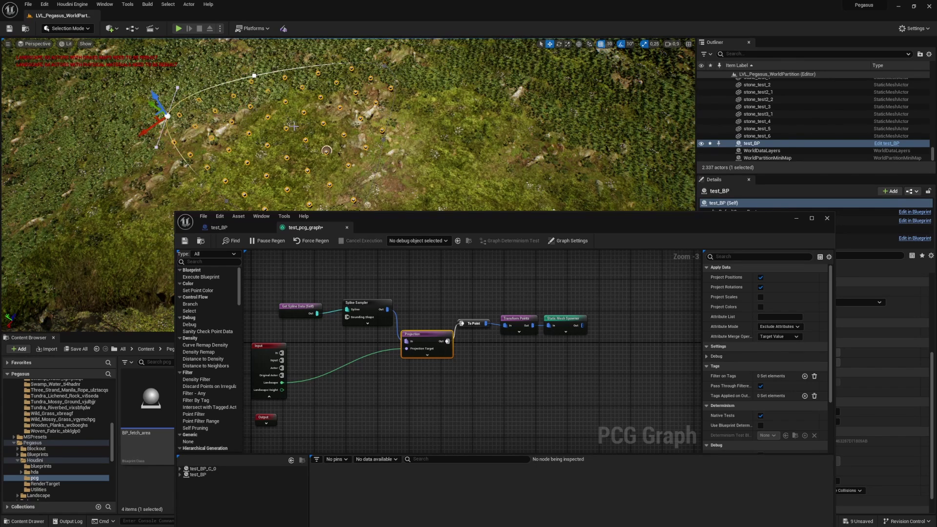
pyautogui.moveTo(293, 126)
pyautogui.mouseDown(button='right')
pyautogui.moveTo(380, 118)
pyautogui.moveTo(263, 141)
pyautogui.moveTo(273, 161)
pyautogui.moveTo(263, 151)
pyautogui.moveTo(293, 127)
pyautogui.mouseUp(button='right')
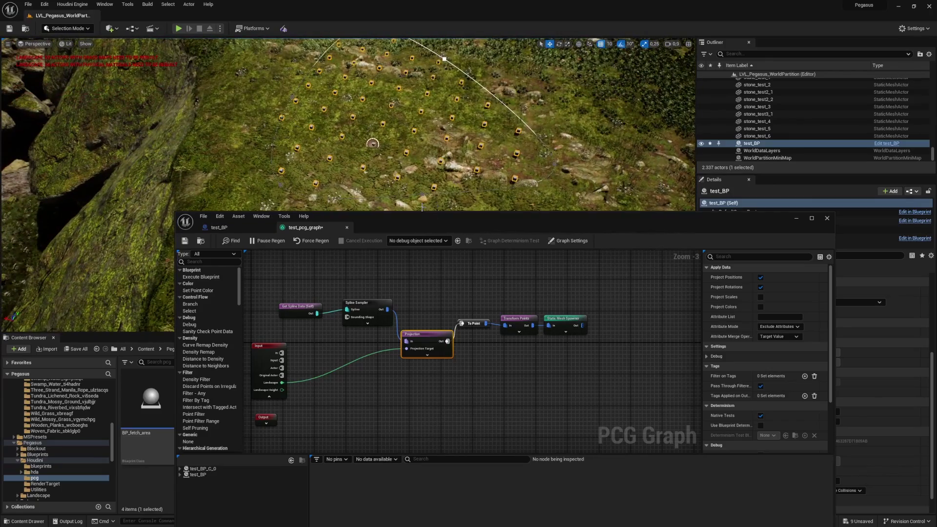
# Save test_pcg_graph, minimise its window and inspect the points scattered inside the spline on the hillside.
pyautogui.moveTo(417, 216); pyautogui.dragTo(360, 173)
pyautogui.click(127, 197)
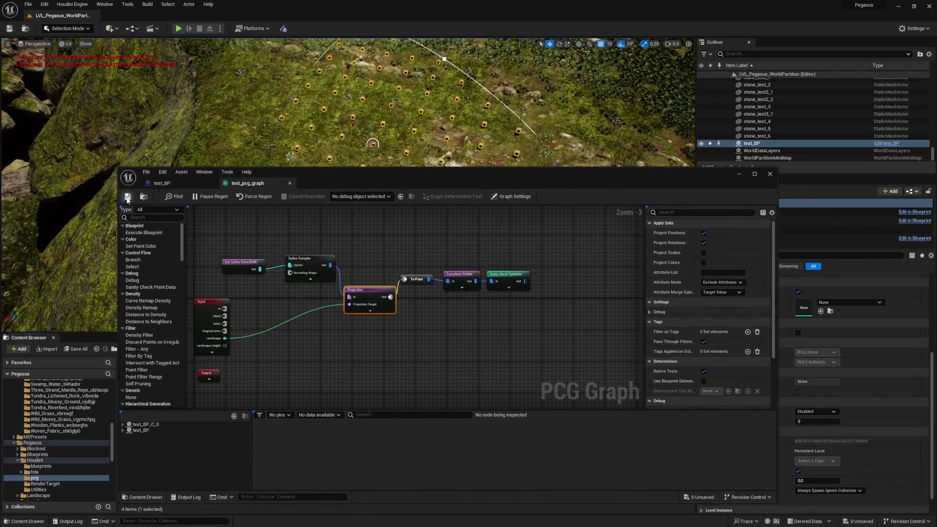
pyautogui.click(739, 173)
pyautogui.moveTo(439, 186); pyautogui.dragTo(400, 171, button='right')
pyautogui.click(446, 417)
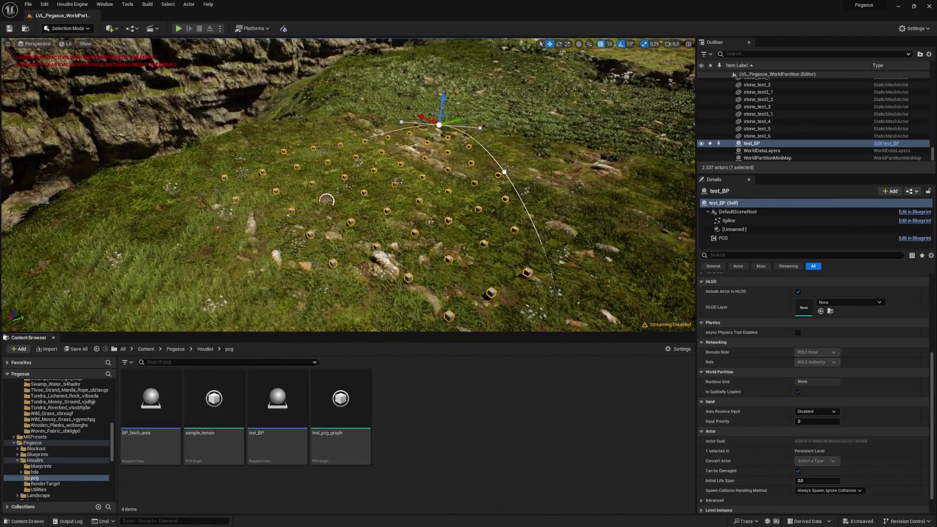
pyautogui.moveTo(443, 248); pyautogui.dragTo(443, 248, button='right')
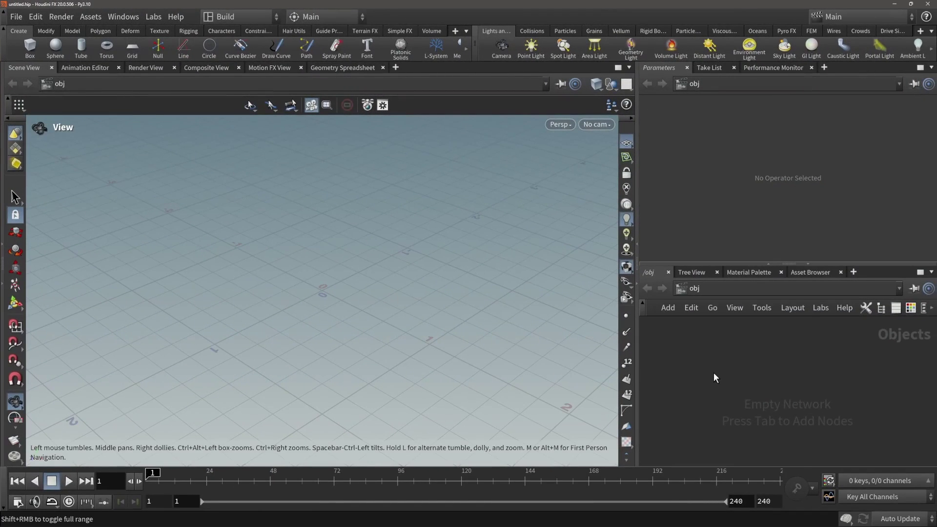
# Switch to Houdini and place a Geometry object in the empty object network.
pyautogui.press('Tab')
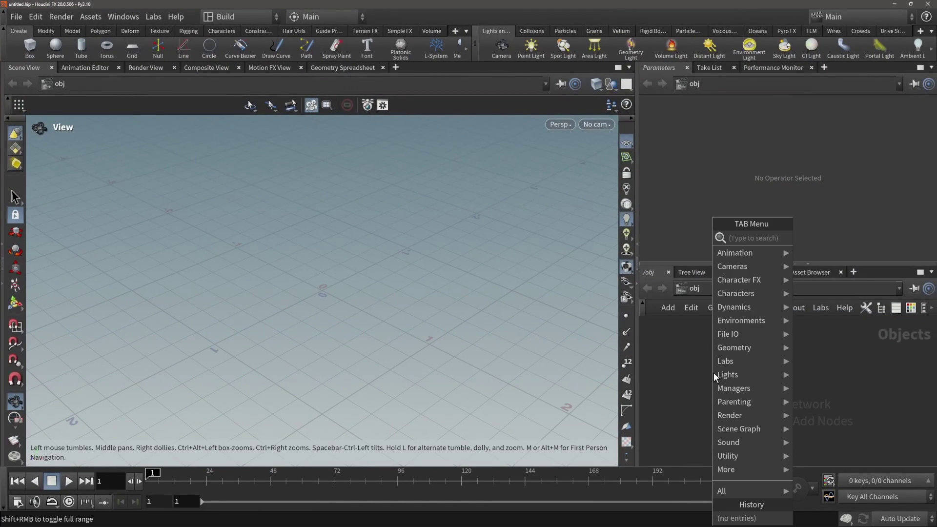
pyautogui.moveTo(780, 257)
pyautogui.click(807, 240)
pyautogui.click(709, 387)
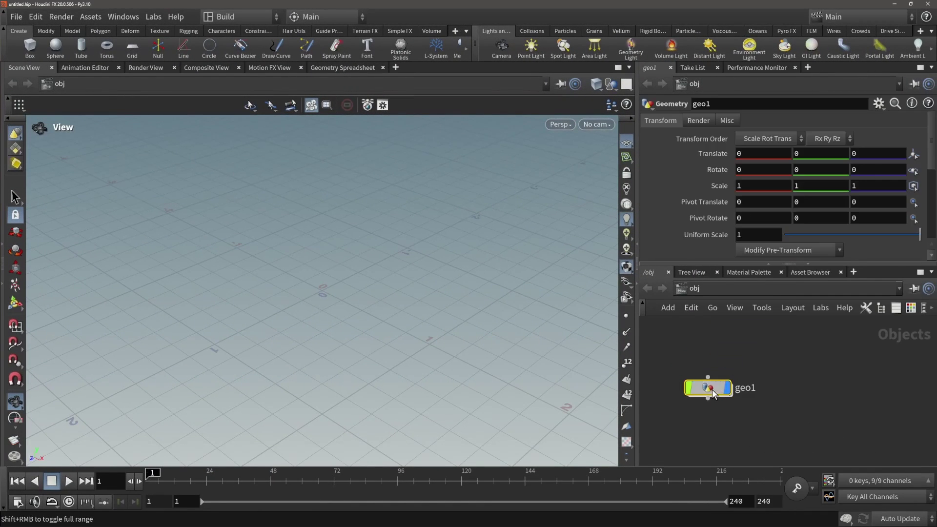
# Enter the Geometry object, add a Subnetwork node and position it in the network.
pyautogui.doubleClick(712, 389)
pyautogui.press('Tab')
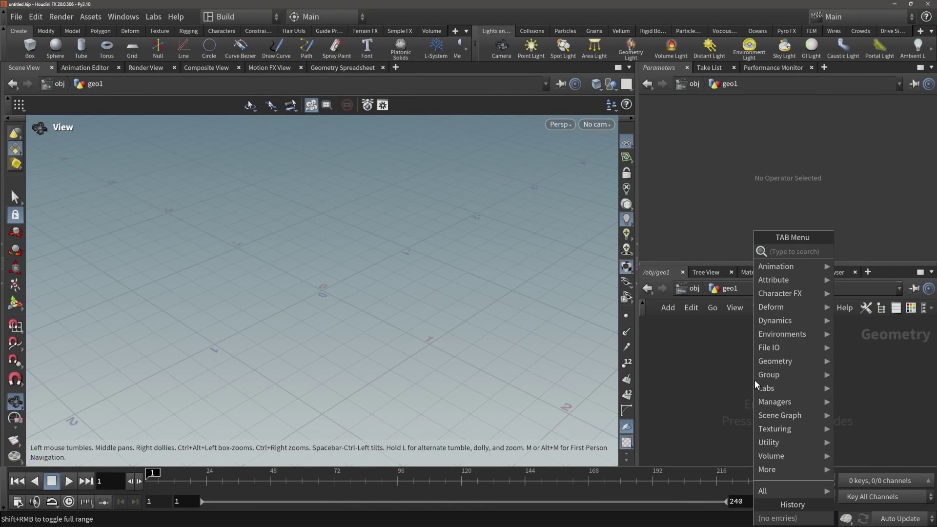
pyautogui.write('subdivide')
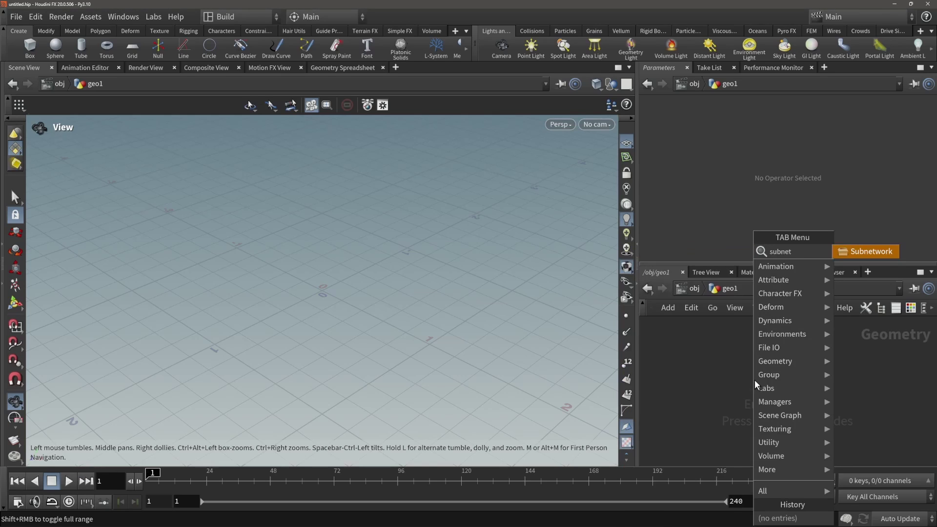
pyautogui.press('Return')
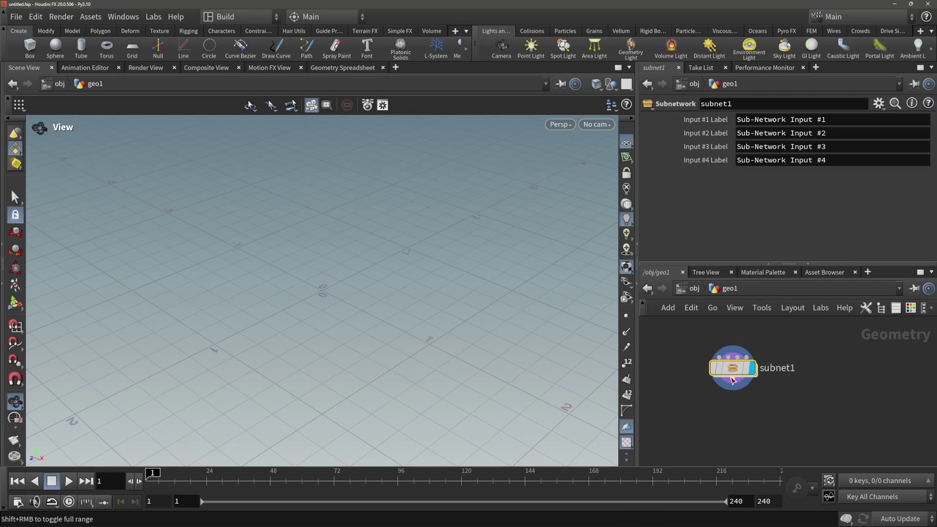
pyautogui.moveTo(732, 368); pyautogui.dragTo(732, 388)
# Label the subnetwork's first input worldoutliner.
pyautogui.click(841, 119)
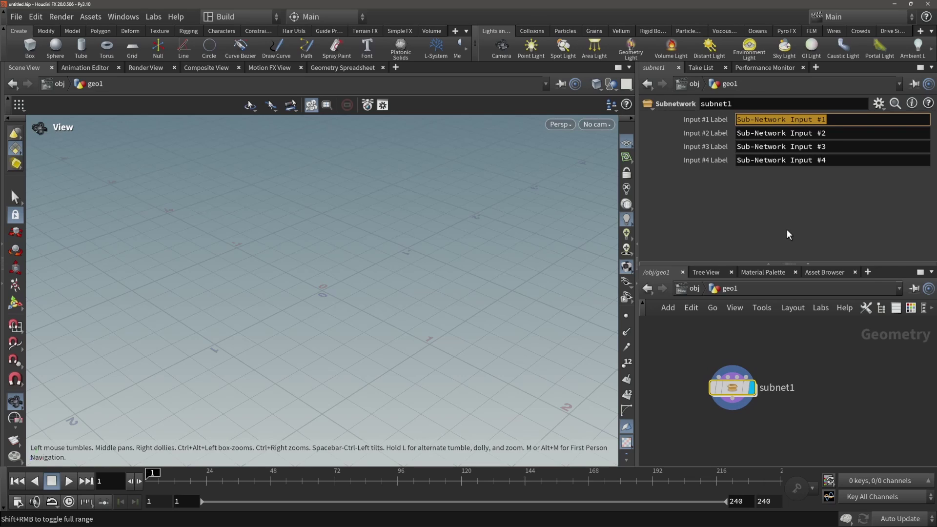
pyautogui.write('world')
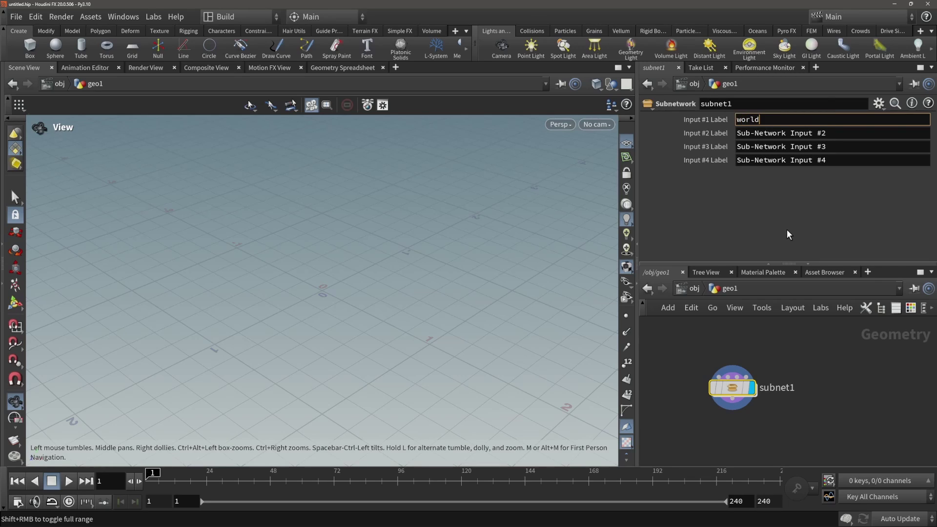
pyautogui.write('outliner')
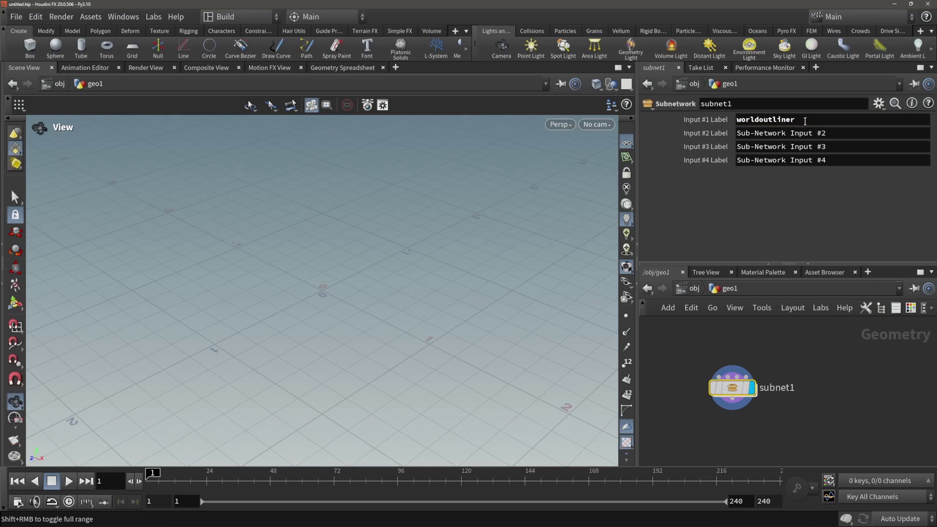
pyautogui.press('Return')
# Label the subnetwork's second input geo.
pyautogui.press('Tab')
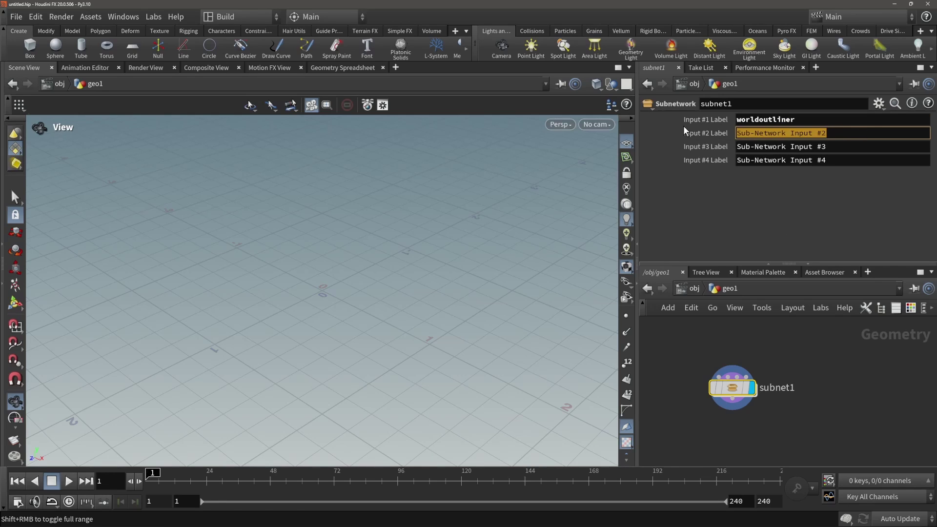
pyautogui.write('asse')
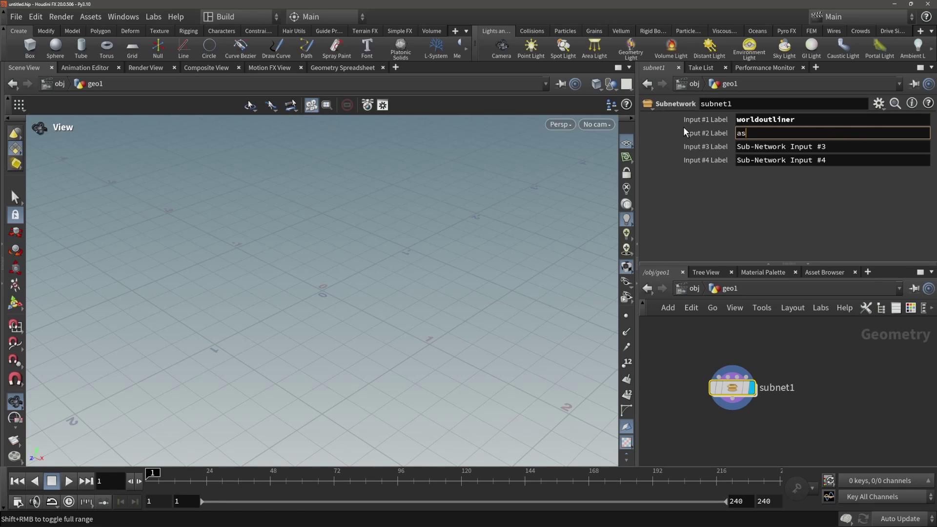
pyautogui.press('BackSpace')
pyautogui.press('BackSpace')
pyautogui.press('BackSpace')
pyautogui.press('BackSpace')
pyautogui.write('geo')
pyautogui.press('Return')
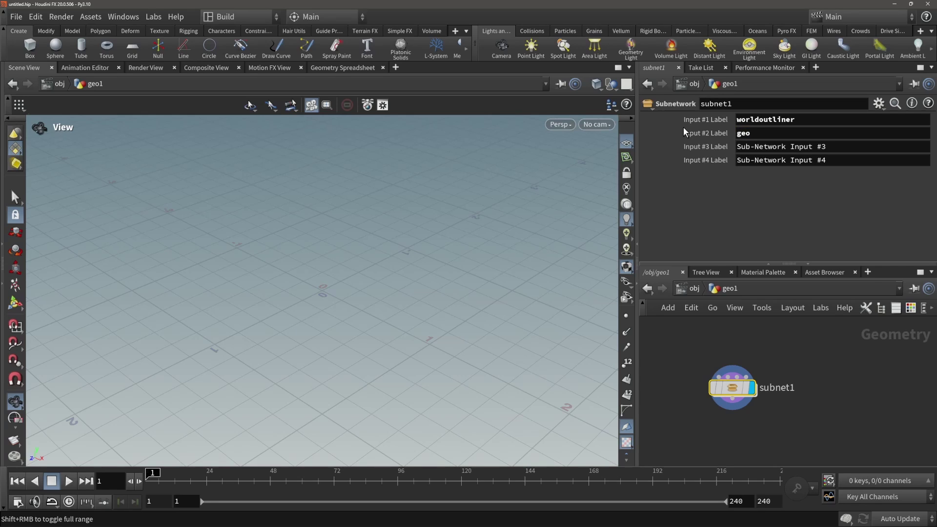
# Create a digital asset from the subnetwork, using pegasus as the author namespace and scatter as the asset label.
pyautogui.click(734, 388)
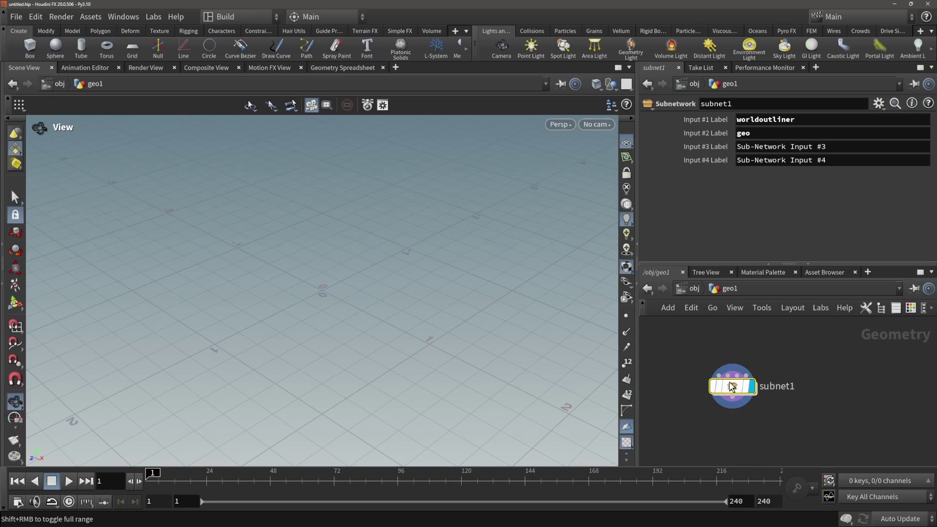
pyautogui.rightClick(734, 389)
pyautogui.click(773, 478)
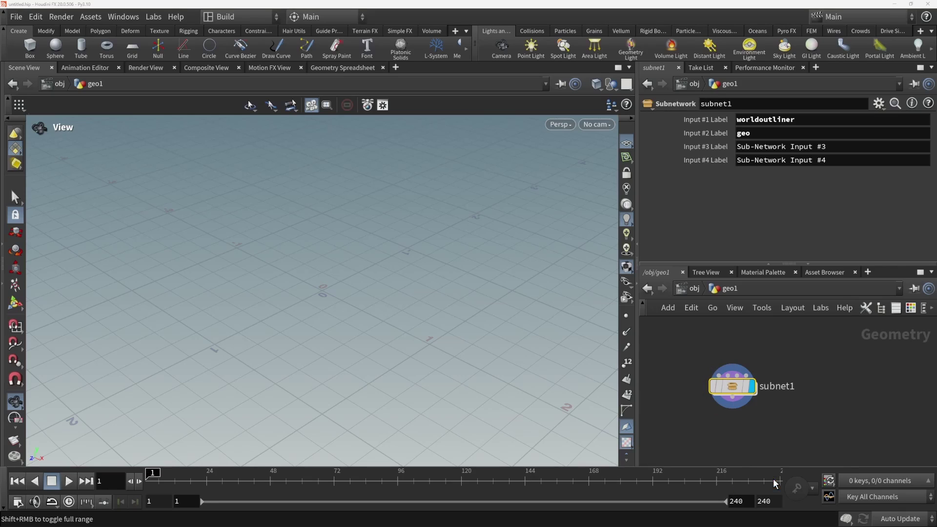
pyautogui.click(418, 227)
pyautogui.moveTo(427, 226); pyautogui.dragTo(386, 226)
pyautogui.click(416, 226)
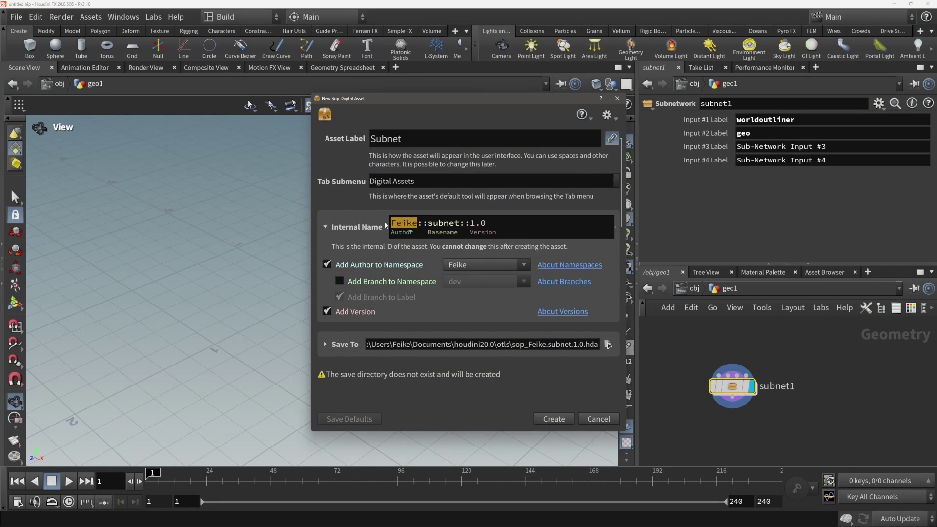
pyautogui.write('pegasus')
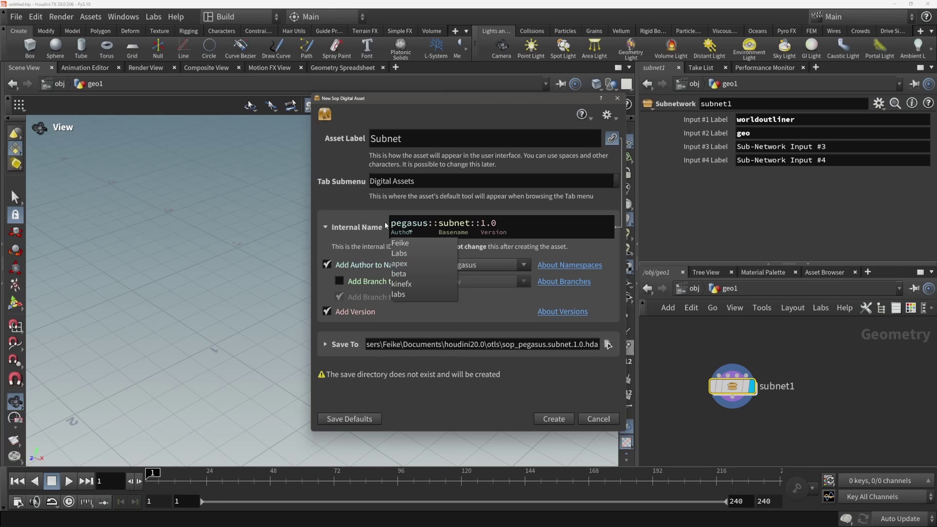
pyautogui.moveTo(403, 139); pyautogui.dragTo(363, 141)
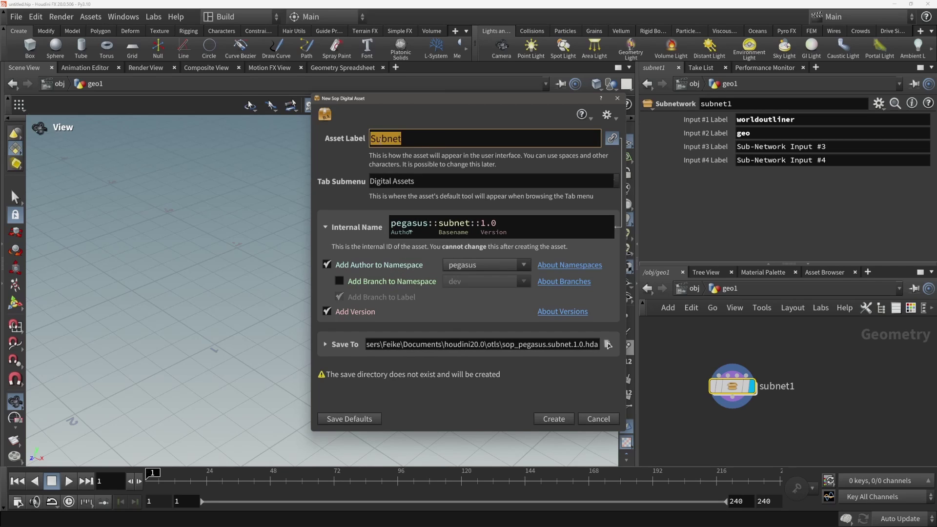
pyautogui.write('scatter')
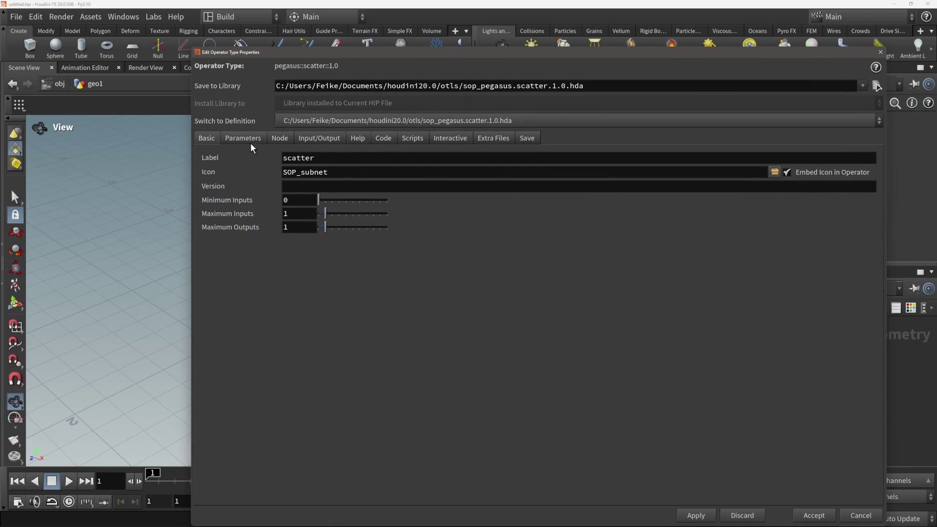
# Set the scatter asset's minimum inputs to 2 in its basic operator type properties.
pyautogui.click(288, 200)
pyautogui.press('Return')
pyautogui.click(294, 215)
pyautogui.click(287, 227)
pyautogui.moveTo(363, 52); pyautogui.dragTo(274, 38)
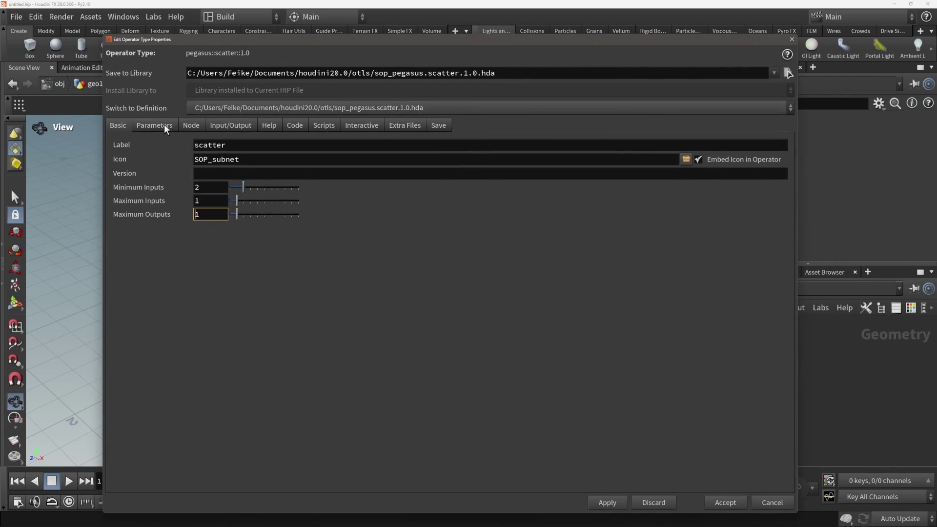
# Look through the available parameter types, accept the operator type properties and quit Houdini without saving the scene.
pyautogui.click(161, 125)
pyautogui.scroll(-3, 183, 288)
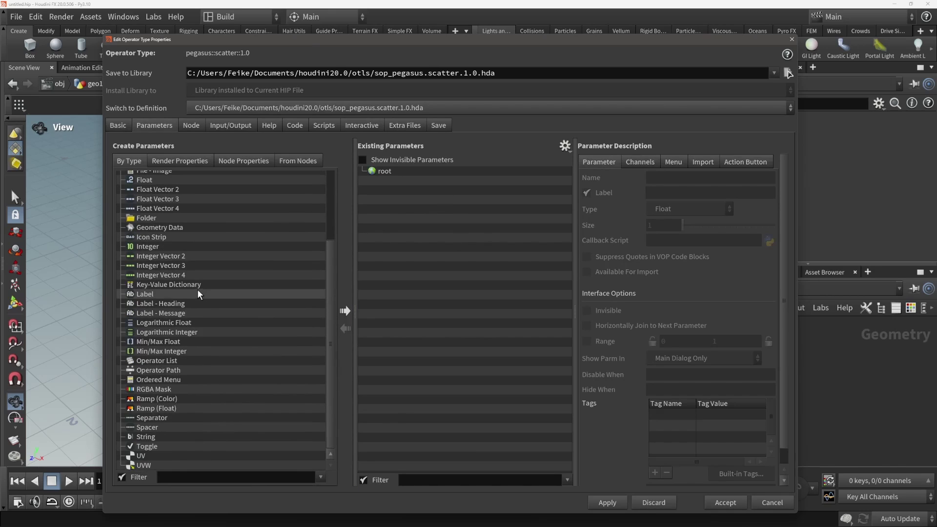
pyautogui.scroll(3, 201, 396)
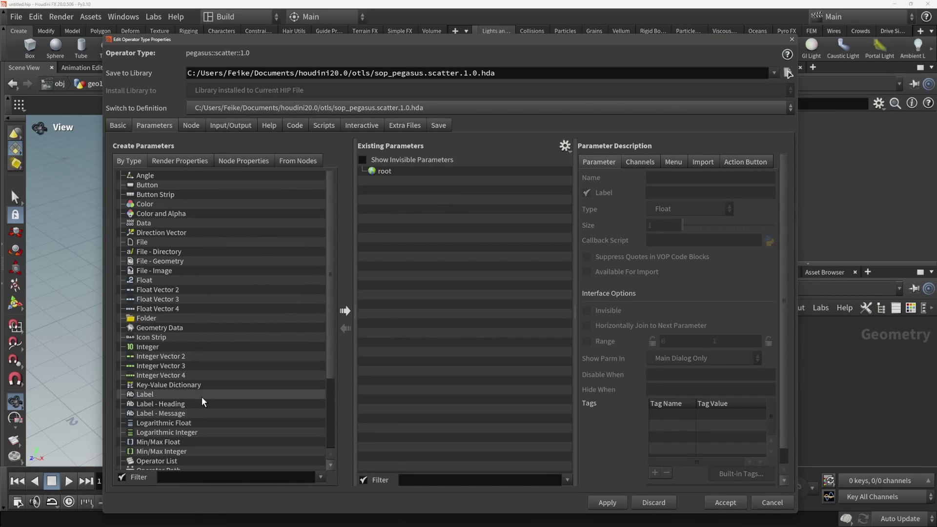
pyautogui.click(726, 503)
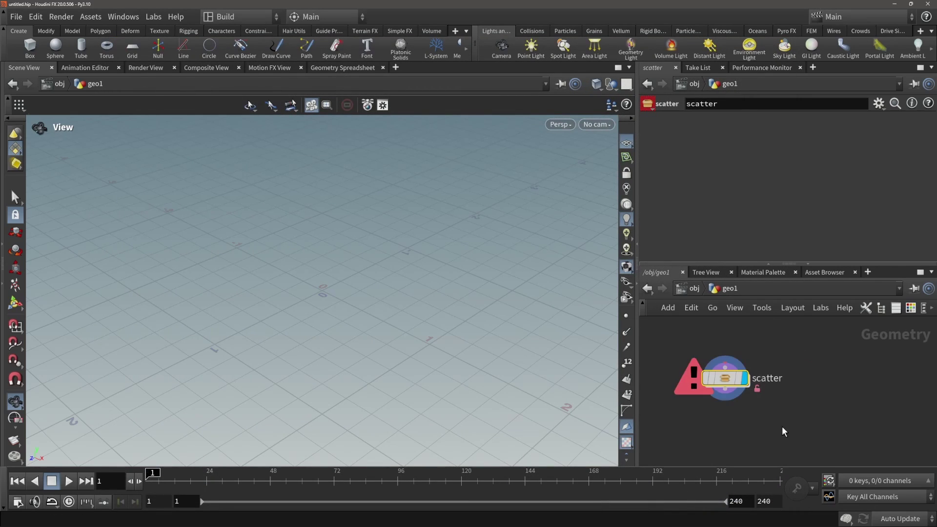
pyautogui.click(925, 9)
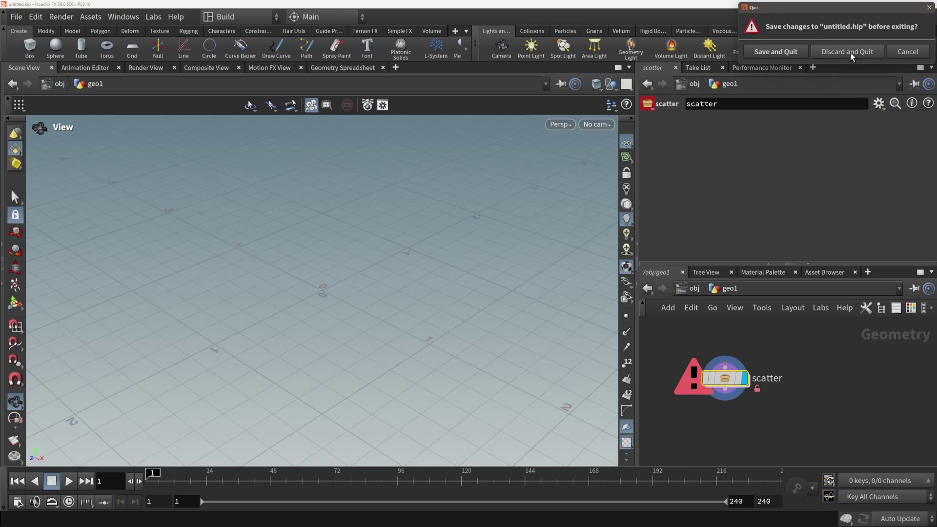
pyautogui.click(850, 52)
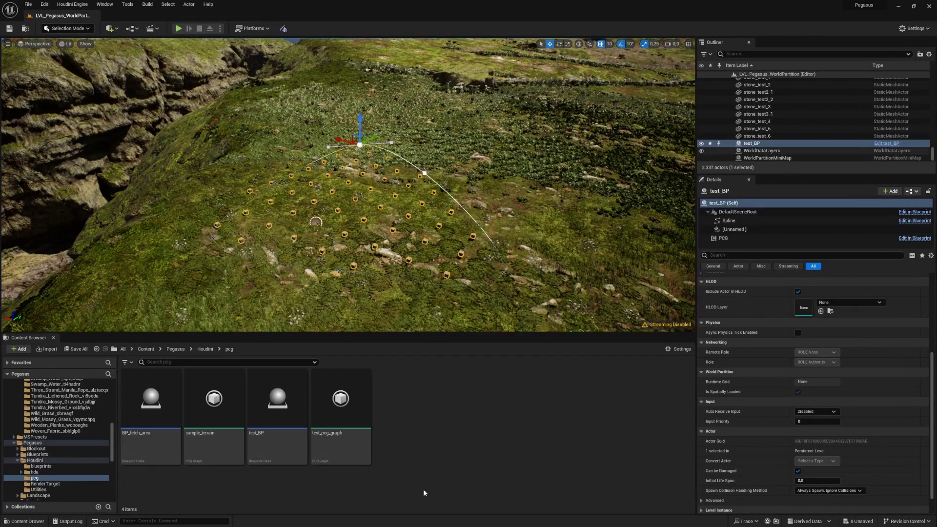
# In Unreal Engine, import sop_pegasus.scatter.1.0 from the otls folder into the pcg content folder and place it inside the spline area.
pyautogui.moveTo(0, 195); pyautogui.dragTo(399, 152)
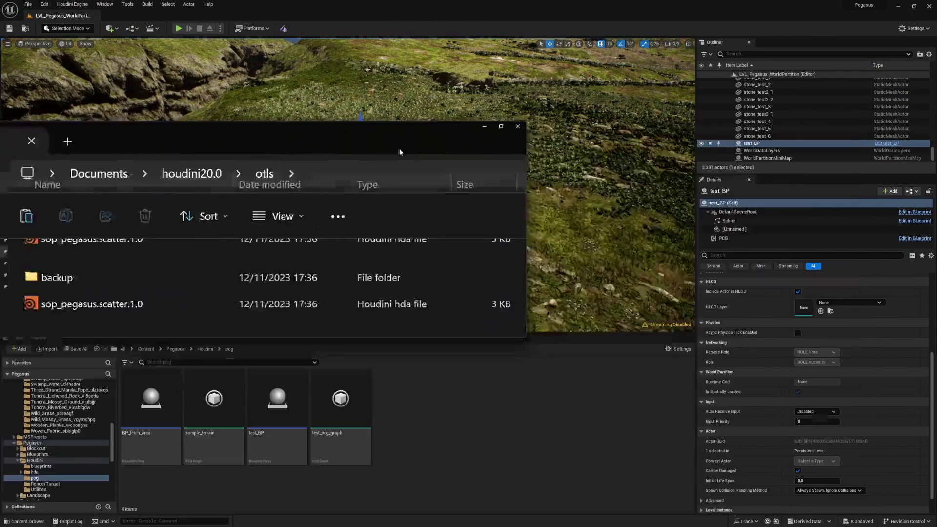
pyautogui.click(339, 159)
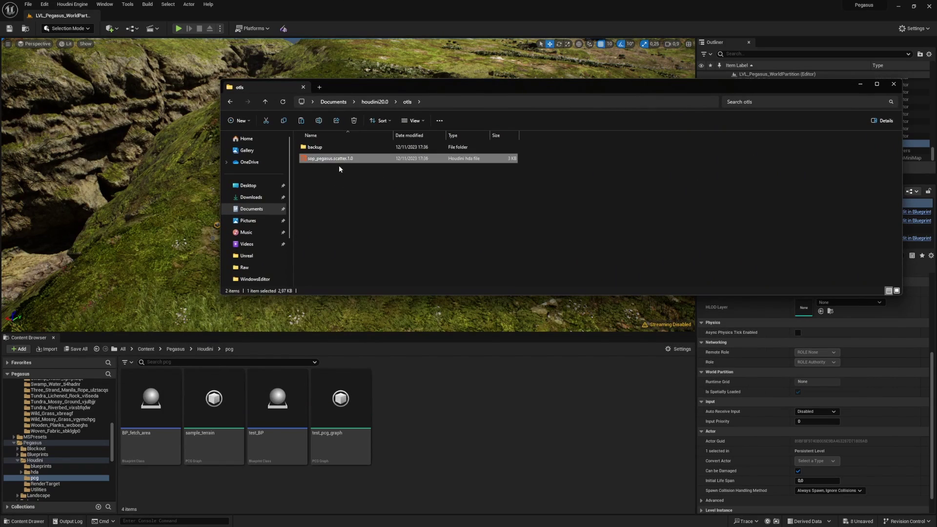
pyautogui.moveTo(443, 424); pyautogui.dragTo(443, 423)
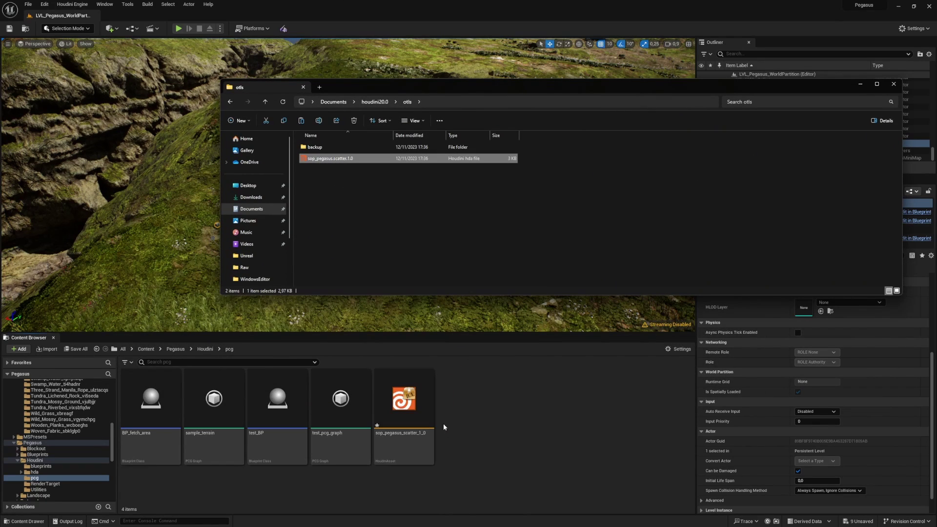
pyautogui.click(861, 84)
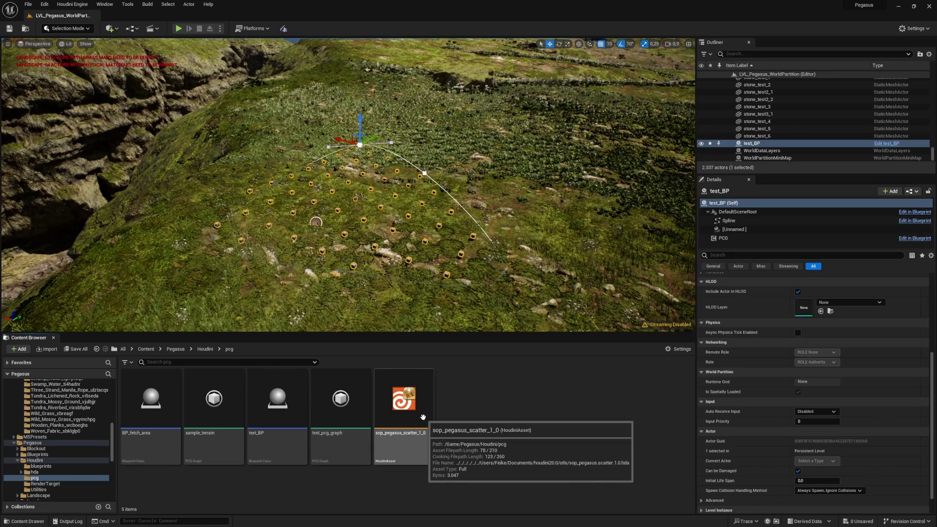
pyautogui.moveTo(422, 417); pyautogui.dragTo(373, 219)
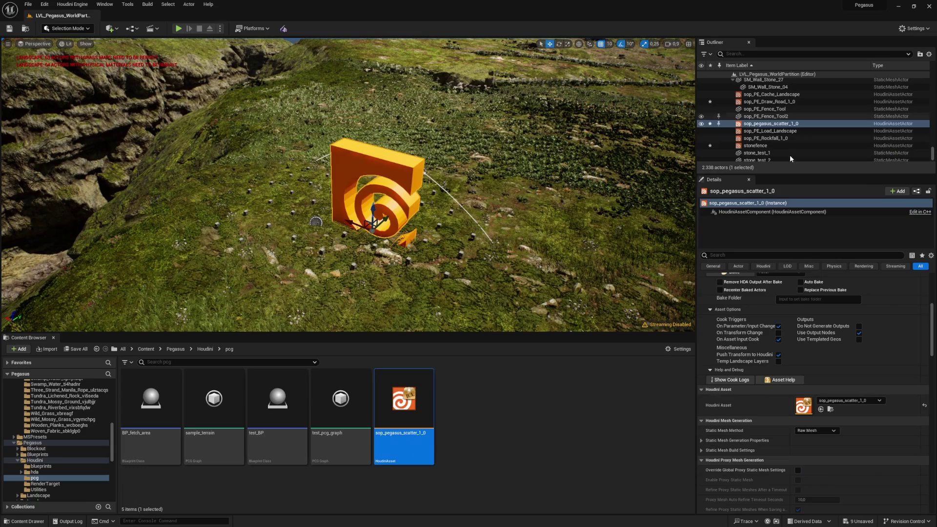
# Open Houdini Session Sync for the placed scatter asset.
pyautogui.scroll(5, 801, 332)
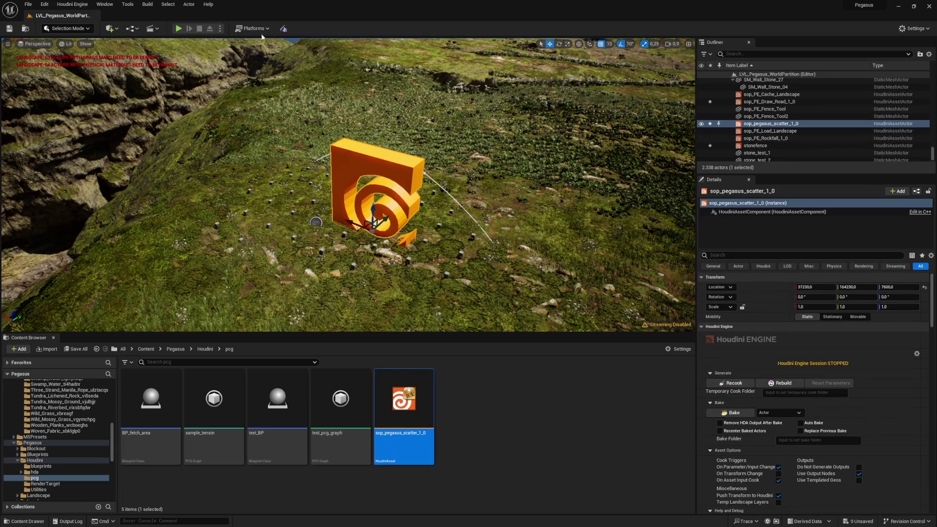
pyautogui.click(71, 4)
pyautogui.click(101, 54)
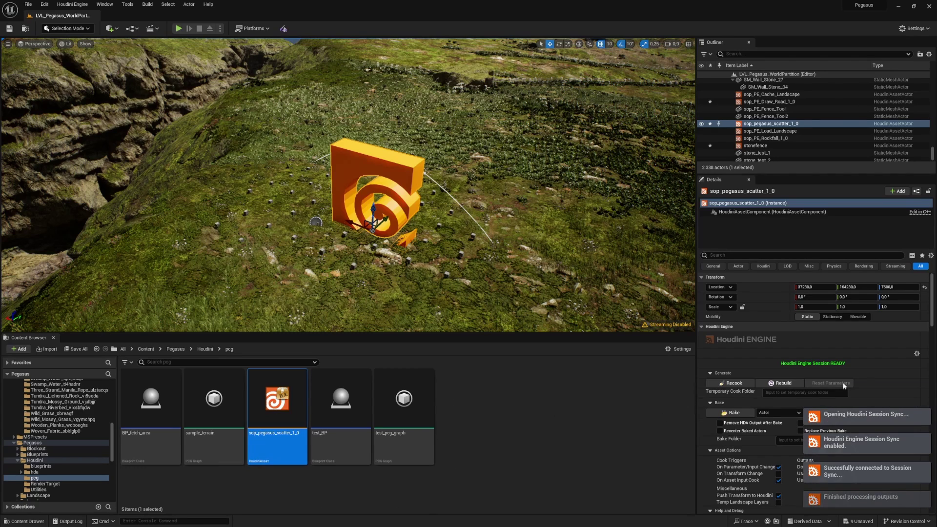
# Assign test_BP as the world input of sop_pegasus_scatter_1_0 and review the asset's Houdini inputs and outputs.
pyautogui.scroll(-4, 805, 392)
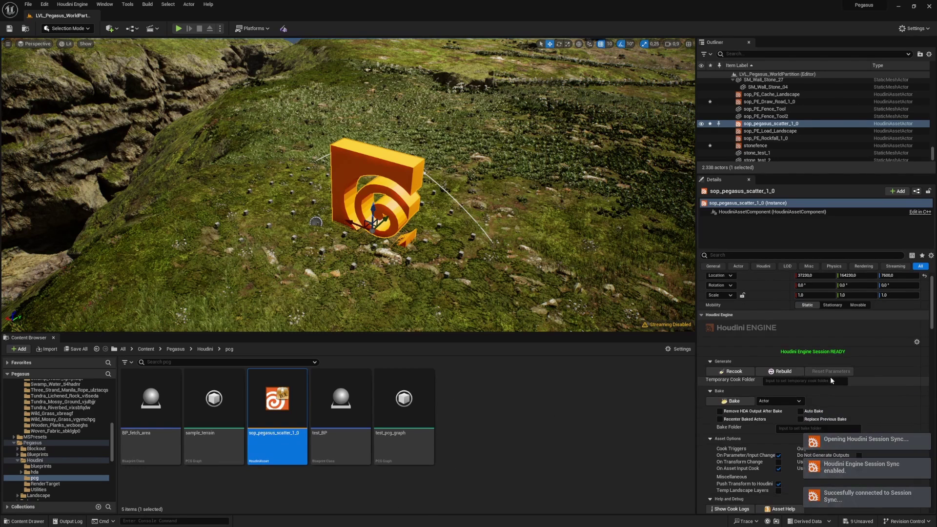
pyautogui.scroll(-3, 822, 366)
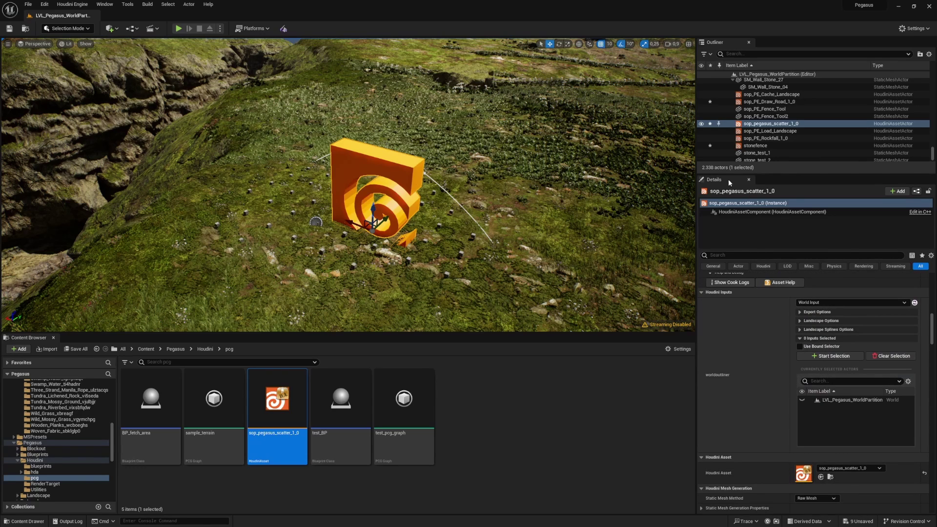
pyautogui.click(832, 355)
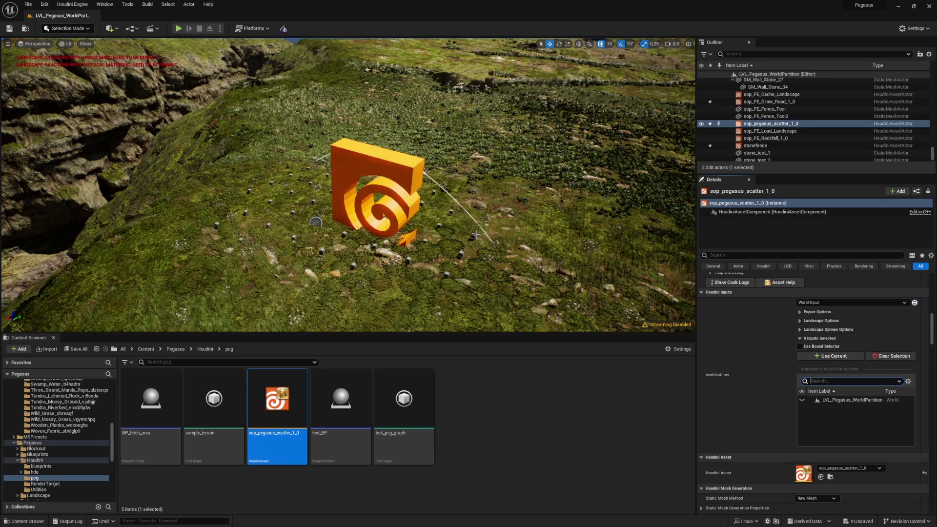
pyautogui.click(316, 222)
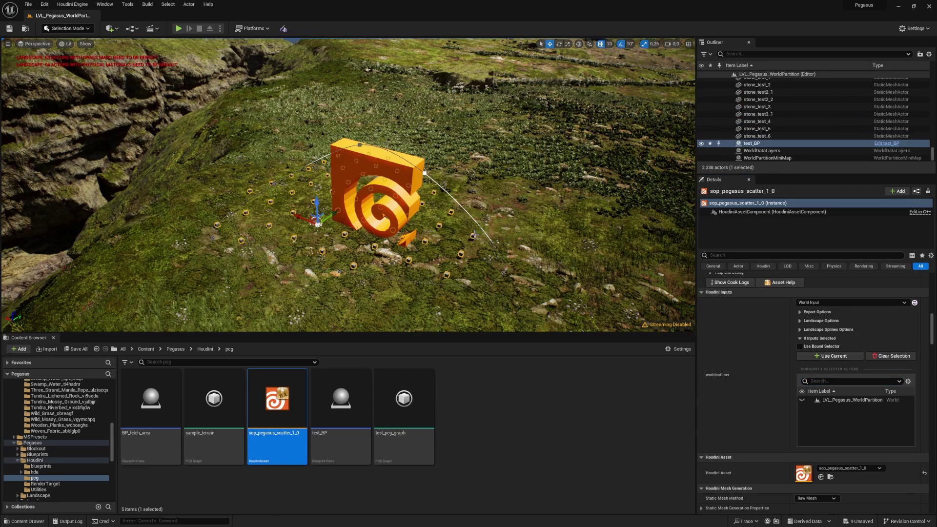
pyautogui.click(833, 356)
pyautogui.scroll(-5, 874, 390)
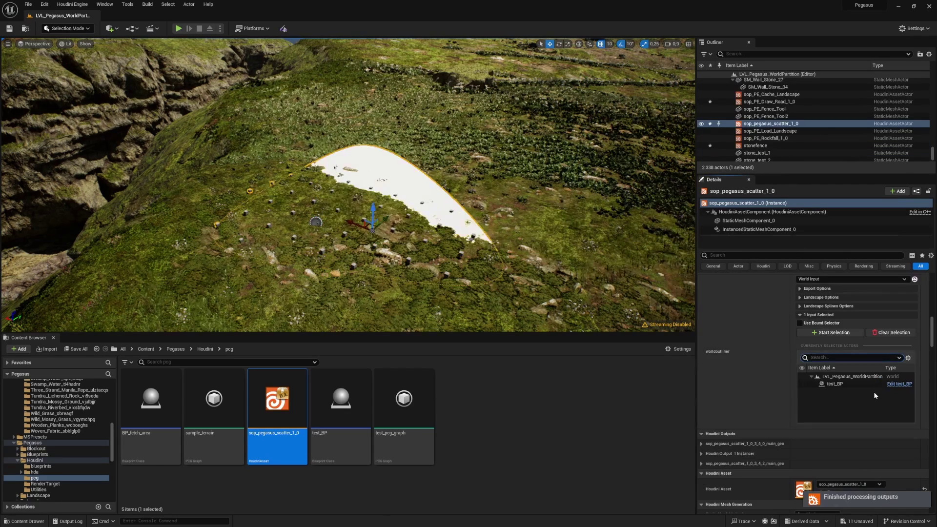
pyautogui.scroll(3, 874, 391)
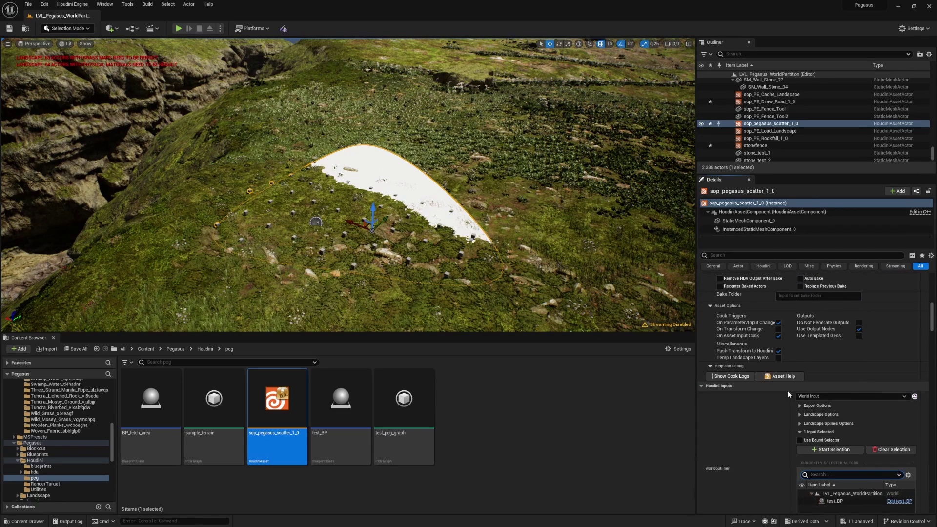
pyautogui.click(701, 385)
pyautogui.click(701, 385)
pyautogui.scroll(-3, 800, 380)
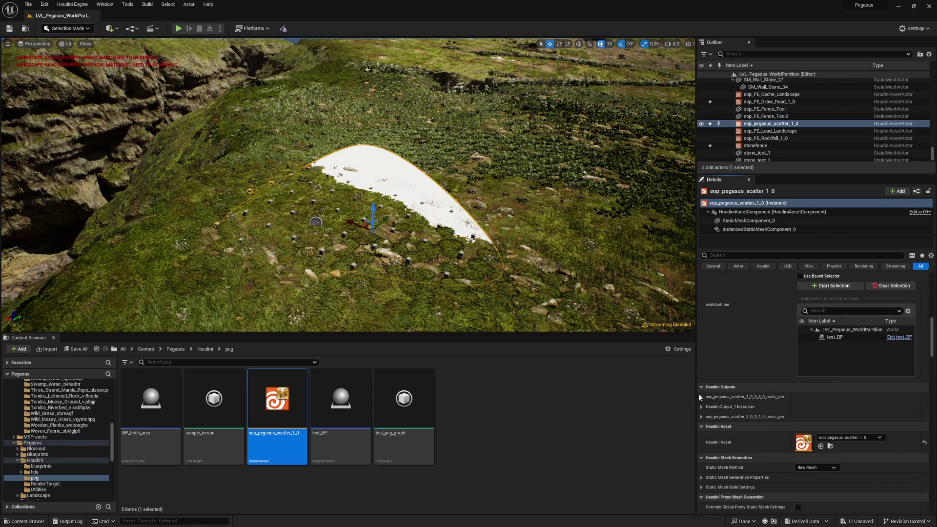
pyautogui.scroll(3, 738, 397)
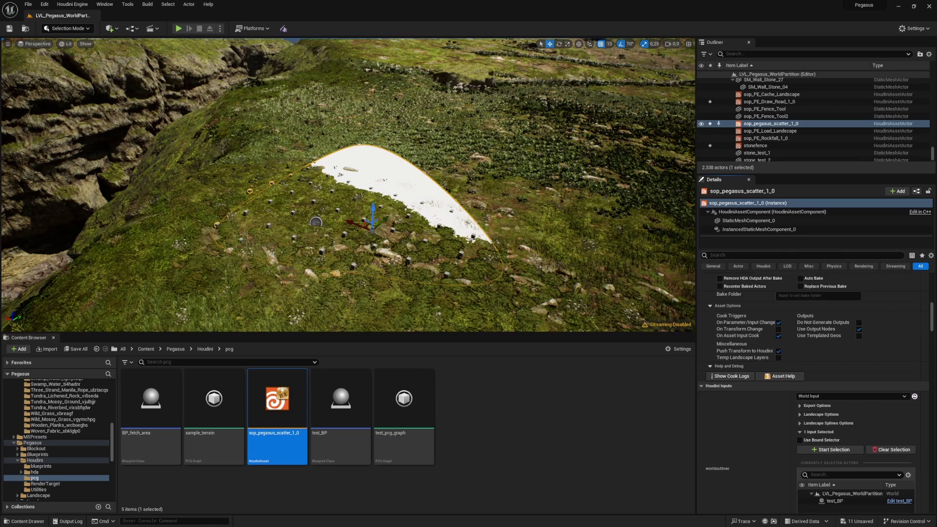
# In Houdini, enter the scatter_1_0 geometry network, lay out its nodes and allow editing of scatter1's contents.
pyautogui.hotkey('alt', 'Tab')
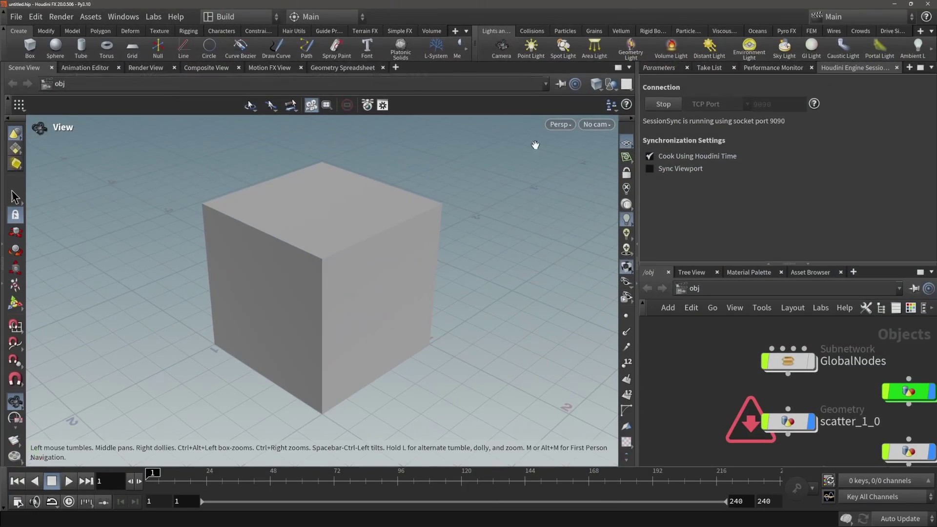
pyautogui.scroll(-4, 739, 367)
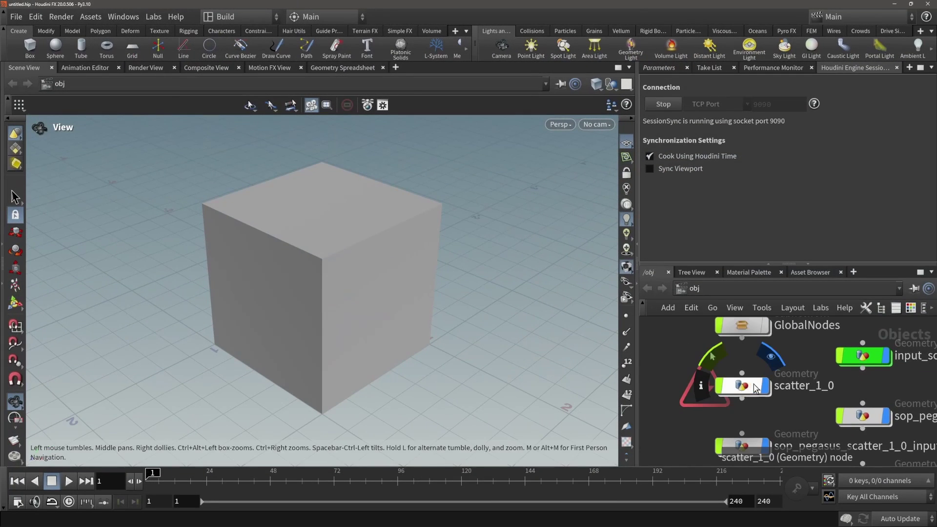
pyautogui.moveTo(764, 373); pyautogui.dragTo(704, 377)
pyautogui.doubleClick(704, 376)
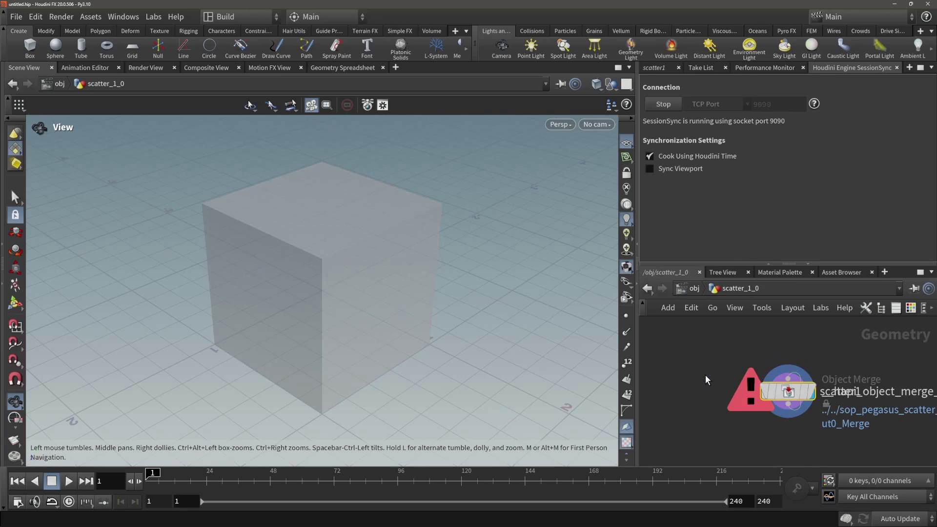
pyautogui.press('l')
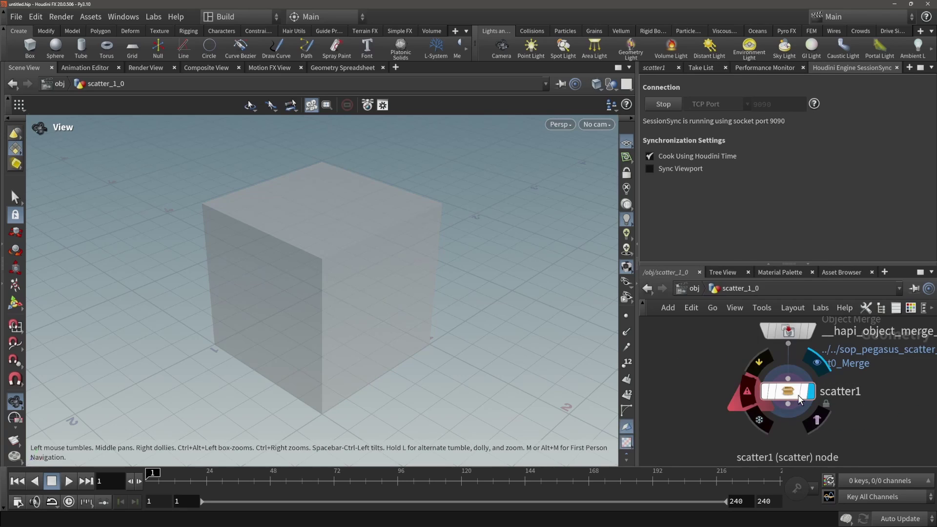
pyautogui.rightClick(797, 398)
pyautogui.click(825, 454)
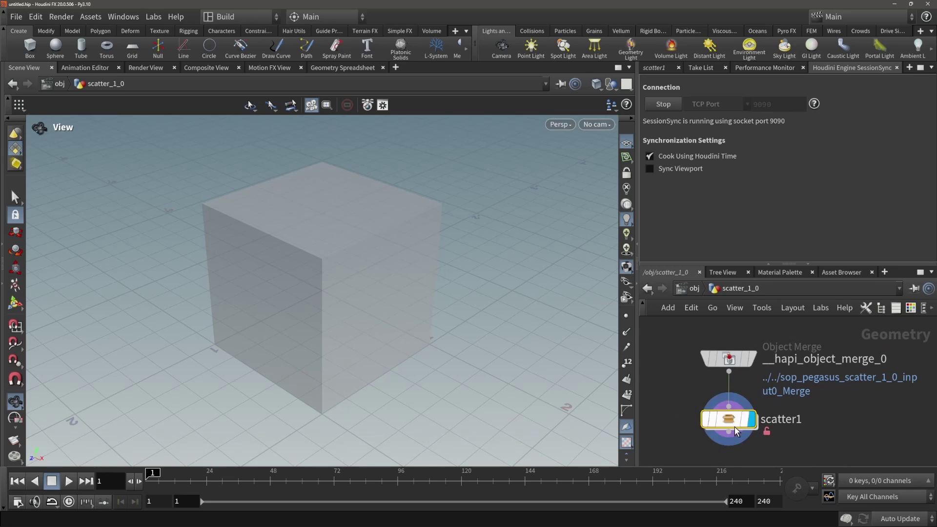
# Set scatter1's maximum inputs to 2 in its operator type properties and accept the change.
pyautogui.rightClick(725, 418)
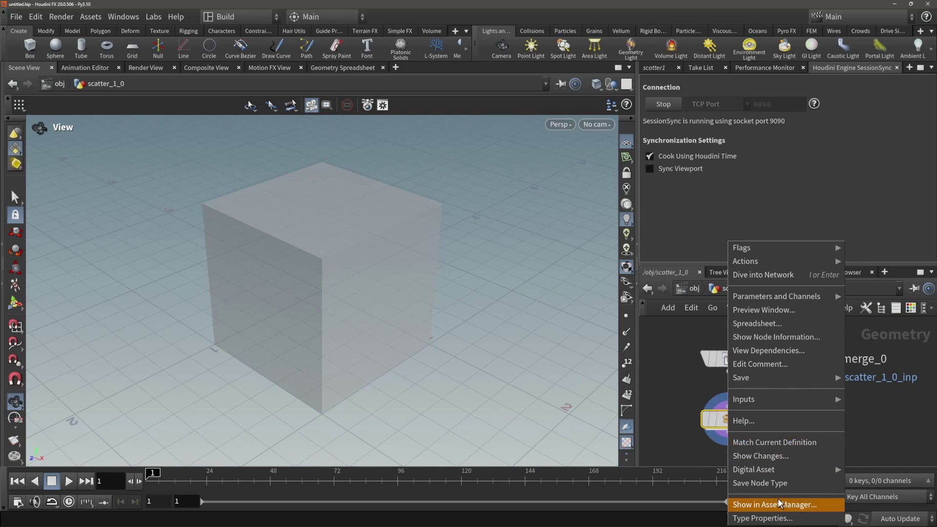
pyautogui.click(779, 519)
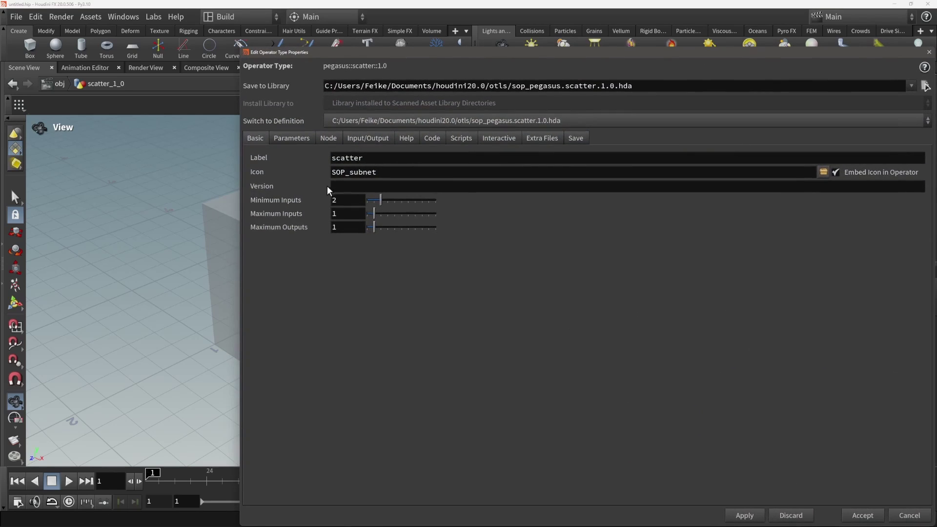
pyautogui.doubleClick(349, 214)
pyautogui.write('2')
pyautogui.press('Return')
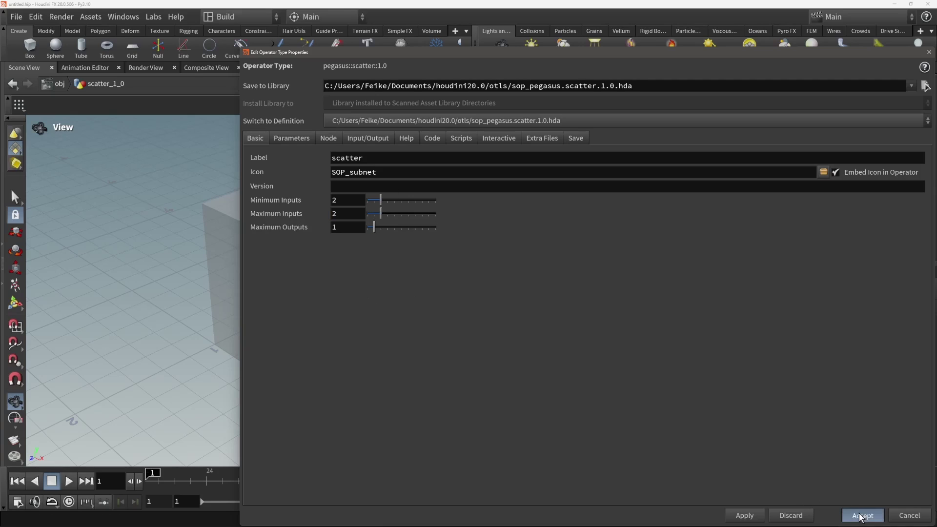
pyautogui.click(859, 515)
# Move the scatter1 node further below the object merge and save the pegasus scatter operator type to its asset library.
pyautogui.moveTo(729, 419); pyautogui.dragTo(752, 429)
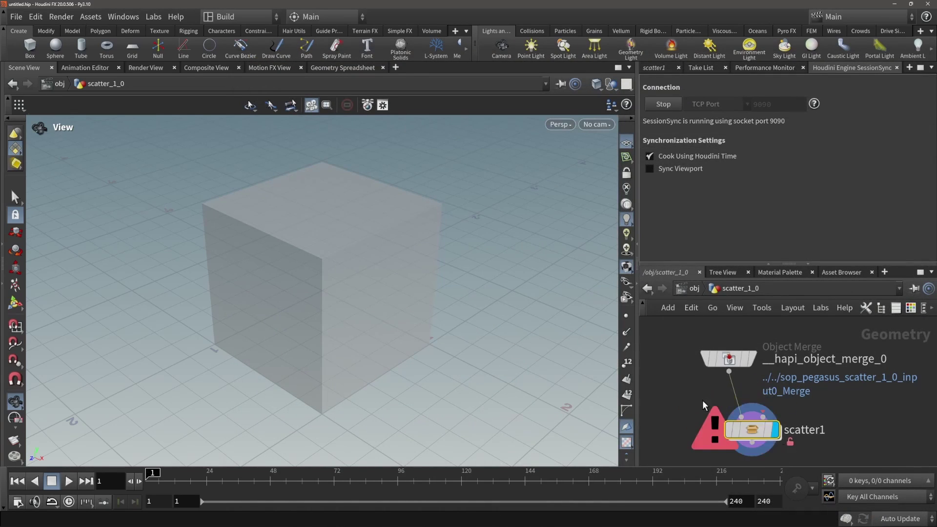
pyautogui.moveTo(700, 399); pyautogui.dragTo(676, 354, button='middle')
pyautogui.moveTo(735, 387); pyautogui.dragTo(755, 431)
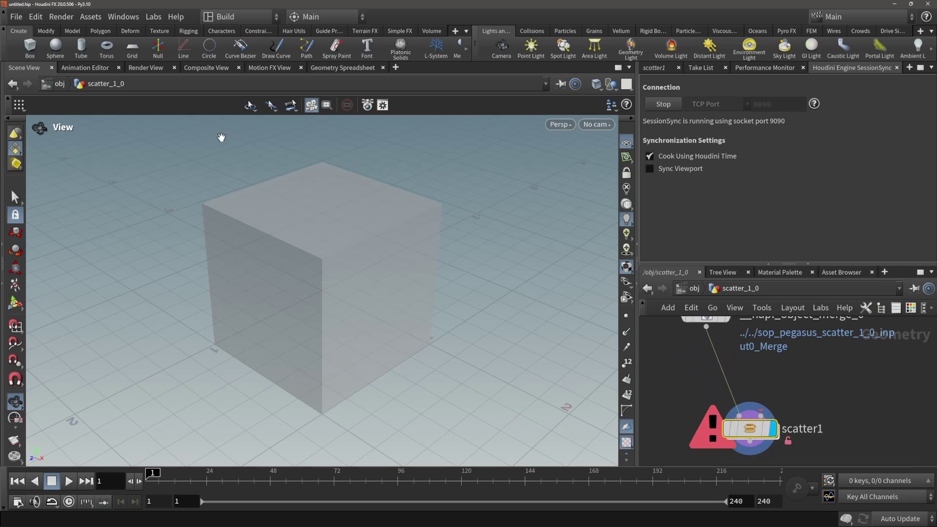
pyautogui.click(83, 18)
pyautogui.moveTo(215, 92)
pyautogui.click(254, 92)
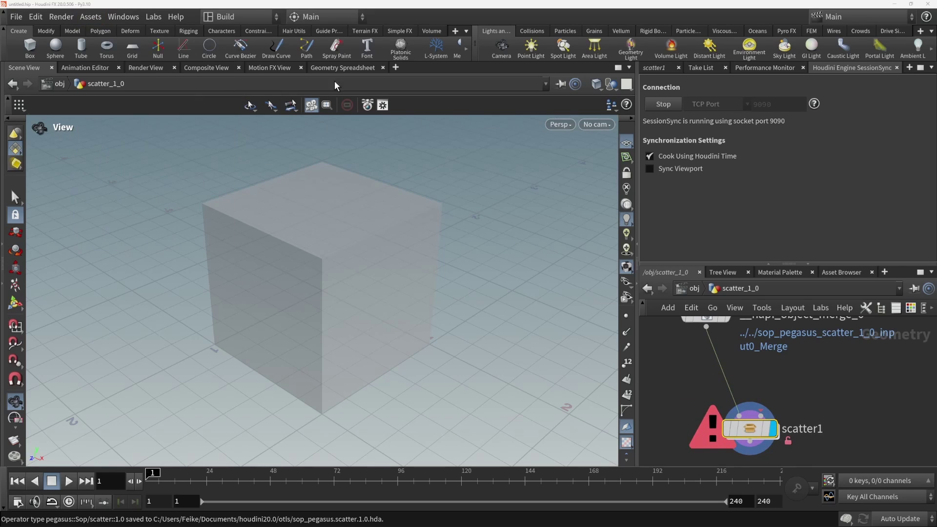
# In Unreal Engine, rebuild the sop_pegasus_scatter_1_0 actor.
pyautogui.click(894, 4)
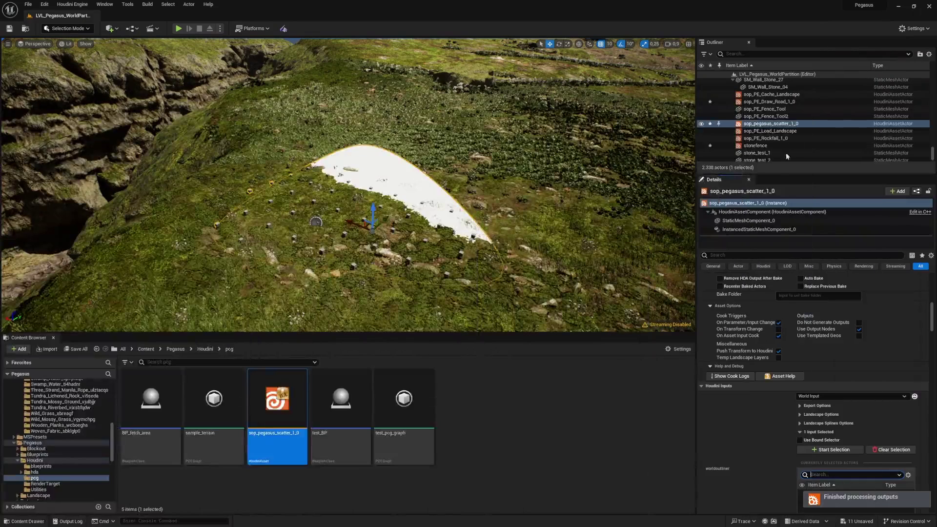
pyautogui.rightClick(776, 127)
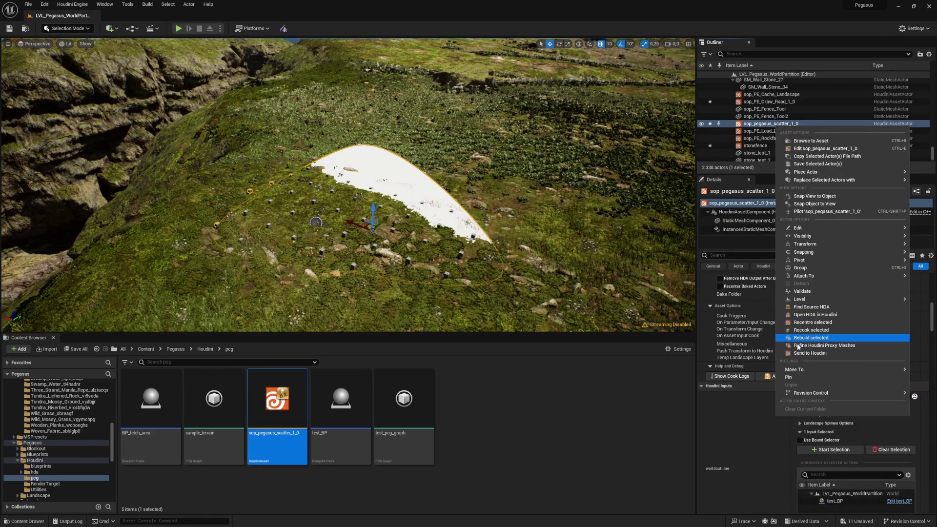
pyautogui.click(799, 337)
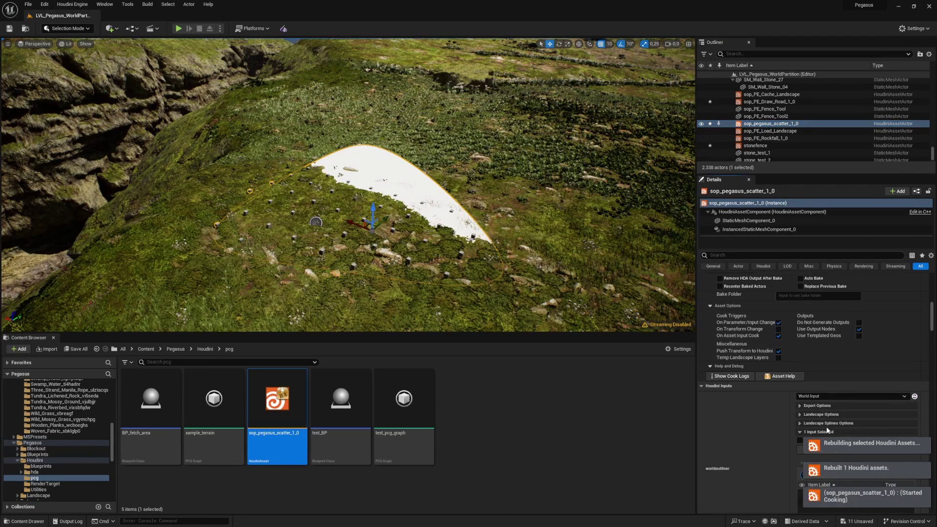
# Choose the static mesh Beams_15m_0 as the scatter asset's geometry input.
pyautogui.scroll(-3, 838, 378)
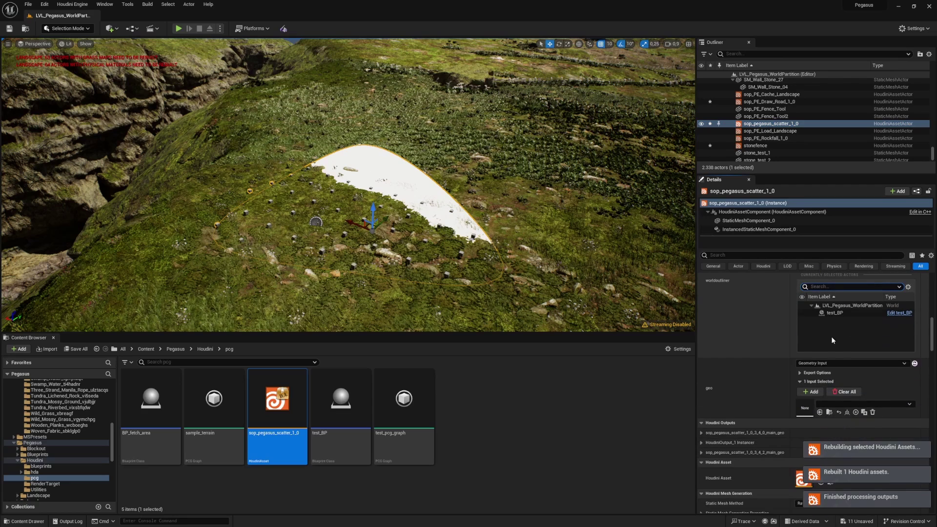
pyautogui.scroll(-1, 830, 336)
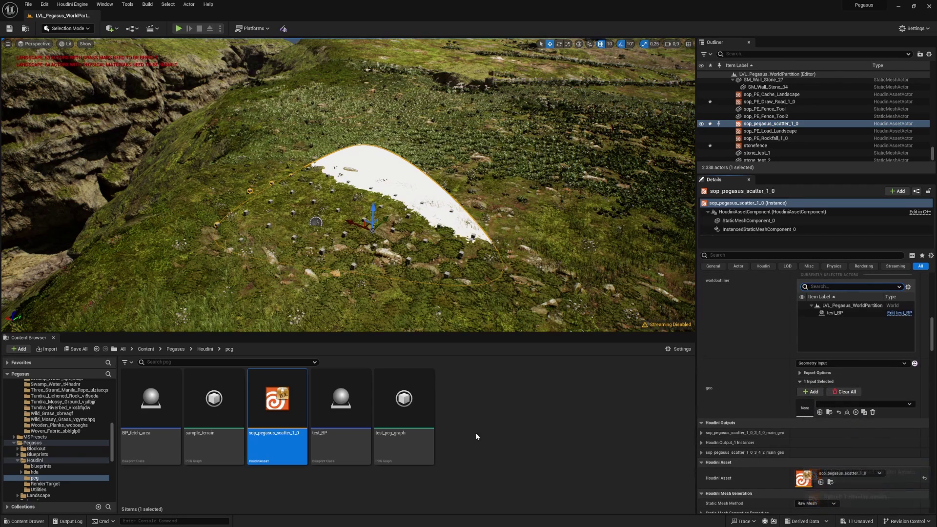
pyautogui.click(146, 349)
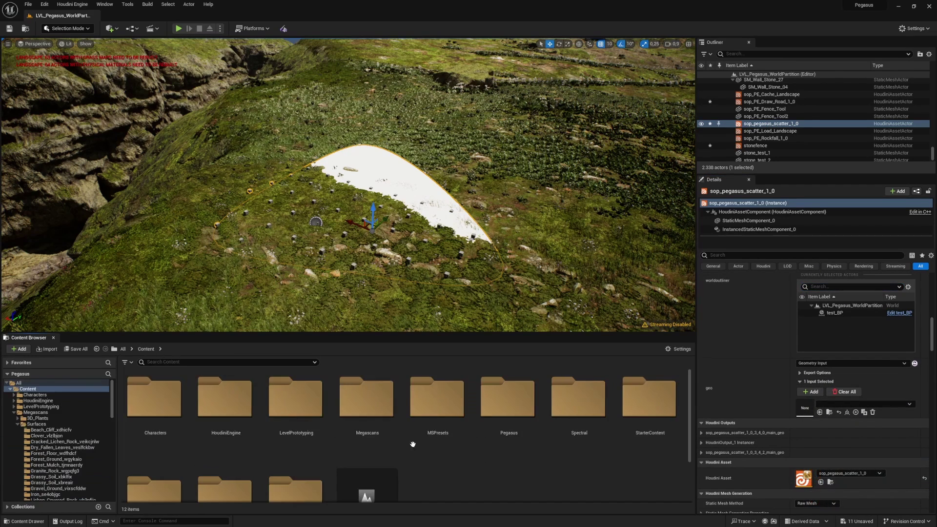
pyautogui.scroll(-1, 414, 437)
pyautogui.scroll(1, 487, 434)
pyautogui.scroll(-1, 549, 440)
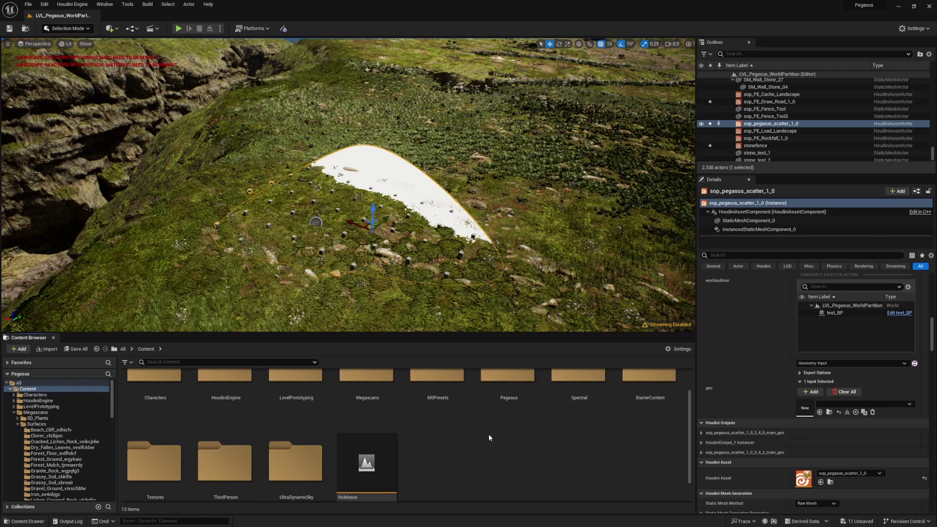
pyautogui.click(835, 404)
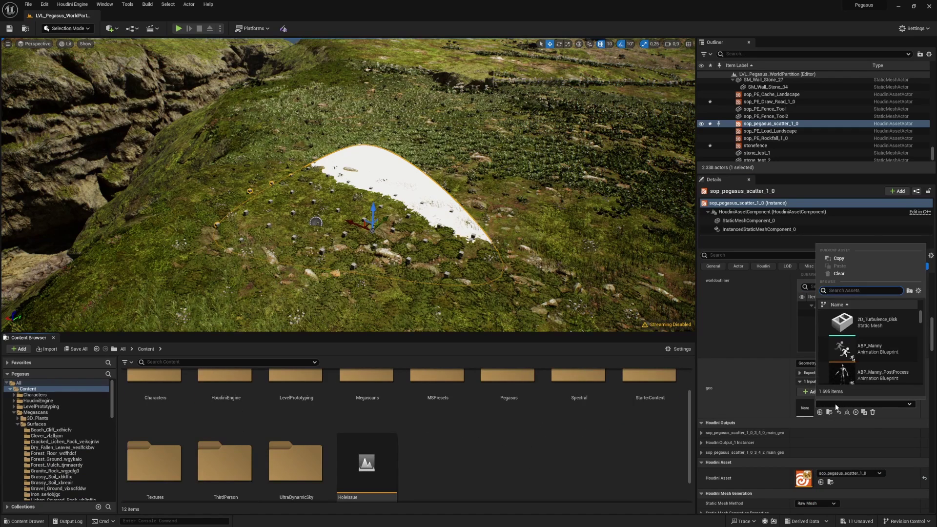
pyautogui.scroll(-3, 878, 351)
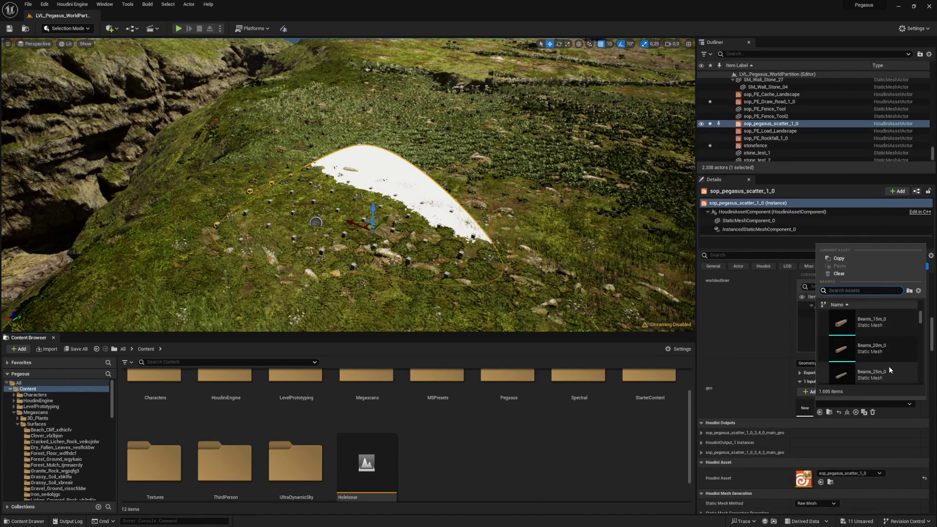
pyautogui.click(873, 318)
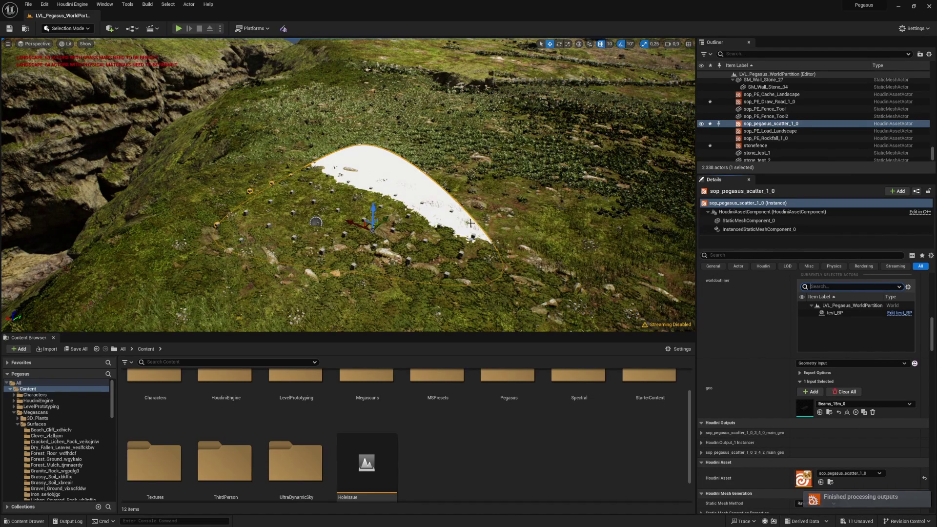
# In Houdini, lay out the scatter_1_0 nodes, display __hapi_object_merge_0 and frame its geometry in the viewport.
pyautogui.moveTo(403, 211); pyautogui.dragTo(369, 213, button='right')
pyautogui.moveTo(499, 220); pyautogui.dragTo(616, 262, button='right')
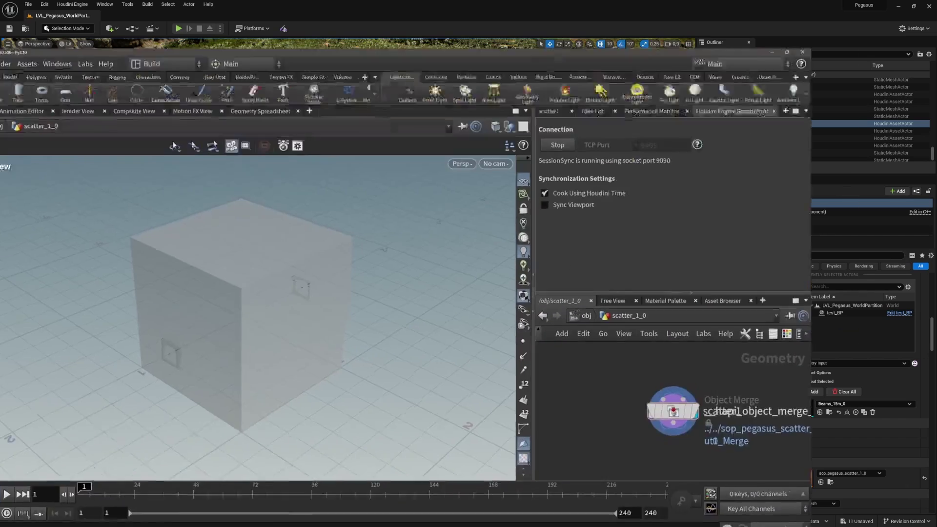
pyautogui.press('l')
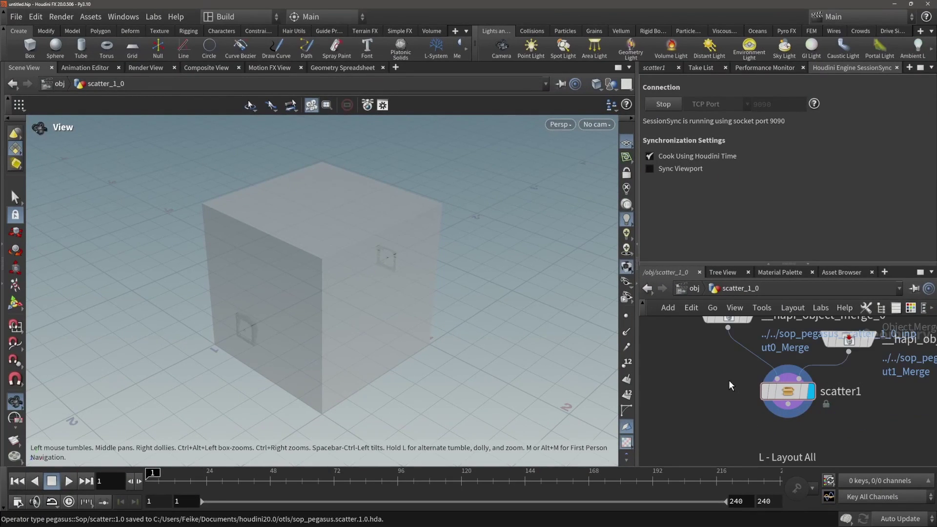
pyautogui.click(734, 358)
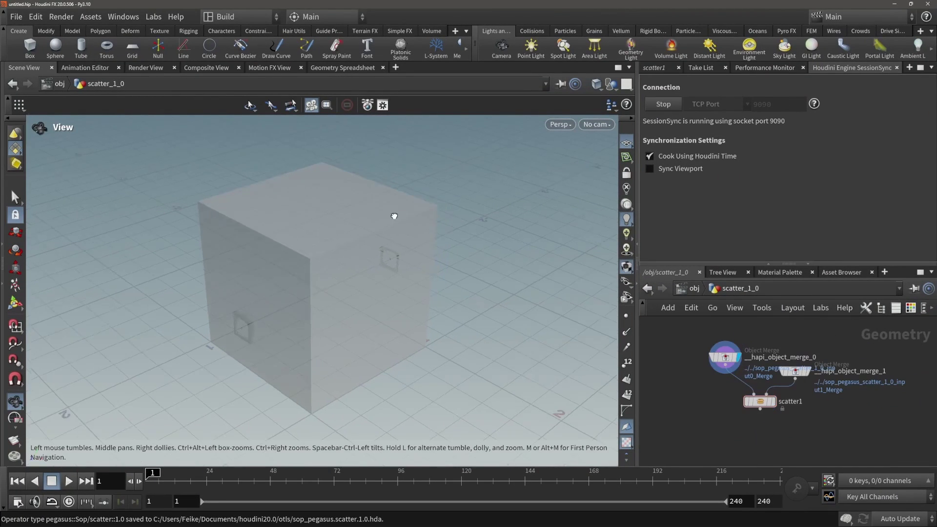
pyautogui.press('f')
pyautogui.moveTo(401, 279); pyautogui.dragTo(508, 224)
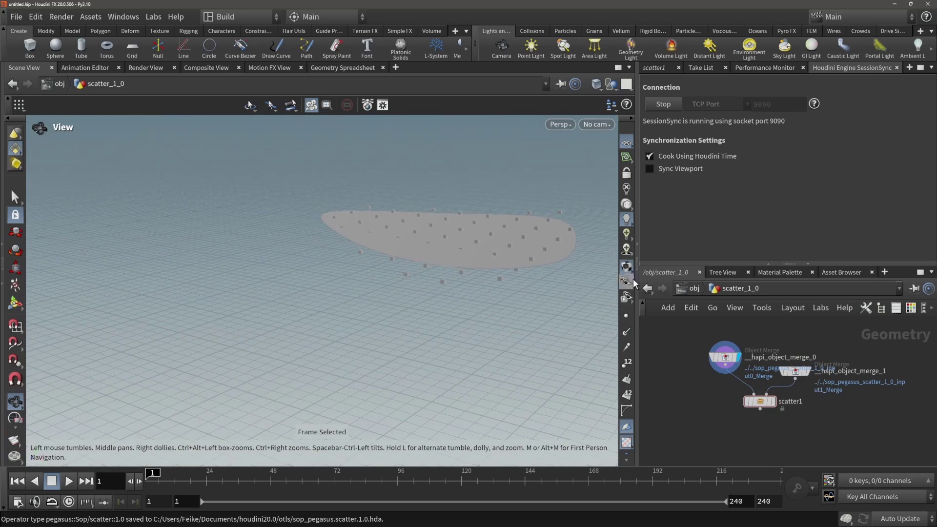
# Turn on point display, move __hapi_object_merge_1 further from __hapi_object_merge_0 and display it to inspect the incoming mesh.
pyautogui.click(626, 316)
pyautogui.moveTo(552, 265); pyautogui.dragTo(468, 274)
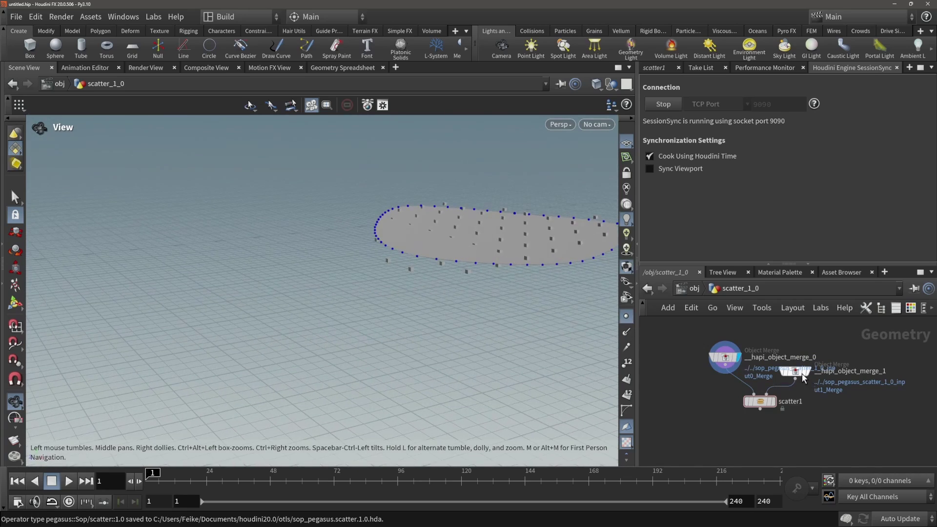
pyautogui.moveTo(796, 372); pyautogui.dragTo(869, 374)
pyautogui.click(869, 373)
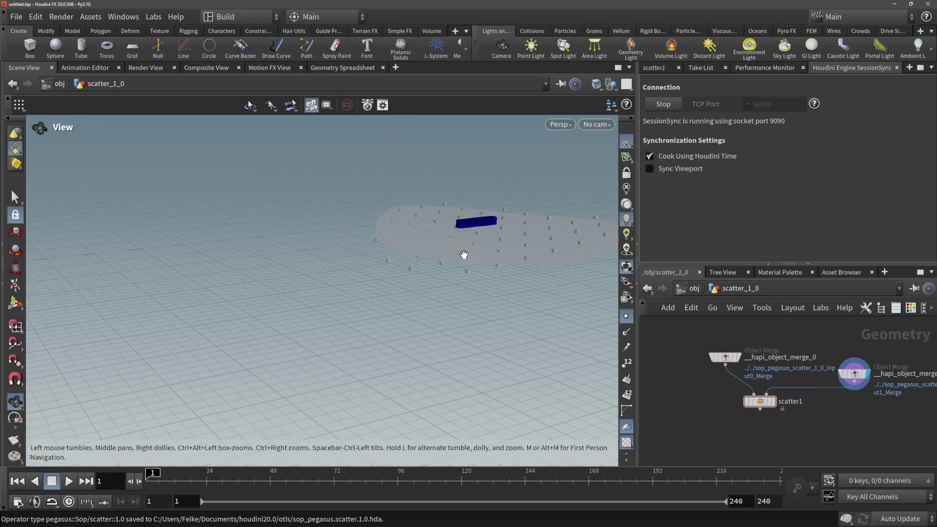
pyautogui.moveTo(573, 249); pyautogui.dragTo(472, 200)
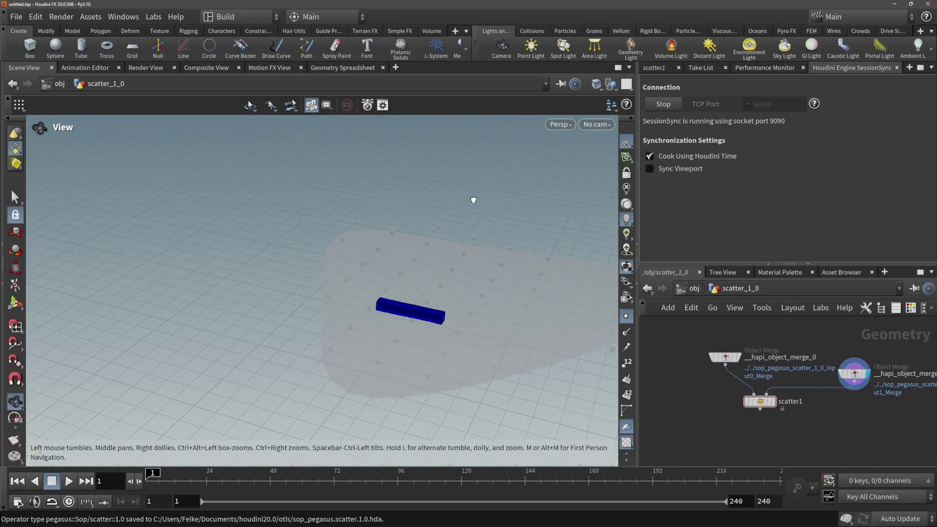
pyautogui.moveTo(414, 280); pyautogui.dragTo(439, 295, button='right')
pyautogui.moveTo(439, 295); pyautogui.dragTo(344, 280)
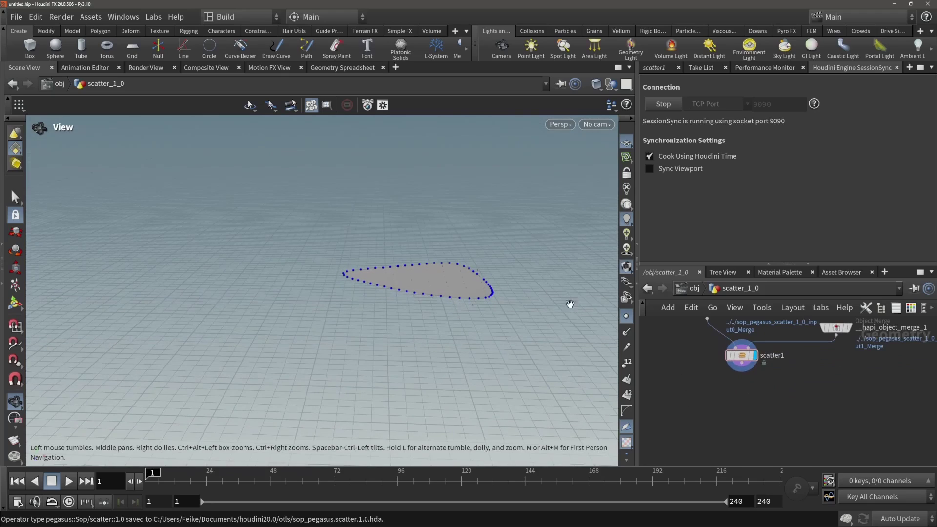
# Allow editing of the scatter1 asset's contents, go inside it and move the output0 node further down.
pyautogui.rightClick(740, 358)
pyautogui.click(783, 456)
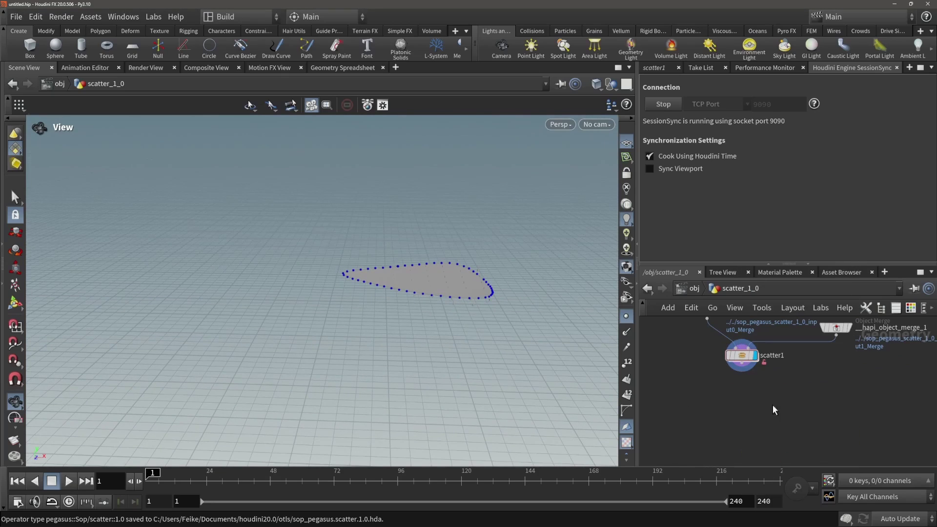
pyautogui.doubleClick(743, 357)
pyautogui.moveTo(782, 402); pyautogui.dragTo(780, 367, button='middle')
pyautogui.scroll(-5, 775, 361)
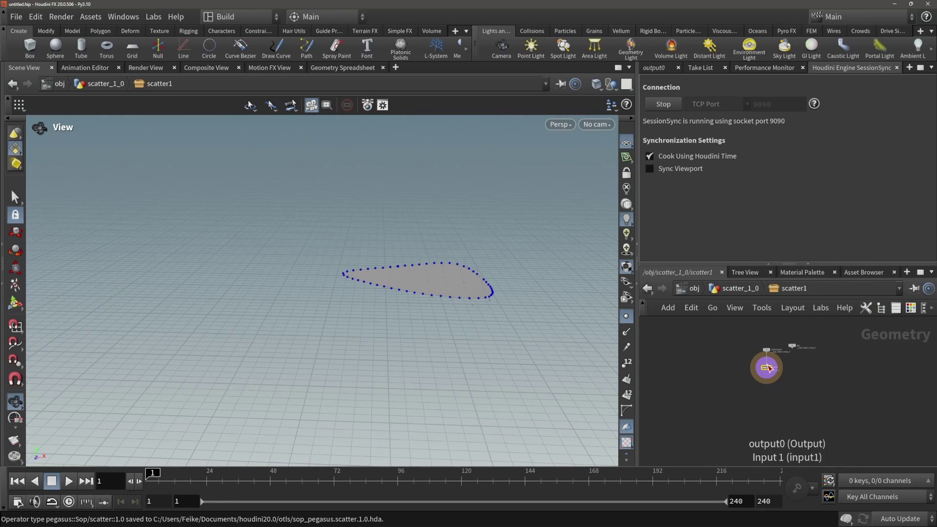
pyautogui.moveTo(767, 368); pyautogui.dragTo(774, 397)
pyautogui.scroll(3, 785, 370)
pyautogui.scroll(2, 784, 369)
# Add a Blast node beside the first input and wire the worldoutliner input into it.
pyautogui.press('Tab')
pyautogui.write('box')
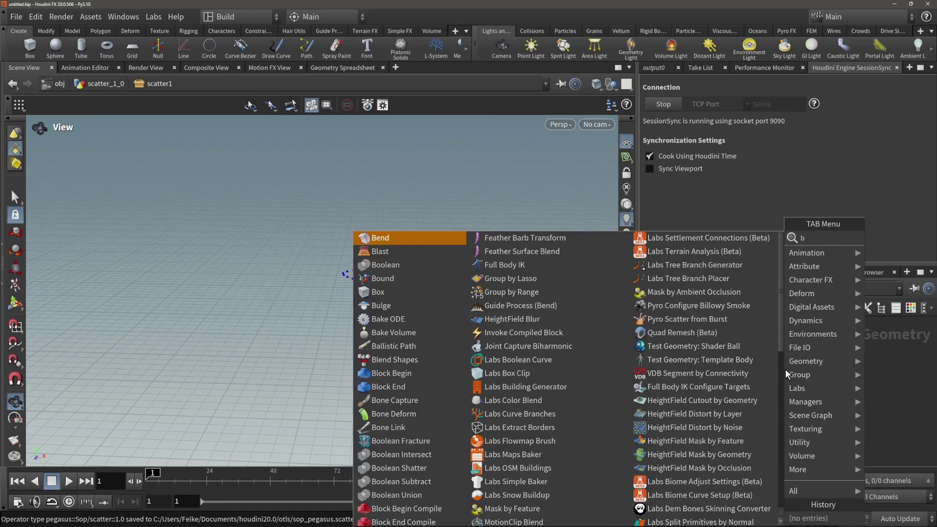
pyautogui.press('Return')
pyautogui.scroll(3, 791, 362)
pyautogui.moveTo(793, 361); pyautogui.dragTo(808, 431, button='middle')
pyautogui.click(772, 406)
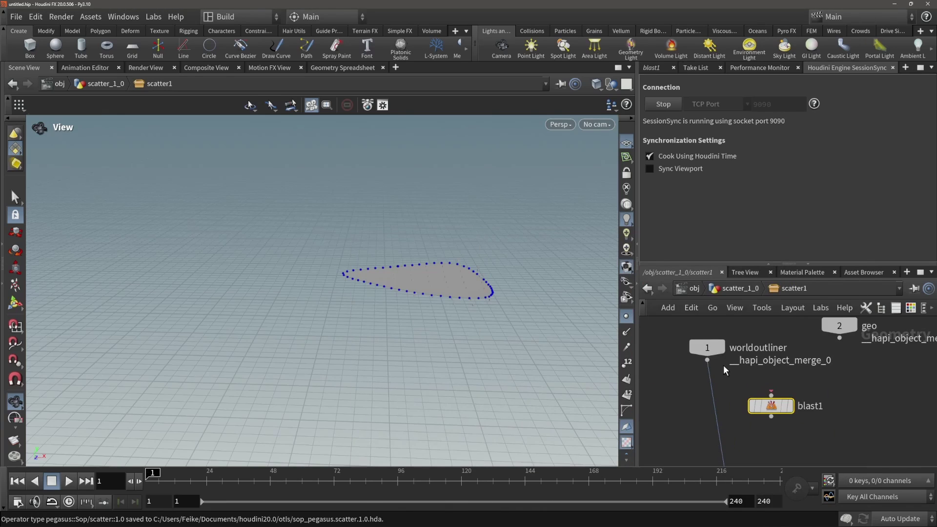
pyautogui.click(707, 360)
pyautogui.click(771, 394)
# Set the blast1 node's group to 0 and display the node.
pyautogui.click(653, 67)
pyautogui.press('f')
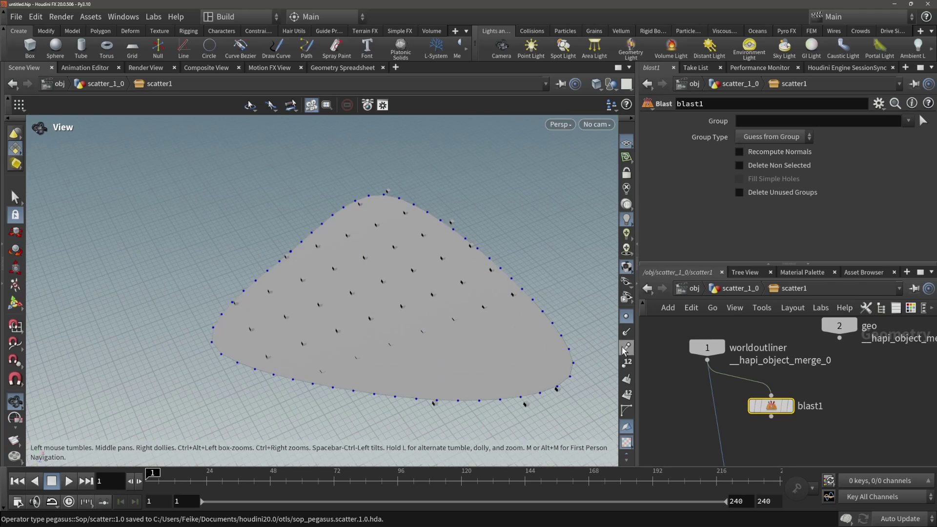
pyautogui.moveTo(371, 342); pyautogui.dragTo(444, 287)
pyautogui.click(806, 120)
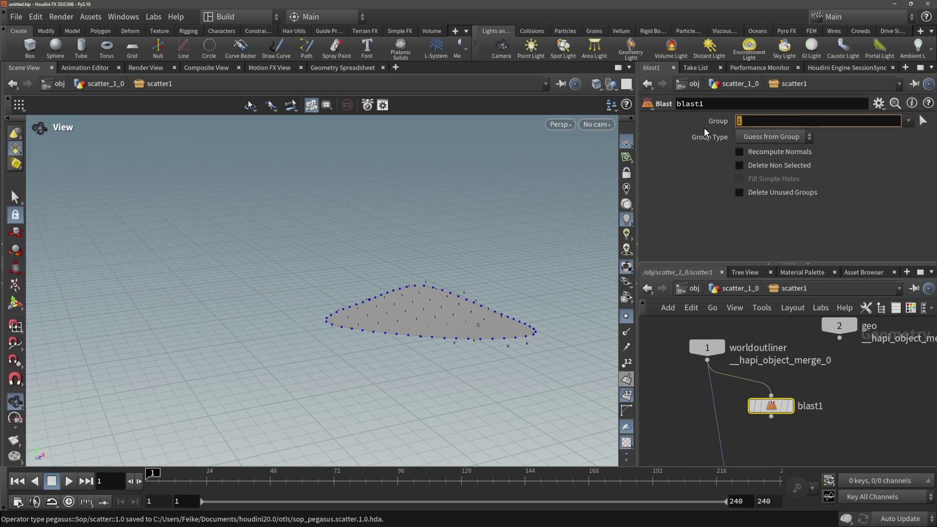
pyautogui.write('0')
pyautogui.click(823, 431)
pyautogui.click(789, 406)
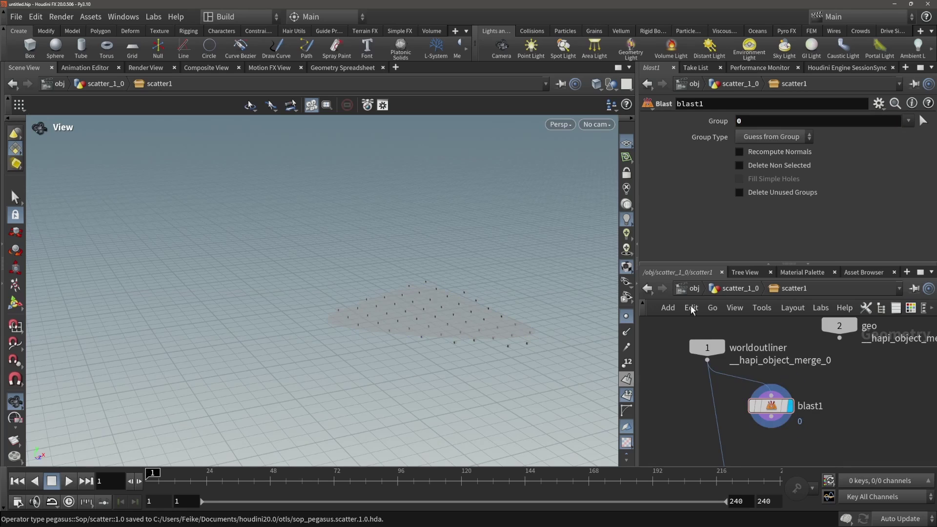
# Hide the other objects in the viewport so only the blast1 result is shown, and inspect its remaining points.
pyautogui.moveTo(446, 275); pyautogui.dragTo(458, 330)
pyautogui.moveTo(413, 308); pyautogui.dragTo(444, 256)
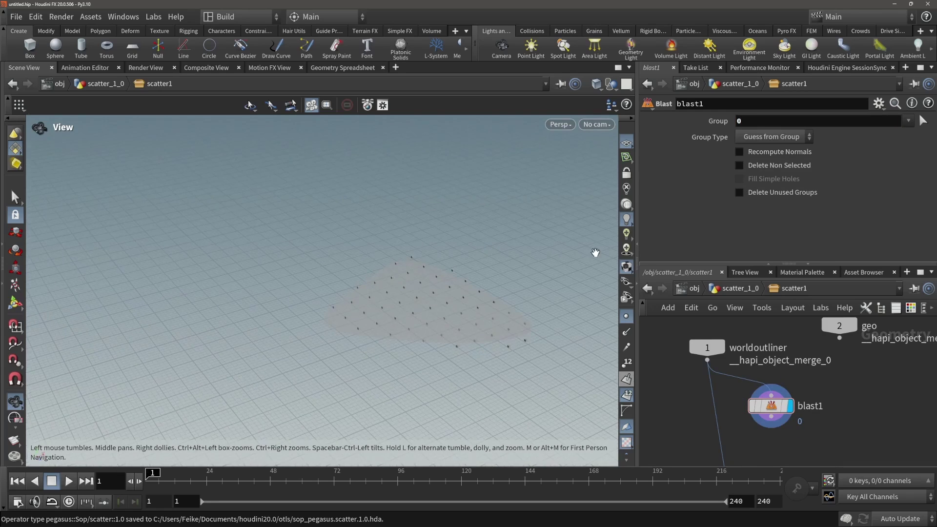
pyautogui.moveTo(509, 305); pyautogui.dragTo(556, 320, button='right')
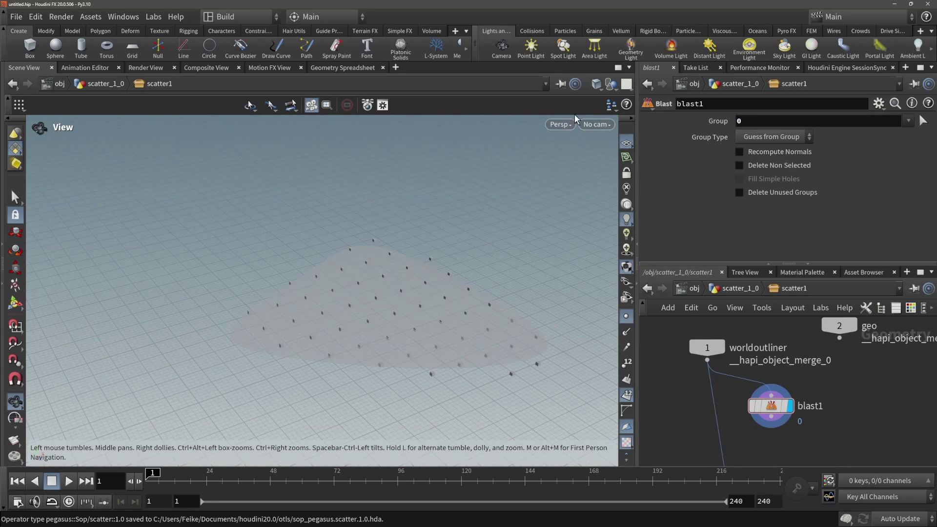
pyautogui.click(610, 84)
pyautogui.click(629, 127)
pyautogui.press('f')
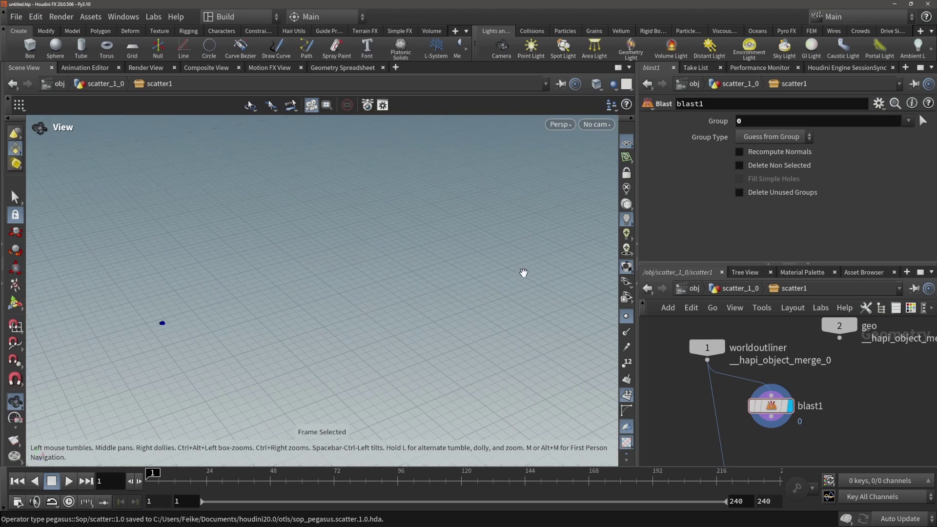
pyautogui.moveTo(177, 320); pyautogui.dragTo(506, 243, button='right')
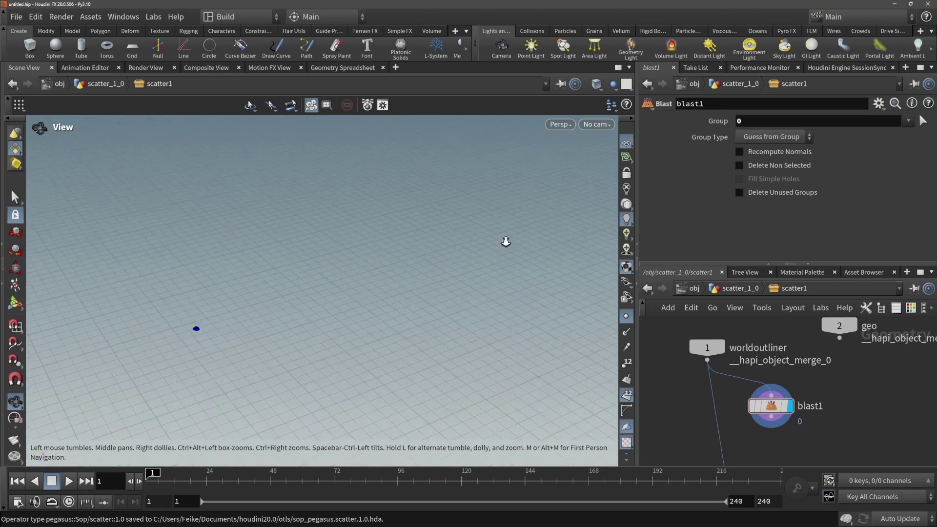
pyautogui.moveTo(332, 286); pyautogui.dragTo(374, 371, button='right')
pyautogui.moveTo(189, 265); pyautogui.dragTo(230, 268, button='right')
pyautogui.moveTo(230, 268); pyautogui.dragTo(203, 256)
# Move output0 further down so it lines up beneath the worldoutliner input.
pyautogui.scroll(-3, 227, 258)
pyautogui.scroll(-5, 798, 341)
pyautogui.scroll(5, 798, 386)
pyautogui.scroll(-4, 773, 400)
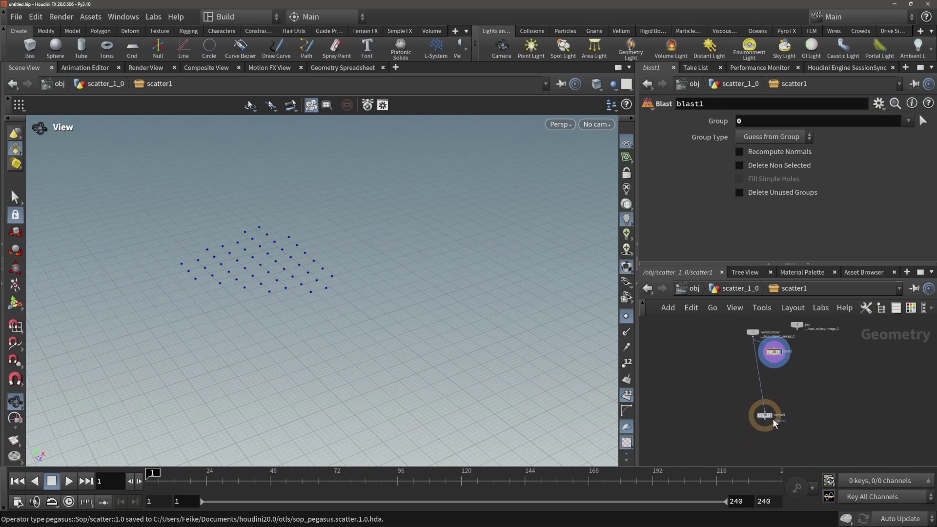
pyautogui.moveTo(764, 415)
pyautogui.moveTo(765, 418); pyautogui.dragTo(753, 433)
pyautogui.moveTo(778, 385); pyautogui.dragTo(730, 413, button='middle')
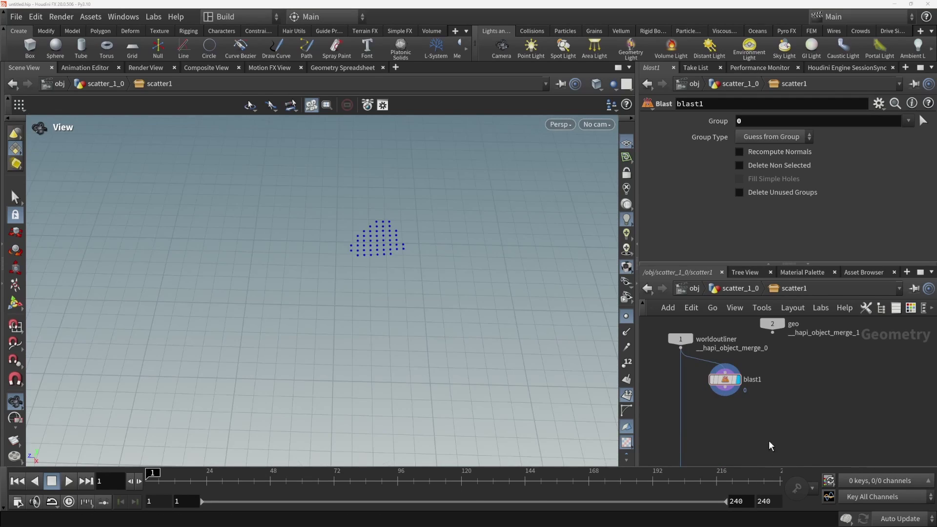
# Add an Extract Centroid node below blast1.
pyautogui.click(759, 425)
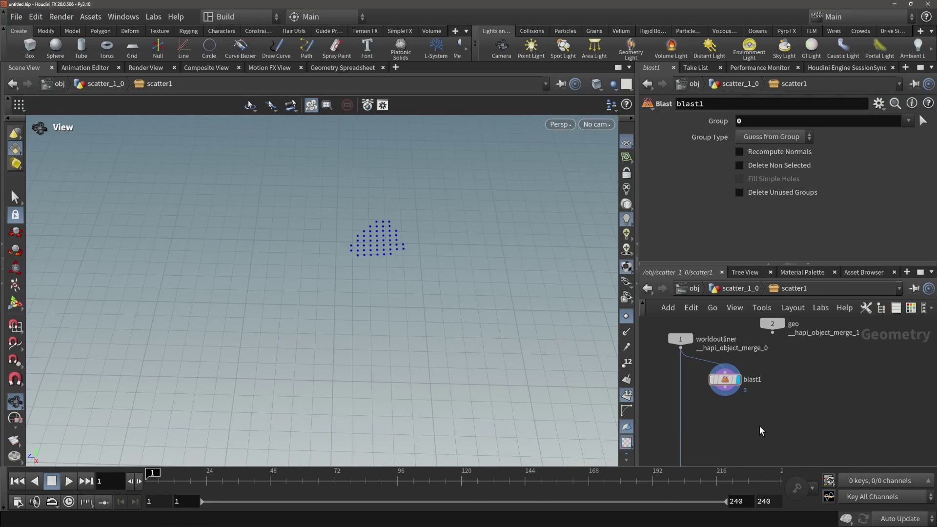
pyautogui.press('Tab')
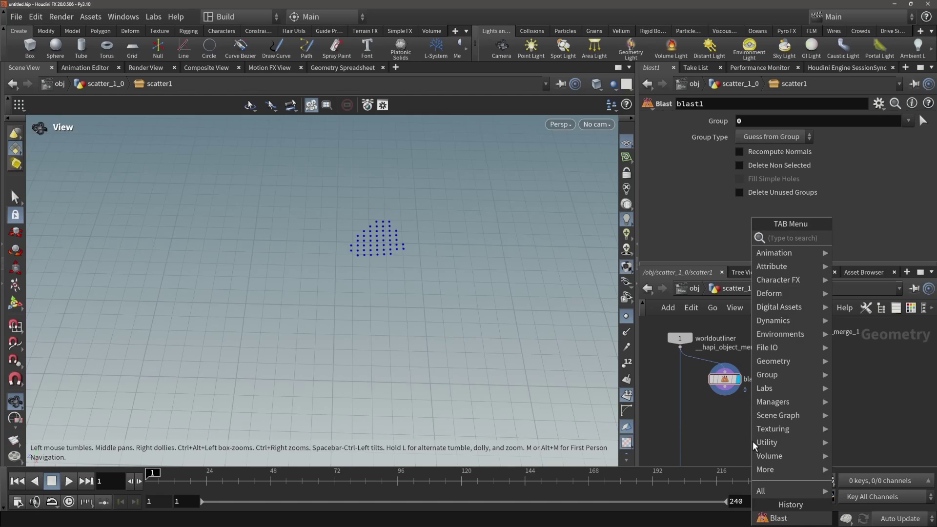
pyautogui.write('centroid')
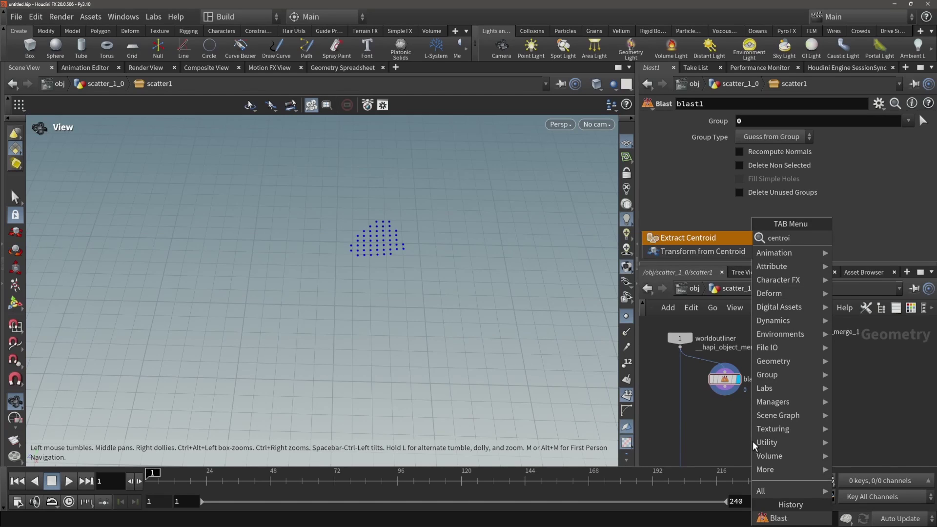
pyautogui.press('Return')
pyautogui.click(733, 441)
# Add a Connectivity node wired from blast1, with a String attribute type and Primitive connectivity type.
pyautogui.press('Tab')
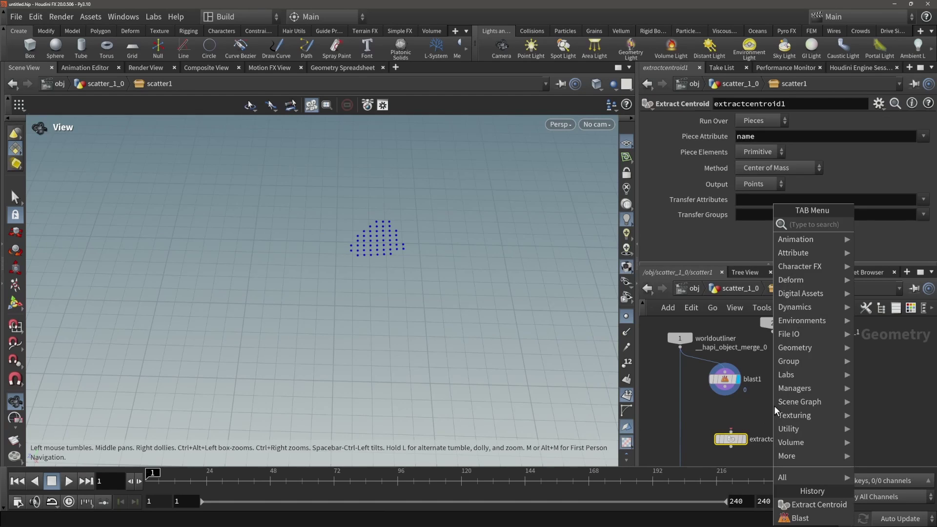
pyautogui.write('connect')
pyautogui.press('Return')
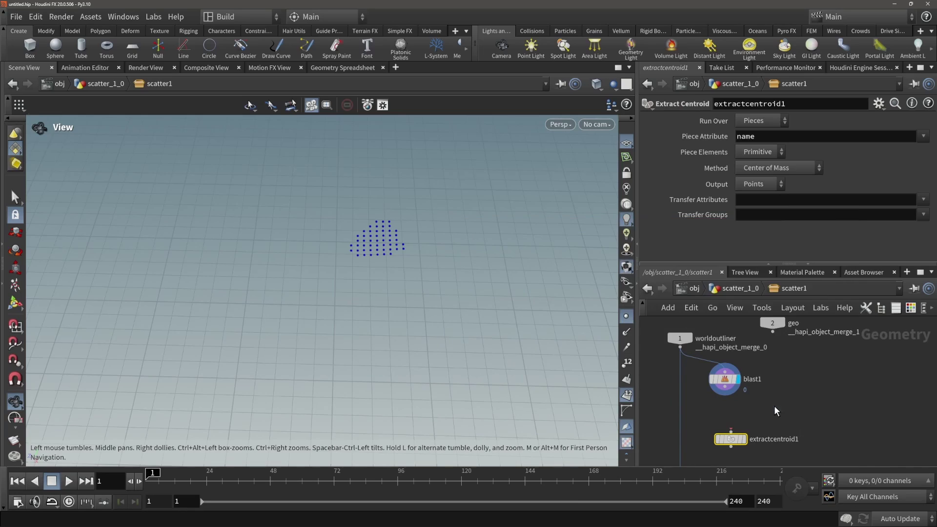
pyautogui.click(773, 405)
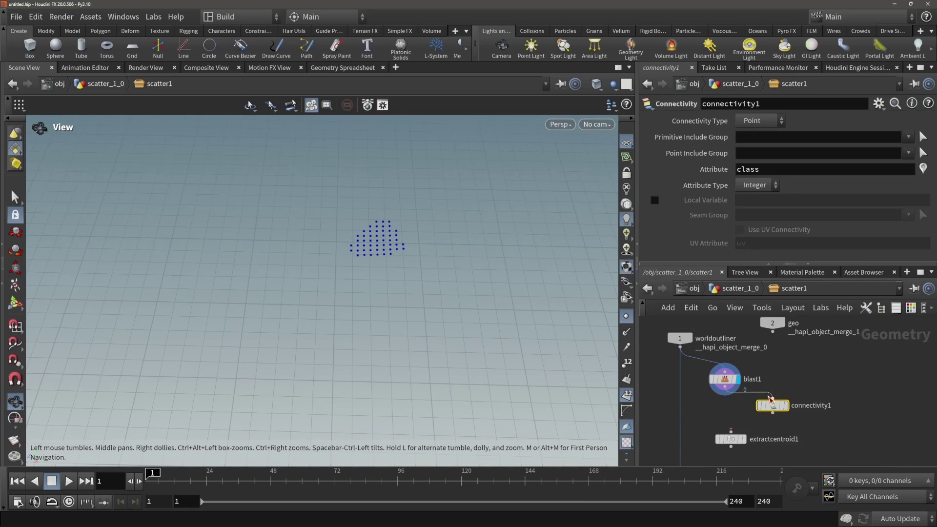
pyautogui.click(758, 185)
pyautogui.click(754, 213)
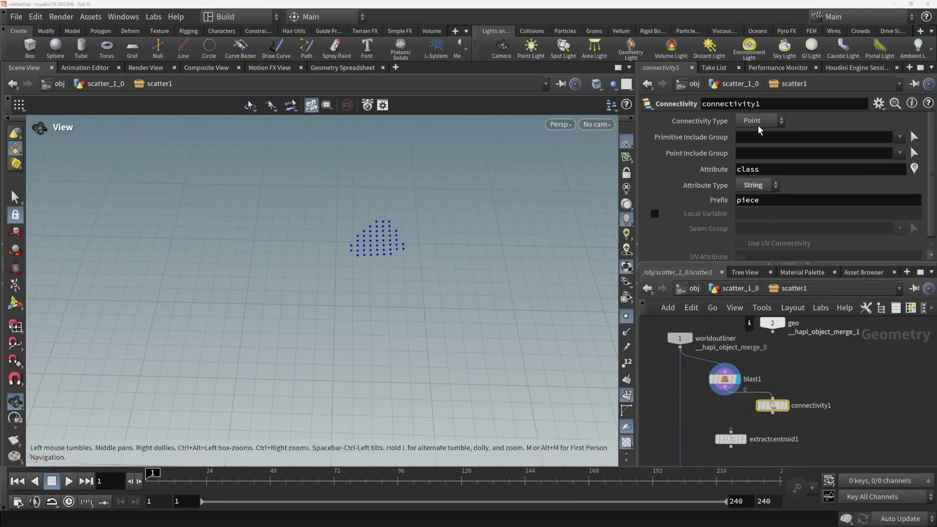
pyautogui.click(760, 120)
pyautogui.click(756, 146)
# Place extractcentroid1 beneath connectivity1, connect it, set its piece attribute to class and display the node.
pyautogui.moveTo(730, 439); pyautogui.dragTo(773, 432)
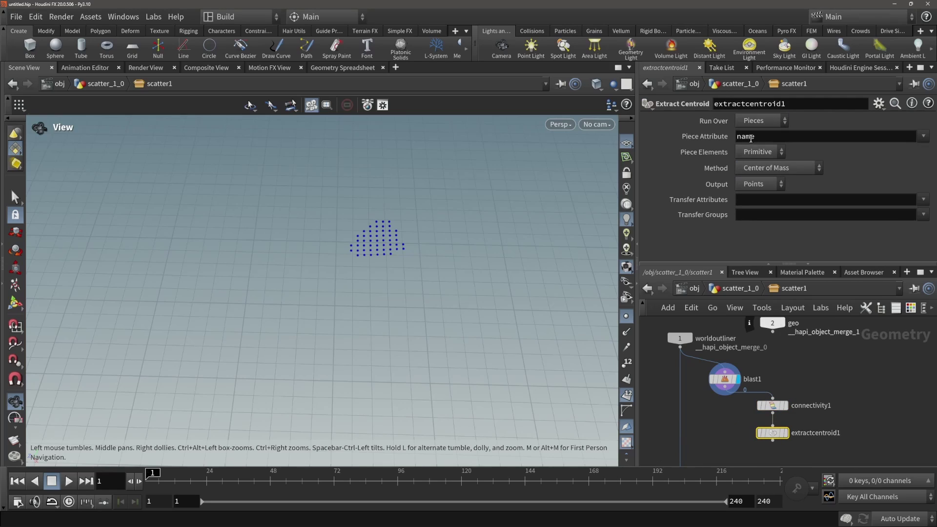
pyautogui.moveTo(768, 138); pyautogui.dragTo(677, 140)
pyautogui.write('class')
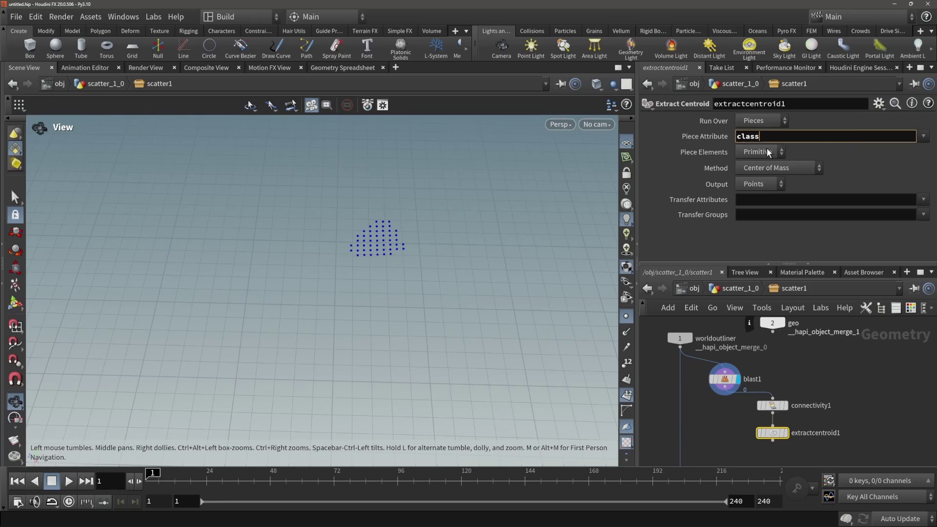
pyautogui.click(784, 433)
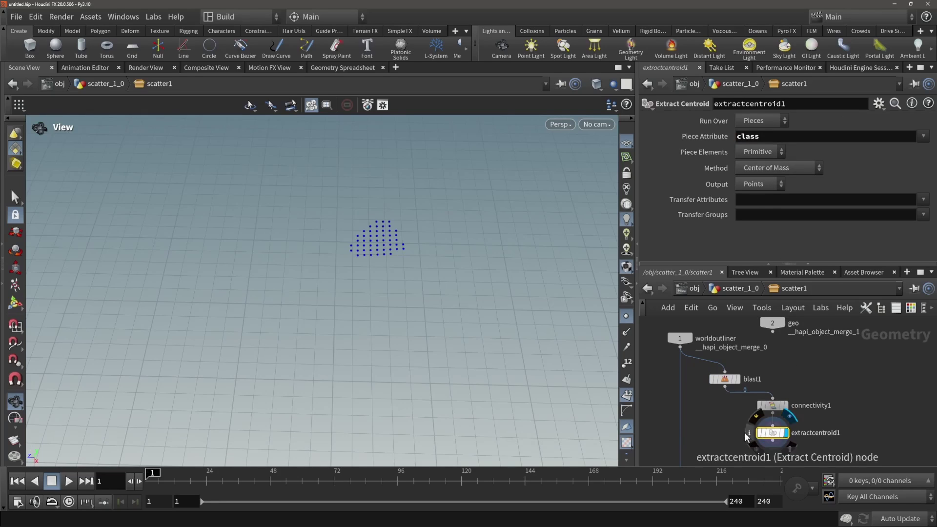
# Check extractcentroid1's geometry information and inspect its points in the viewport.
pyautogui.moveTo(750, 438); pyautogui.dragTo(751, 371, button='middle')
pyautogui.middleClick(777, 370)
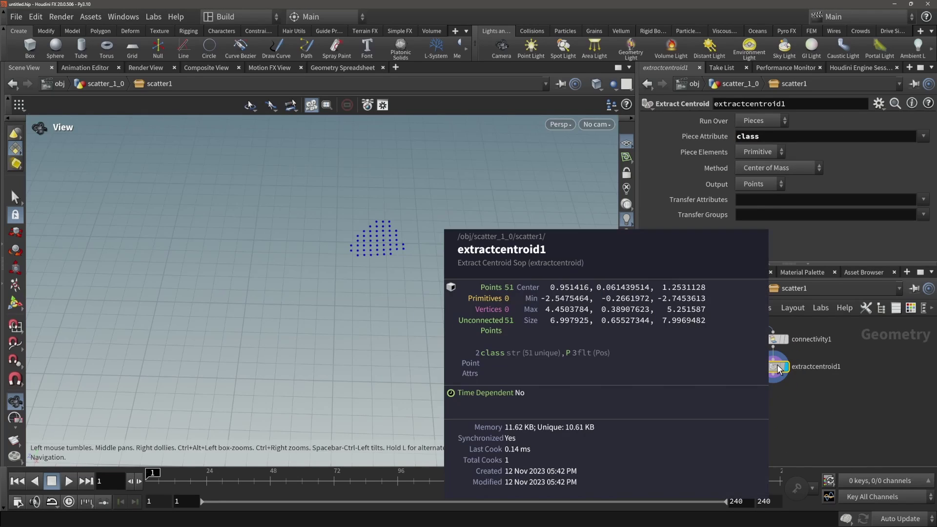
pyautogui.moveTo(397, 220); pyautogui.dragTo(376, 226)
pyautogui.moveTo(376, 226); pyautogui.dragTo(702, 215, button='right')
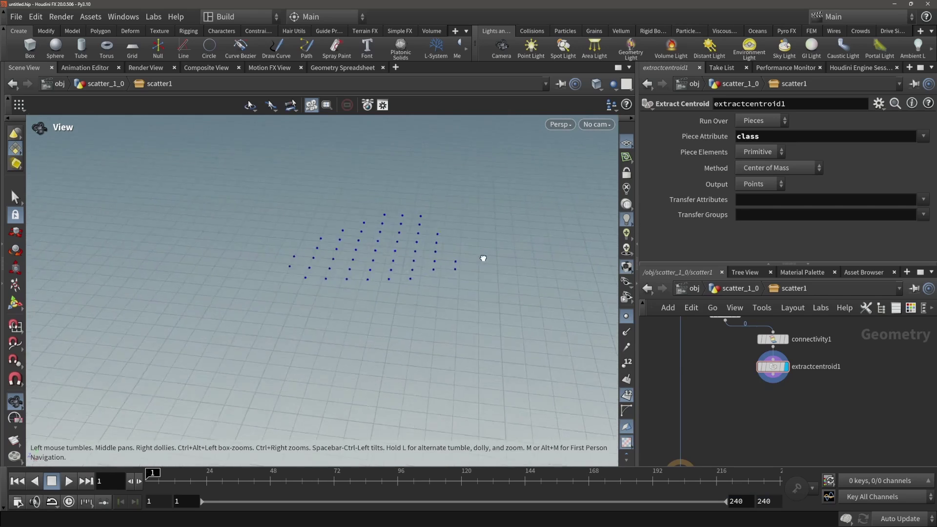
pyautogui.moveTo(483, 257); pyautogui.dragTo(519, 267, button='middle')
# Add a Transform node after extractcentroid1 and display it.
pyautogui.press('Tab')
pyautogui.write('tra')
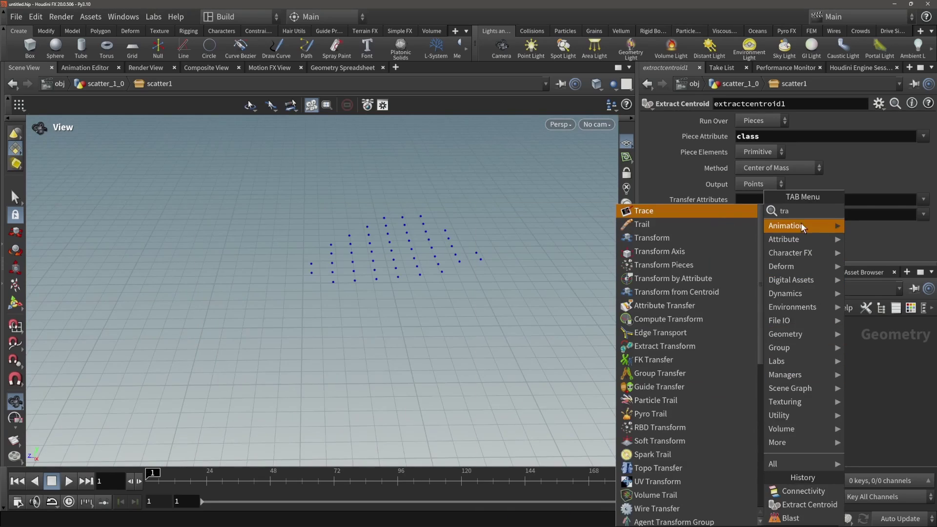
pyautogui.click(683, 233)
pyautogui.click(771, 402)
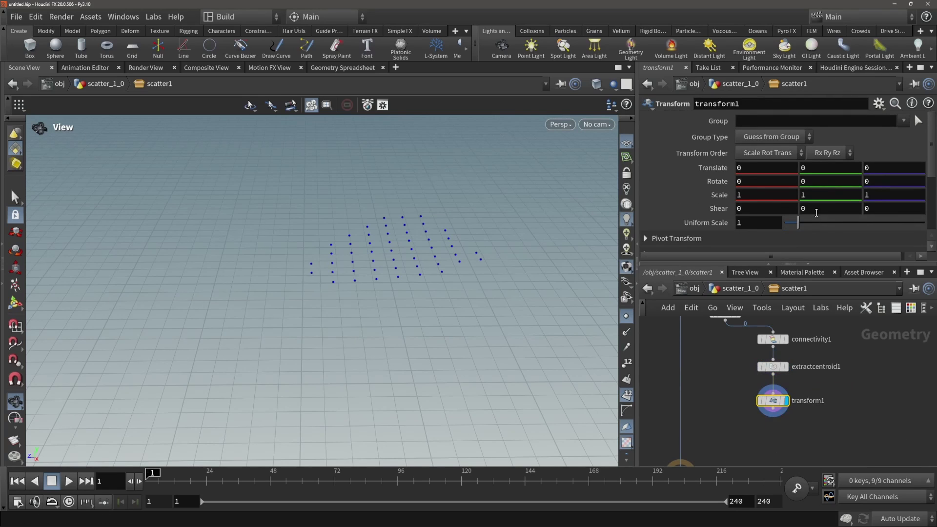
# Set transform1's Y scale to 0 to flatten the points.
pyautogui.moveTo(823, 195); pyautogui.dragTo(770, 201)
pyautogui.write('0')
pyautogui.click(874, 392)
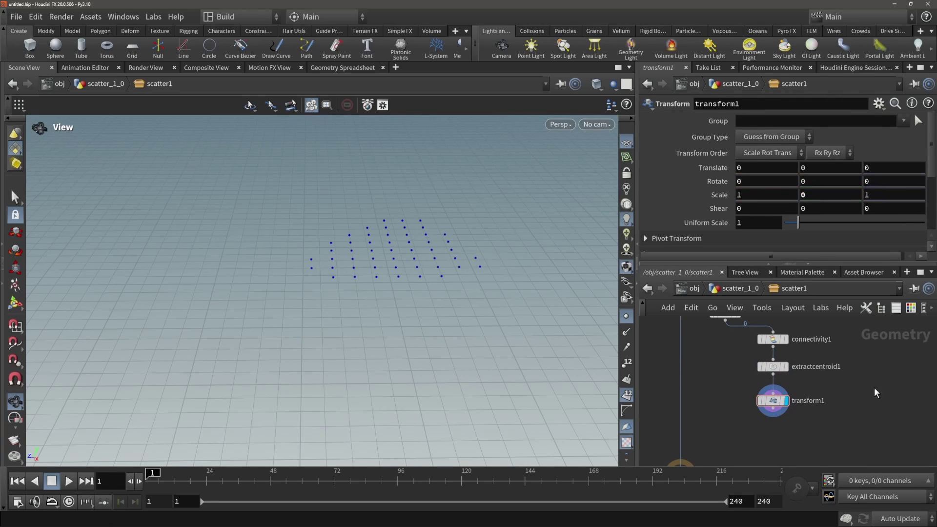
pyautogui.moveTo(455, 217)
pyautogui.mouseDown()
pyautogui.moveTo(456, 271)
pyautogui.moveTo(445, 189)
pyautogui.moveTo(445, 212)
pyautogui.mouseUp()
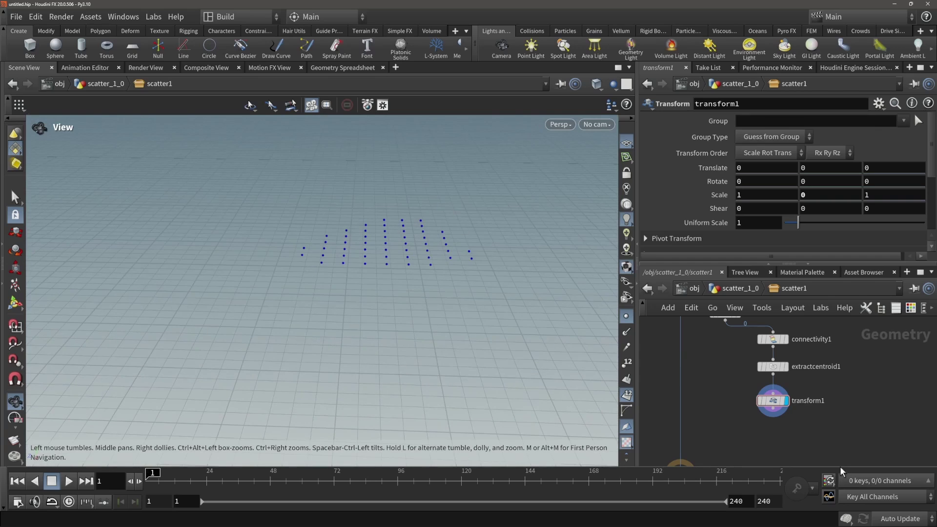
# Add a Connect Adjacent Pieces node beneath transform1, wire it to transform1's output and display it.
pyautogui.moveTo(776, 401); pyautogui.dragTo(776, 394)
pyautogui.moveTo(738, 402); pyautogui.dragTo(718, 360, button='middle')
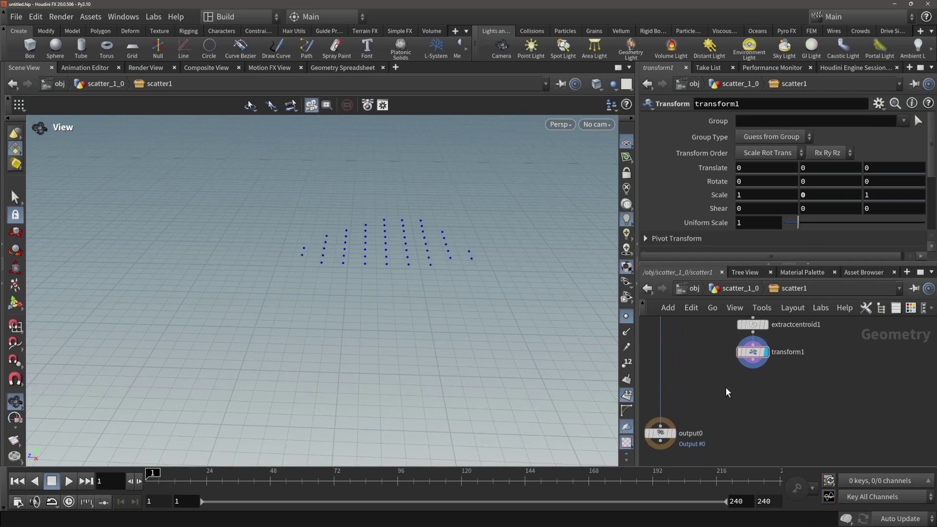
pyautogui.press('Tab')
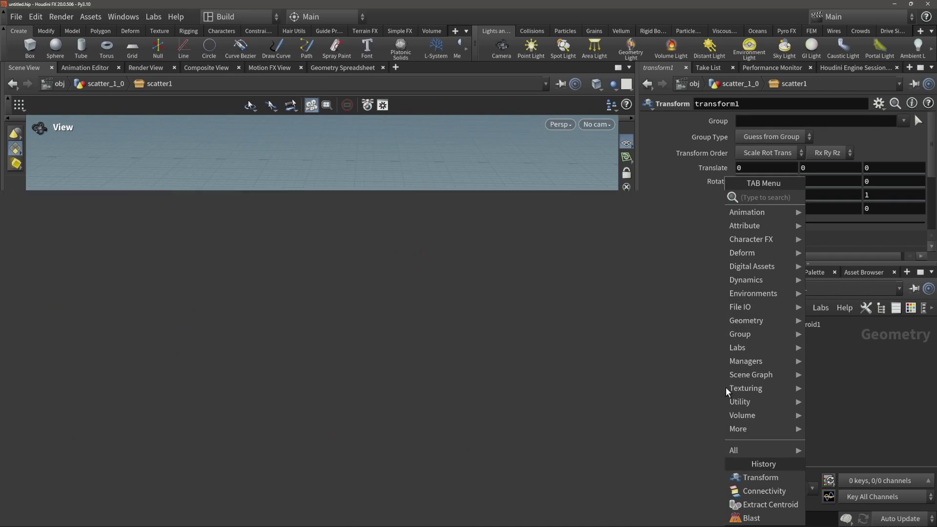
pyautogui.write('connectad')
pyautogui.press('Return')
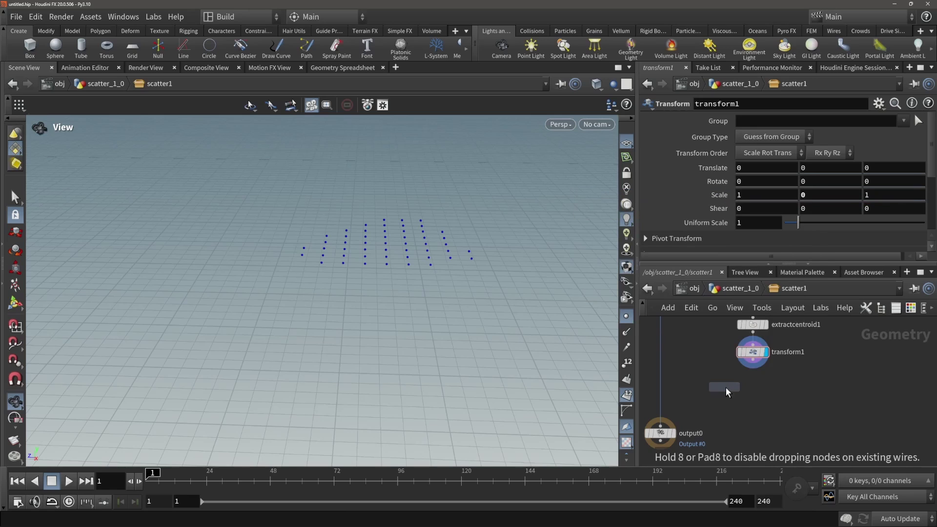
pyautogui.click(770, 396)
pyautogui.click(753, 360)
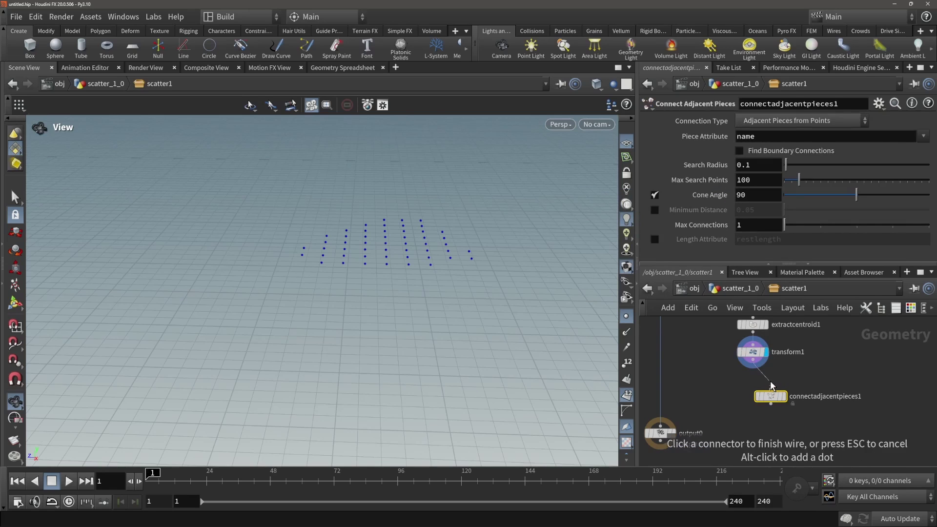
pyautogui.click(771, 388)
pyautogui.moveTo(771, 395); pyautogui.dragTo(753, 383)
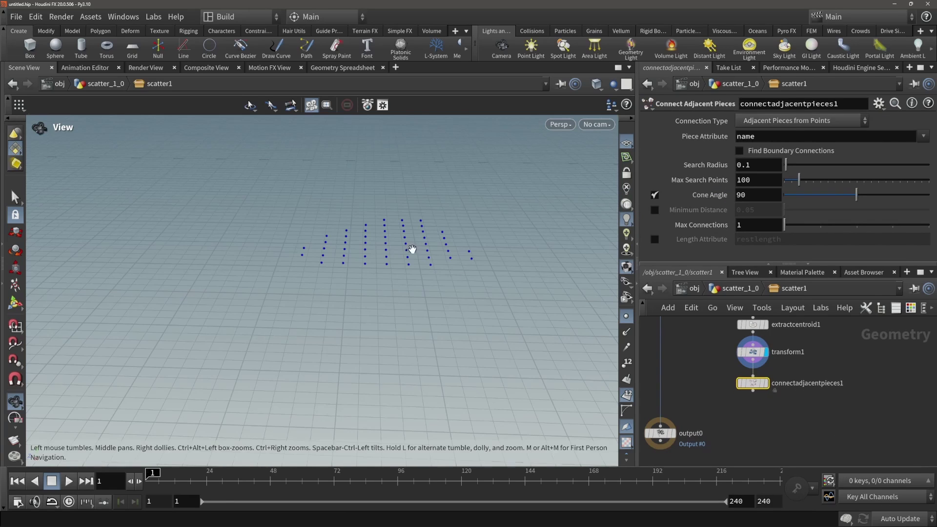
pyautogui.moveTo(412, 249); pyautogui.dragTo(409, 280)
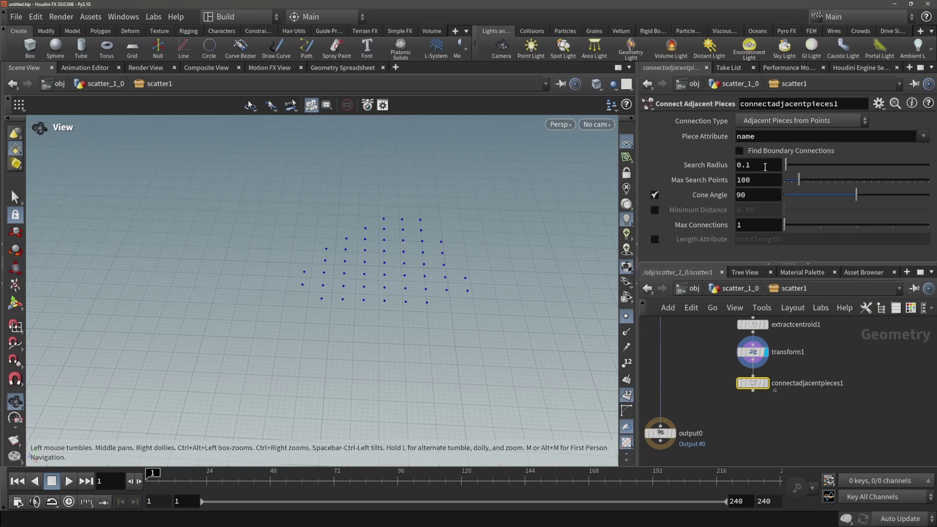
pyautogui.click(766, 383)
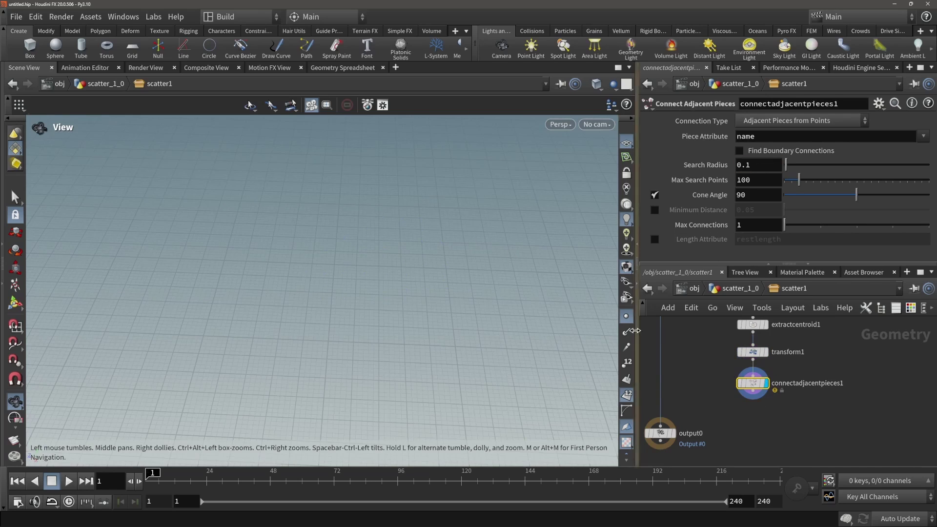
# Set connectadjacentpieces1's connection type to Adjacent Points and its search radius to 0.68.
pyautogui.click(781, 121)
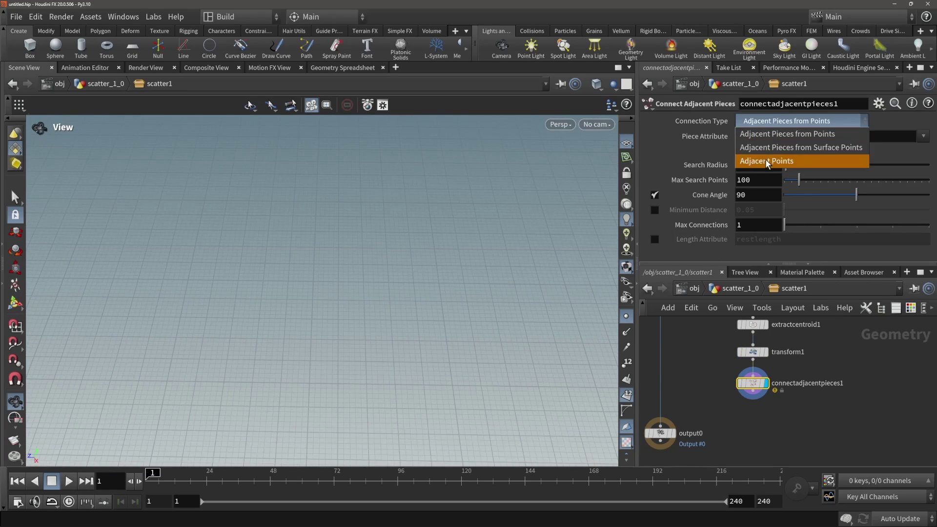
pyautogui.click(771, 148)
pyautogui.moveTo(764, 152); pyautogui.dragTo(746, 155)
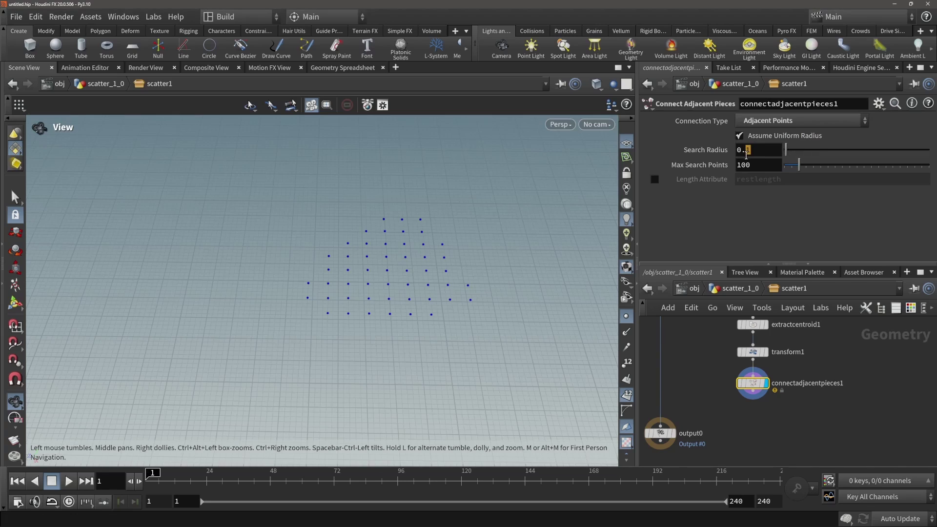
pyautogui.press('Return')
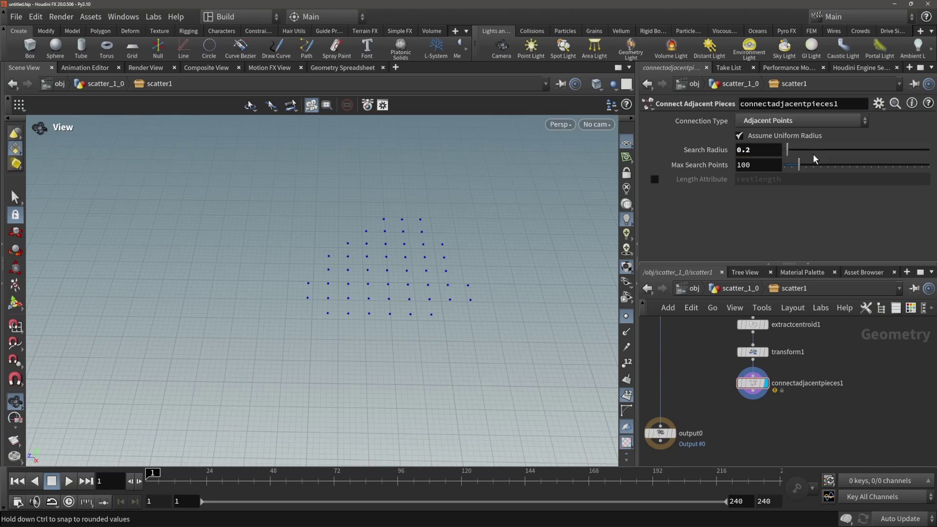
pyautogui.press('Return')
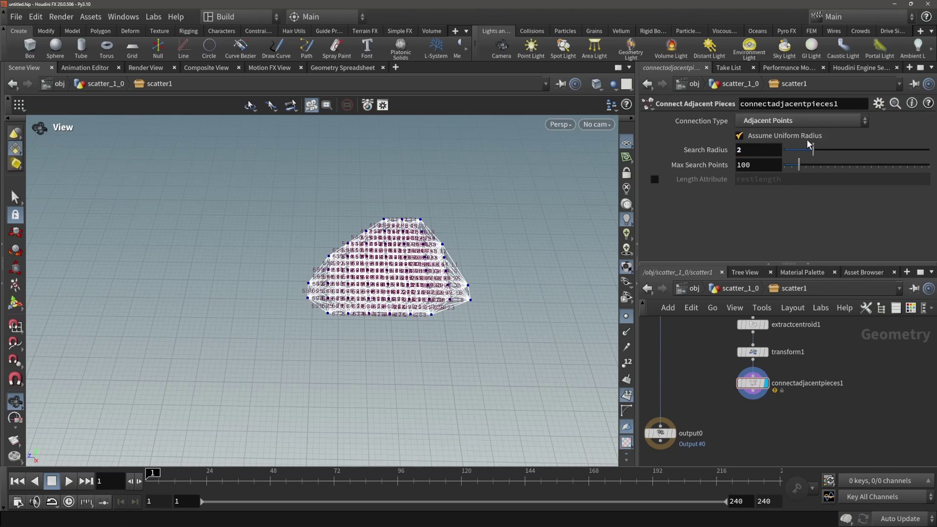
pyautogui.moveTo(809, 144); pyautogui.dragTo(790, 145)
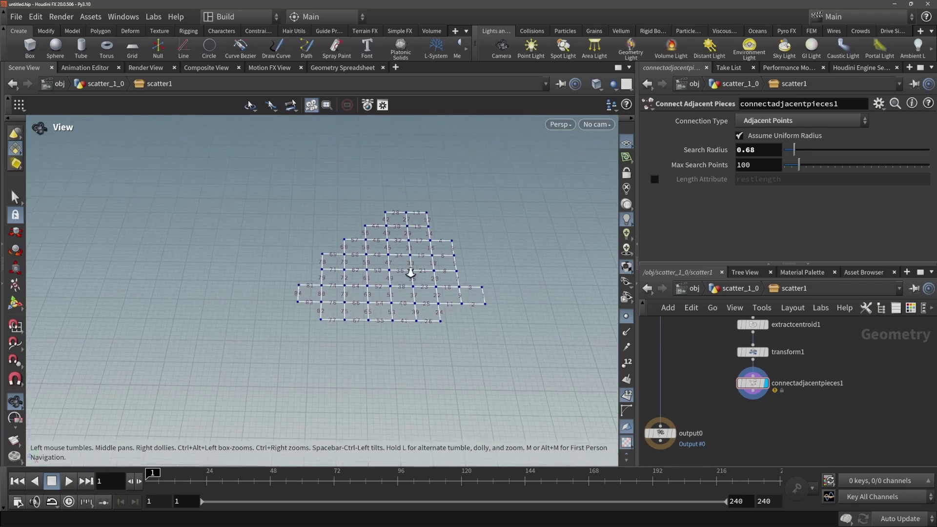
pyautogui.moveTo(411, 272); pyautogui.dragTo(581, 251, button='right')
pyautogui.moveTo(435, 296); pyautogui.dragTo(414, 253, button='middle')
pyautogui.moveTo(415, 254); pyautogui.dragTo(405, 328)
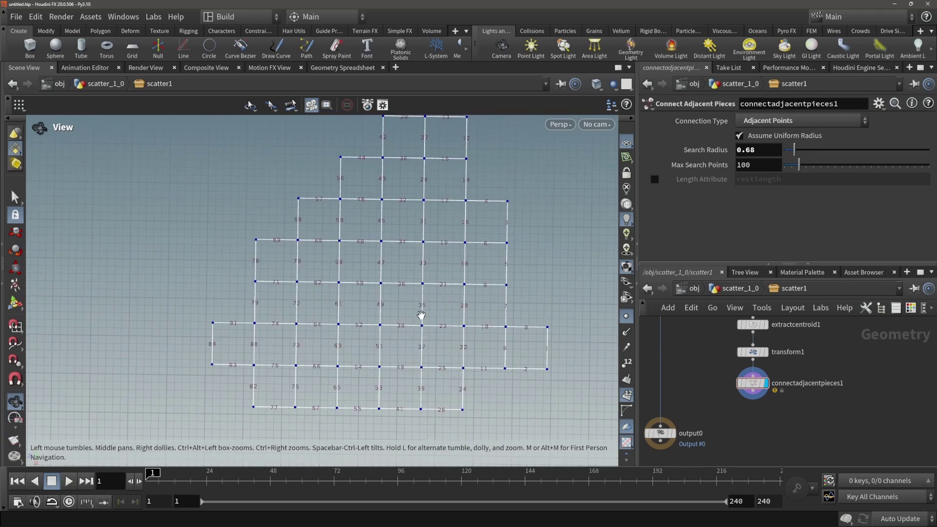
pyautogui.moveTo(421, 315); pyautogui.dragTo(407, 258, button='middle')
pyautogui.press('Tab')
pyautogui.write('terr')
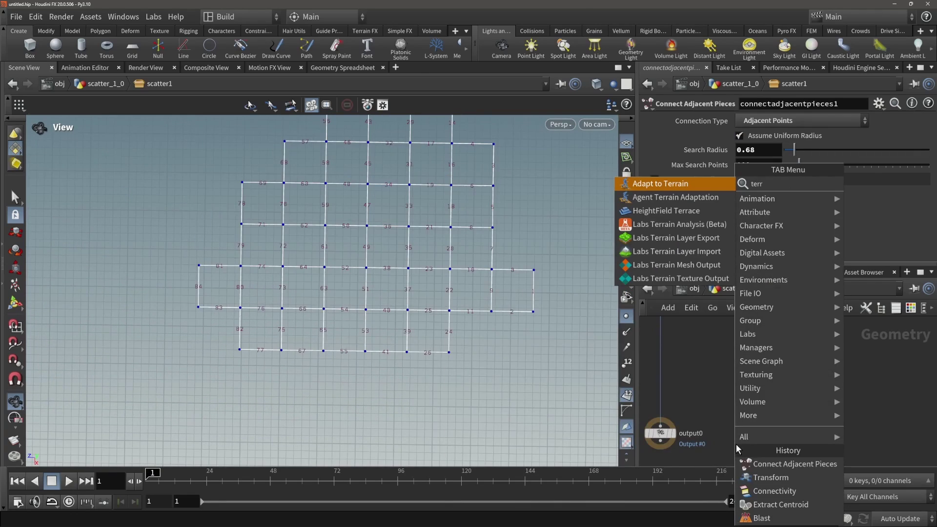
pyautogui.press('BackSpace')
pyautogui.press('BackSpace')
pyautogui.write('tra')
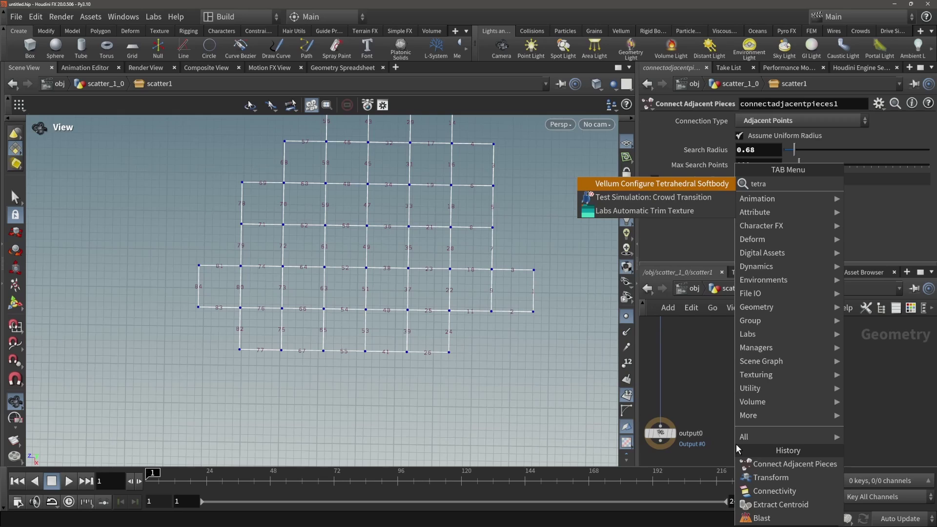
pyautogui.press('BackSpace')
pyautogui.press('BackSpace')
pyautogui.press('BackSpace')
pyautogui.write('trahed')
pyautogui.press('BackSpace')
pyautogui.press('BackSpace')
pyautogui.press('BackSpace')
pyautogui.press('BackSpace')
pyautogui.press('BackSpace')
pyautogui.press('BackSpace')
pyautogui.press('BackSpace')
pyautogui.press('BackSpace')
pyautogui.press('Escape')
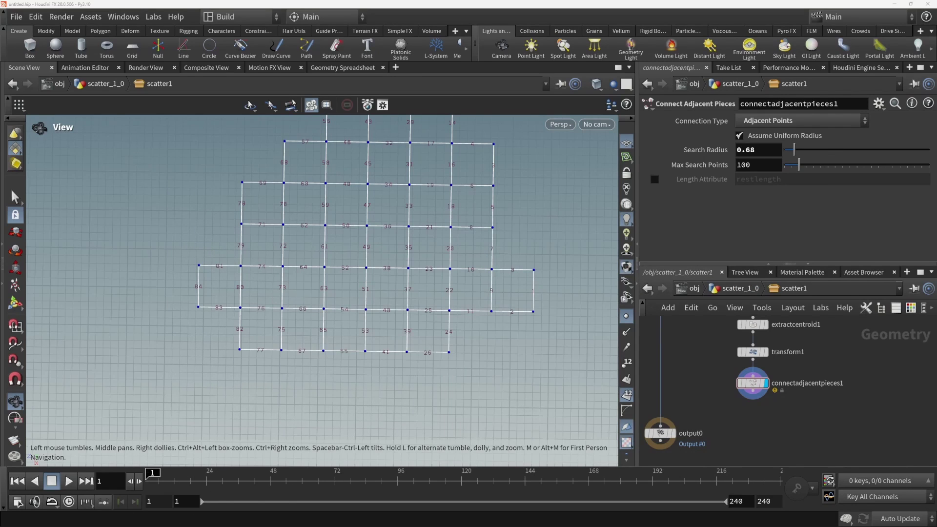
# Add a Triangulate 2D node beneath connectadjacentpieces1, connect it and display the triangulated mesh.
pyautogui.press('Tab')
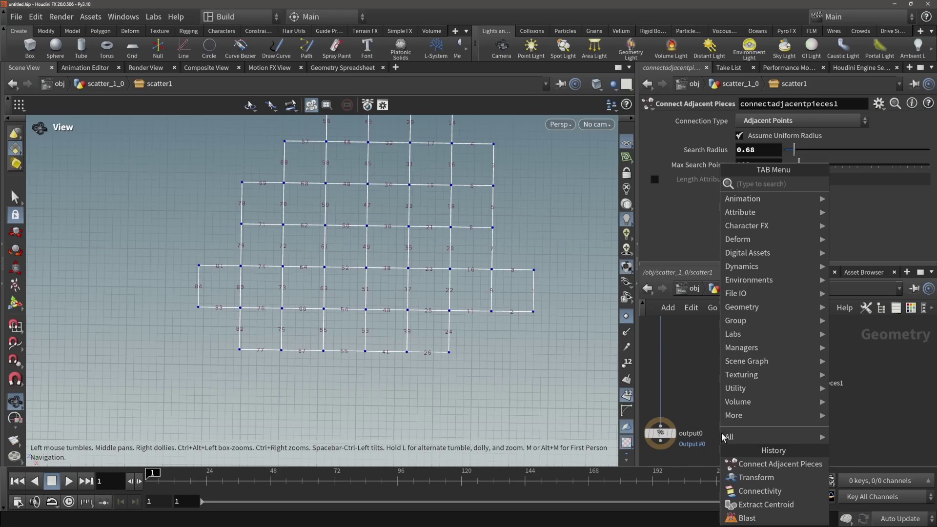
pyautogui.write('tria')
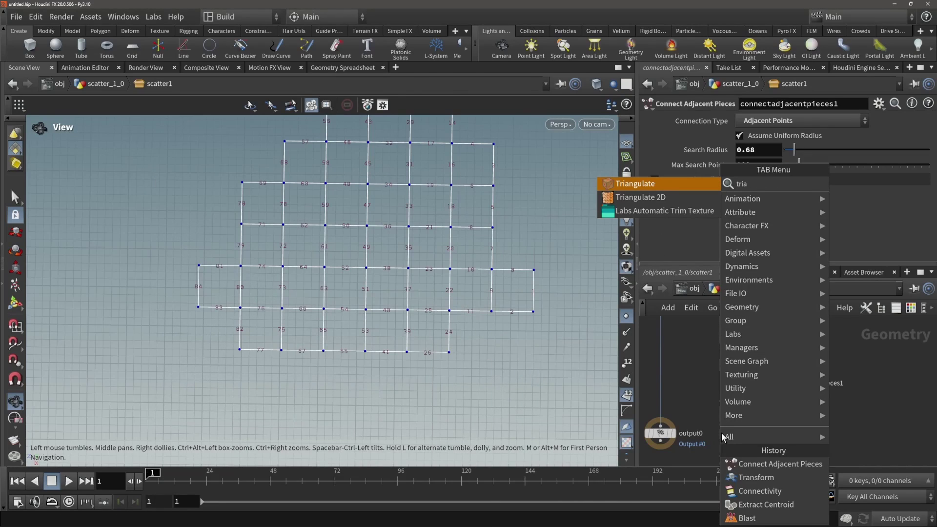
pyautogui.click(657, 200)
pyautogui.click(752, 423)
pyautogui.moveTo(755, 394); pyautogui.dragTo(752, 417)
pyautogui.scroll(-5, 332, 287)
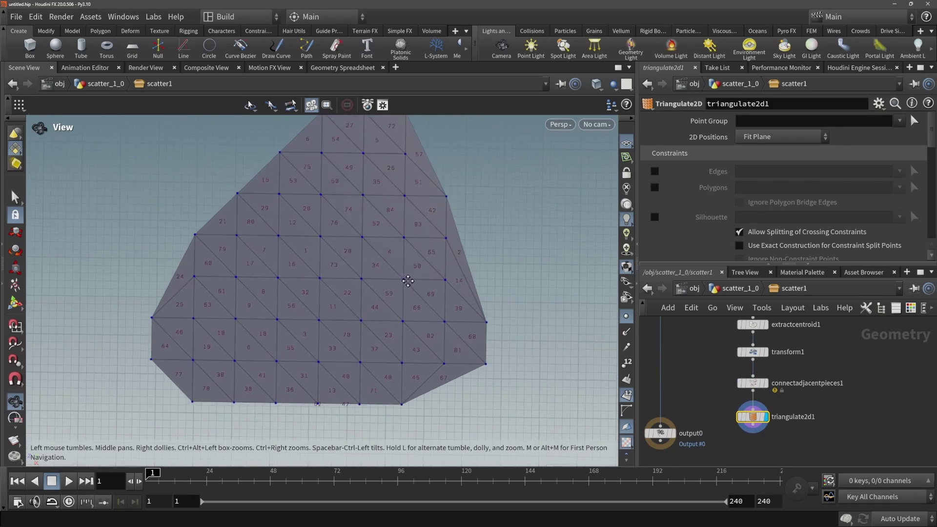
# Add an Attribute Copy node to the network below triangulate2d1, near output0.
pyautogui.scroll(-3, 732, 420)
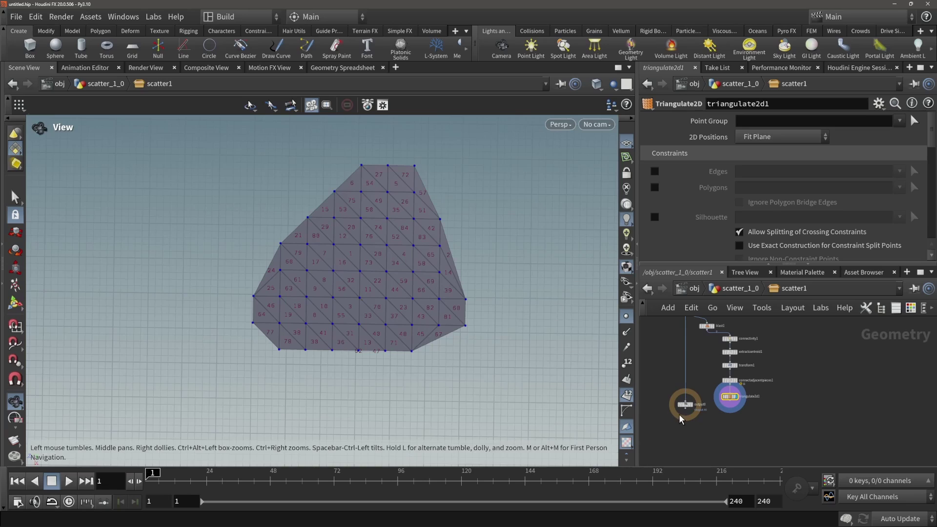
pyautogui.press('Tab')
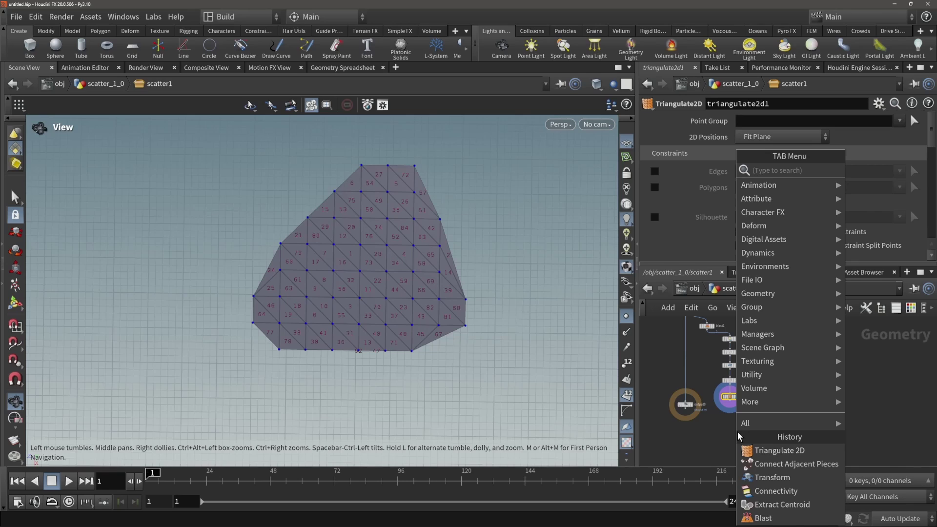
pyautogui.press('Escape')
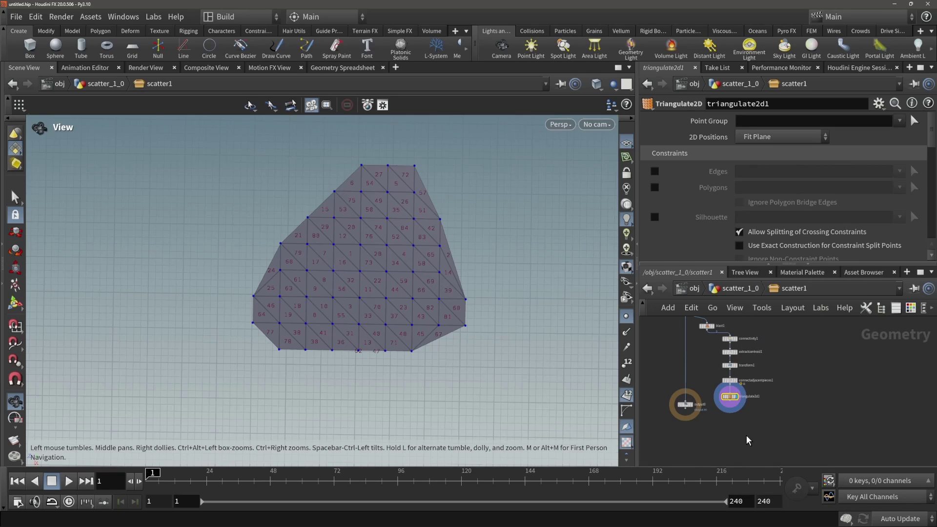
pyautogui.press('Tab')
pyautogui.write('attribute')
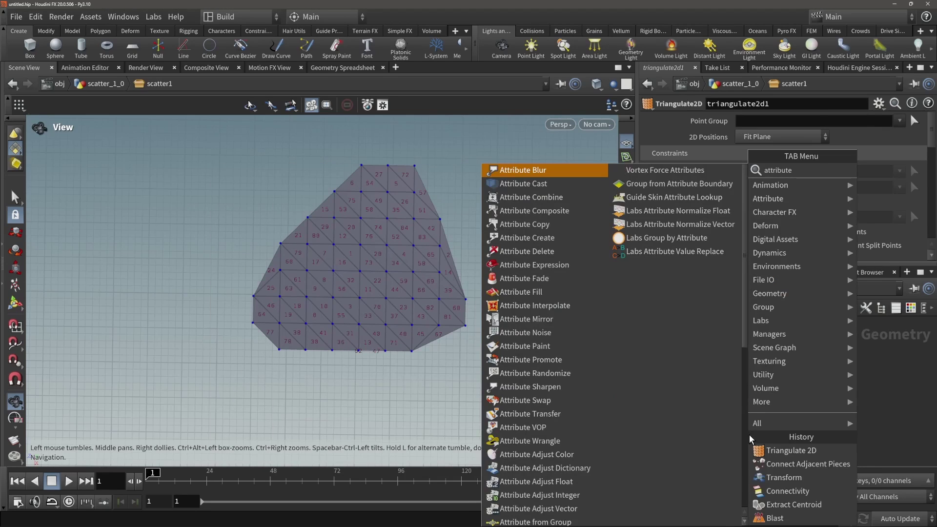
pyautogui.press('BackSpace')
pyautogui.write('cop')
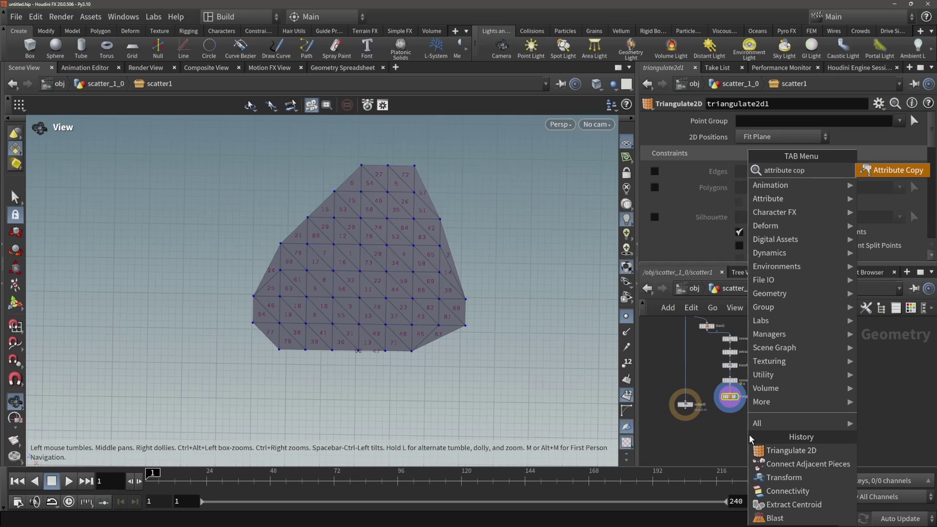
pyautogui.press('Return')
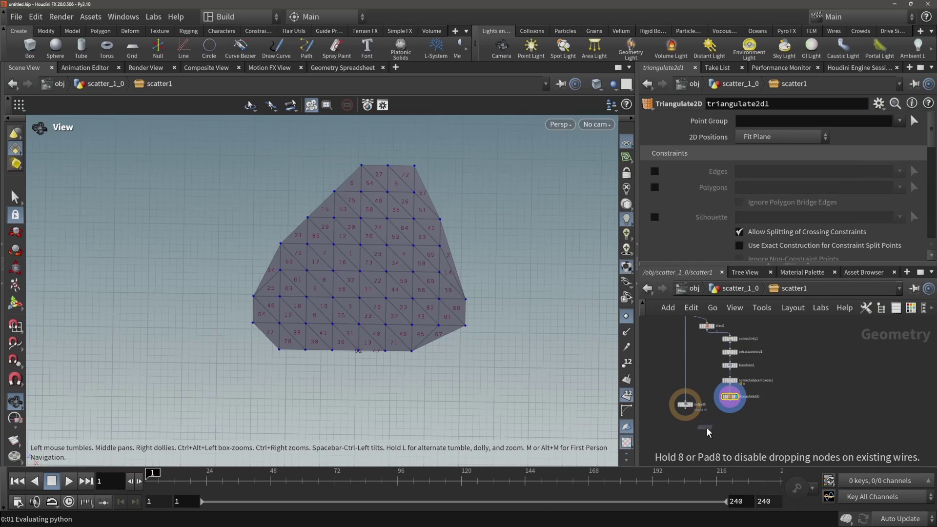
pyautogui.click(703, 421)
# Wire triangulate2d1 into attribcopy1's first input and the worldoutliner object merge into its second input.
pyautogui.moveTo(700, 363); pyautogui.dragTo(662, 346, button='middle')
pyautogui.click(686, 373)
pyautogui.click(692, 394)
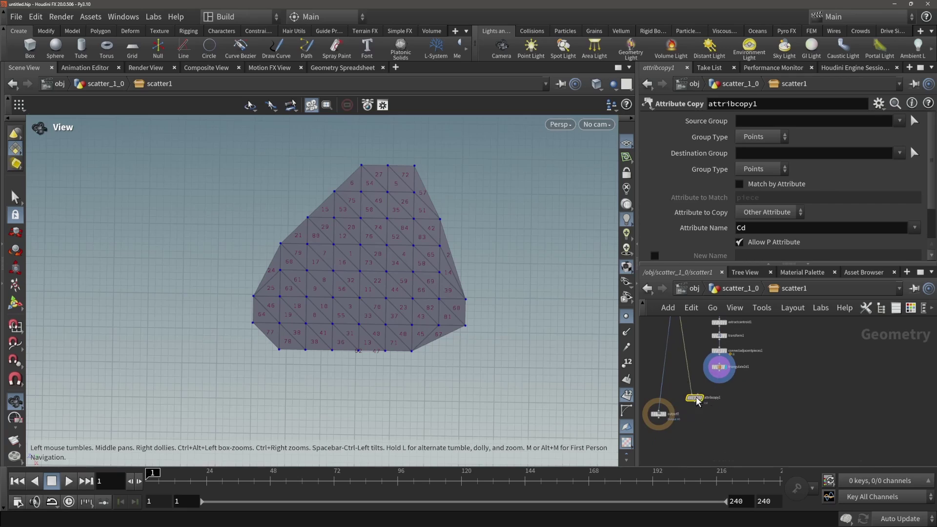
pyautogui.moveTo(698, 397); pyautogui.dragTo(692, 391)
pyautogui.click(719, 373)
pyautogui.click(692, 389)
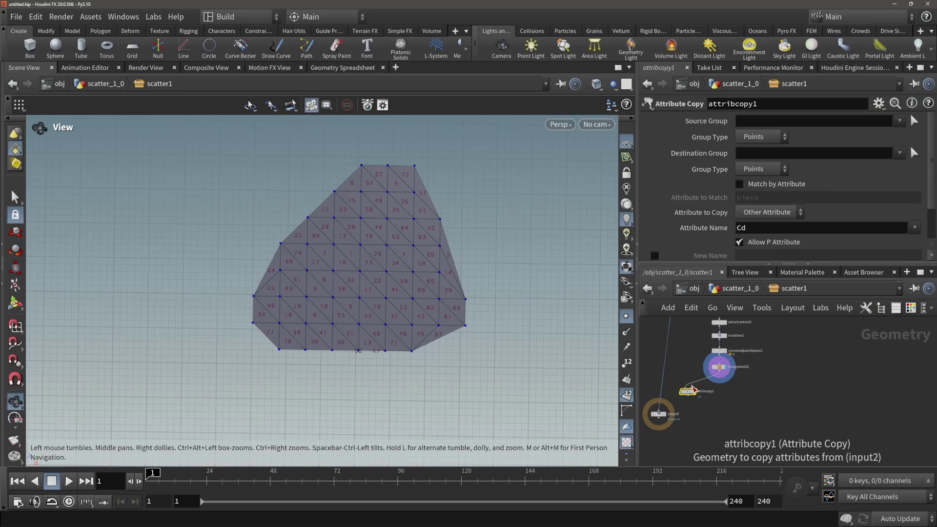
pyautogui.click(691, 389)
pyautogui.moveTo(690, 362); pyautogui.dragTo(707, 345, button='middle')
pyautogui.click(700, 366)
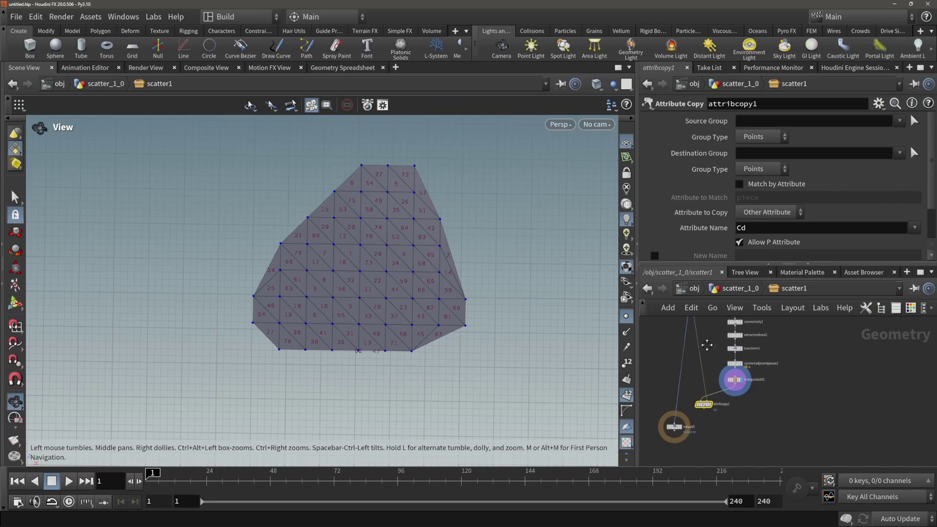
# Display attribcopy1 and set the name of the attribute it copies to P.
pyautogui.moveTo(754, 404); pyautogui.dragTo(726, 372)
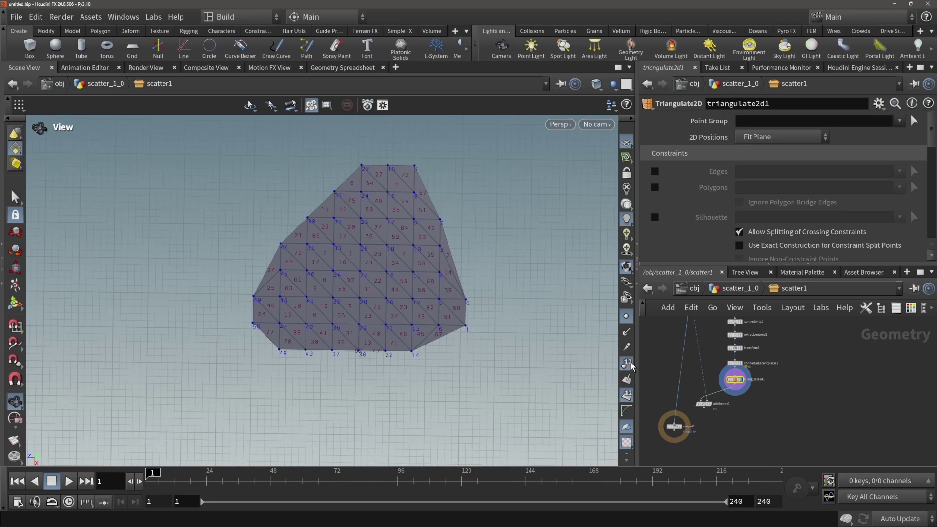
pyautogui.scroll(2, 718, 413)
pyautogui.click(696, 399)
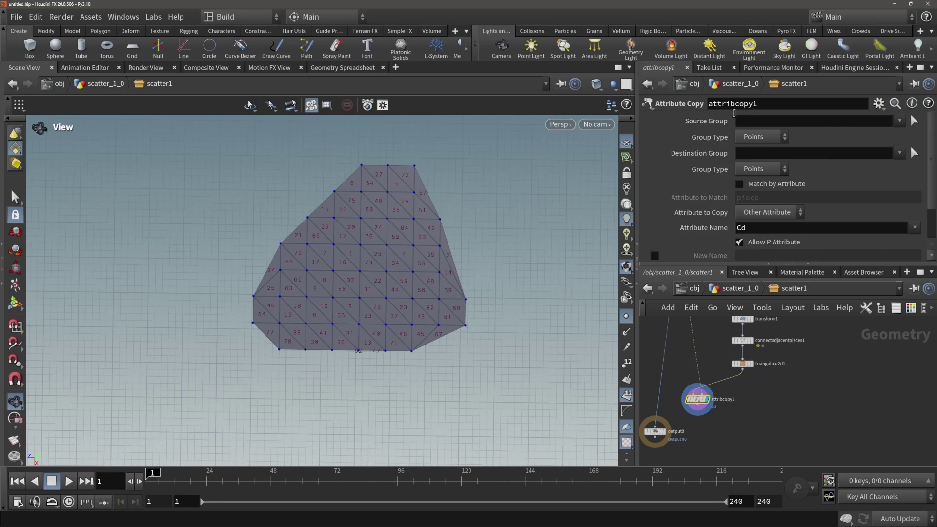
pyautogui.moveTo(747, 228); pyautogui.dragTo(675, 227)
pyautogui.write('P')
pyautogui.press('Return')
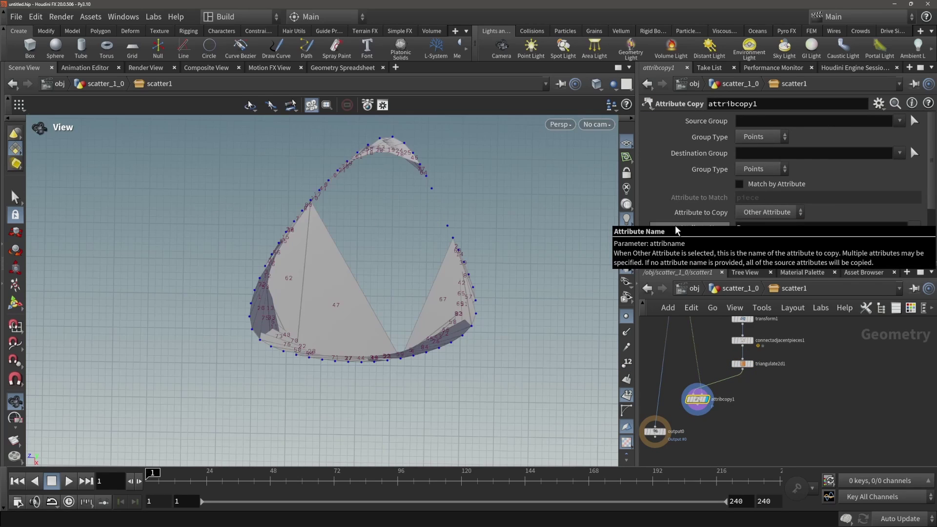
pyautogui.moveTo(420, 161); pyautogui.dragTo(372, 321)
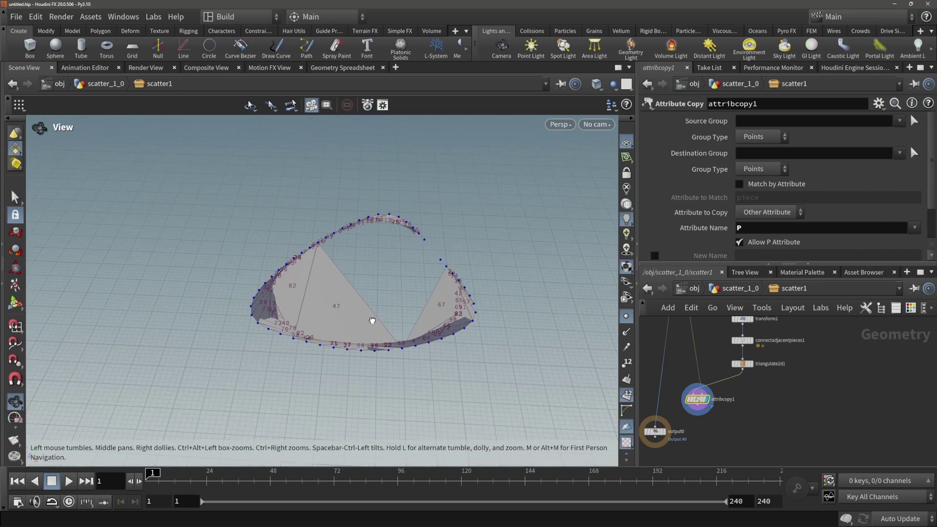
# Display triangulate2d1 with point numbers turned on and examine the point order of its mesh.
pyautogui.click(751, 364)
pyautogui.click(743, 363)
pyautogui.moveTo(510, 285); pyautogui.dragTo(602, 305, button='right')
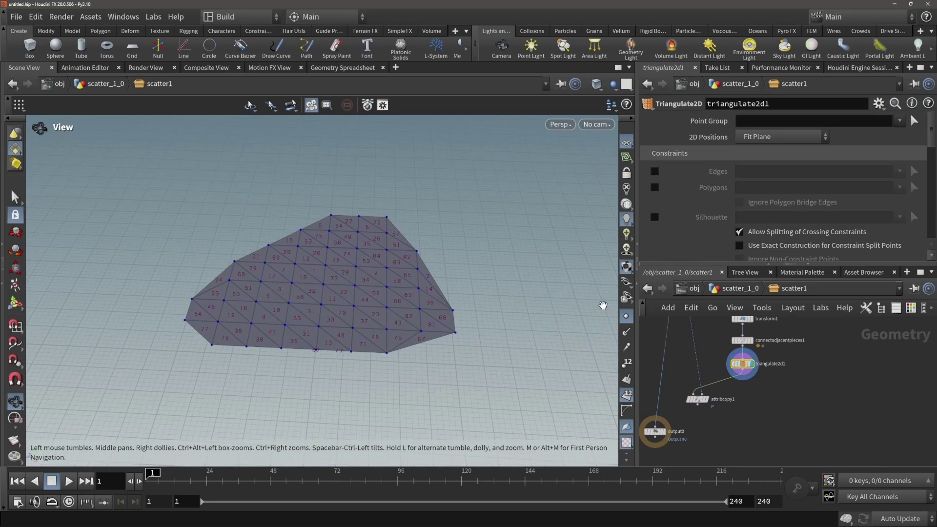
pyautogui.click(626, 363)
pyautogui.moveTo(376, 313); pyautogui.dragTo(362, 356)
pyautogui.moveTo(370, 355); pyautogui.dragTo(633, 362, button='right')
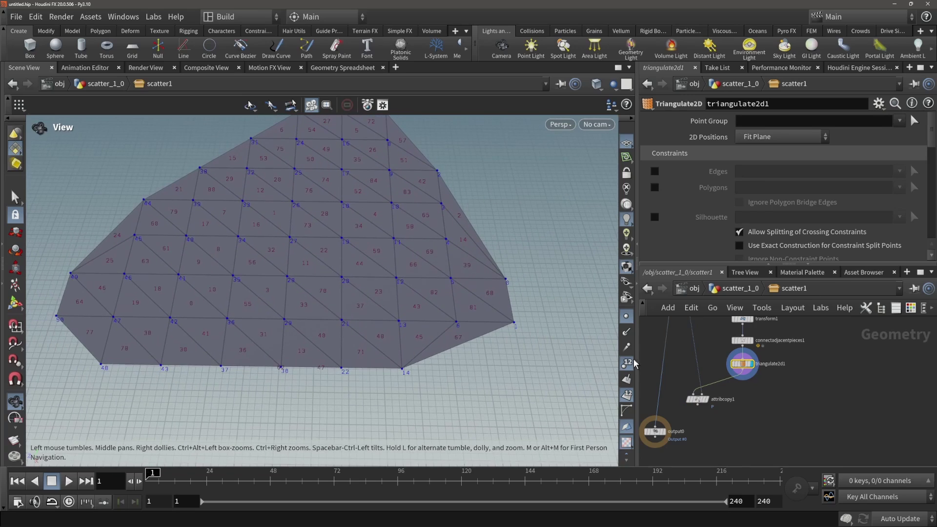
# Overlay blast1's cubes as a template on the triangulated mesh to compare their positions.
pyautogui.scroll(-5, 719, 396)
pyautogui.scroll(5, 717, 355)
pyautogui.moveTo(712, 350); pyautogui.dragTo(736, 364, button='middle')
pyautogui.click(739, 368)
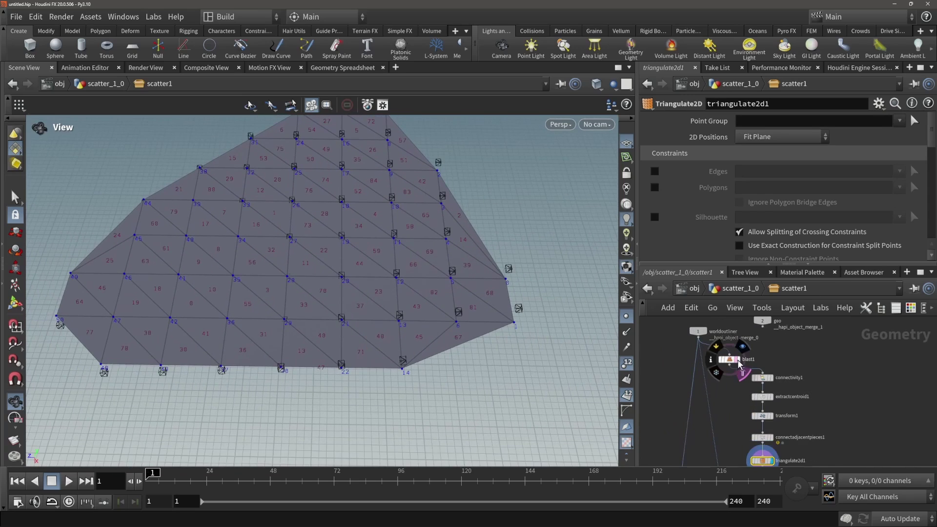
# Display extractcentroid1 and move it together with connectivity1 aside from the column of nodes that follows.
pyautogui.moveTo(723, 438); pyautogui.dragTo(723, 412, button='middle')
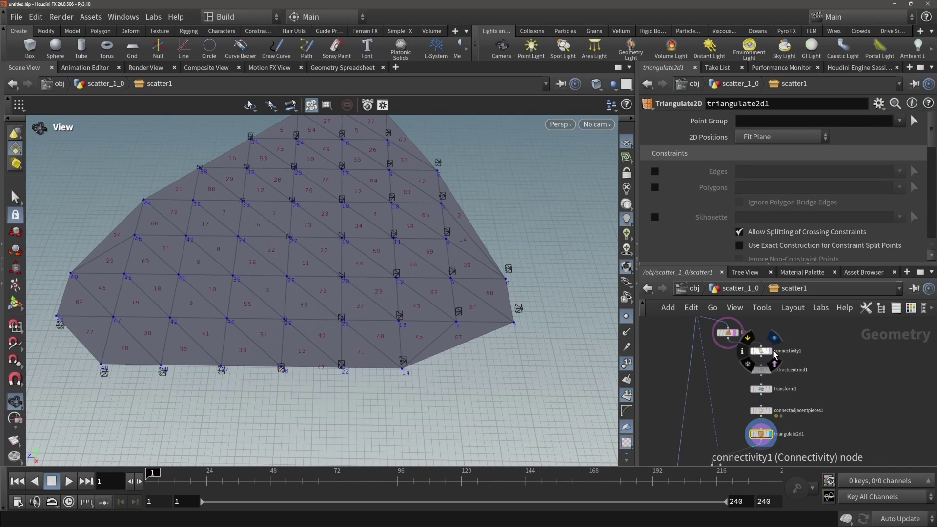
pyautogui.click(770, 373)
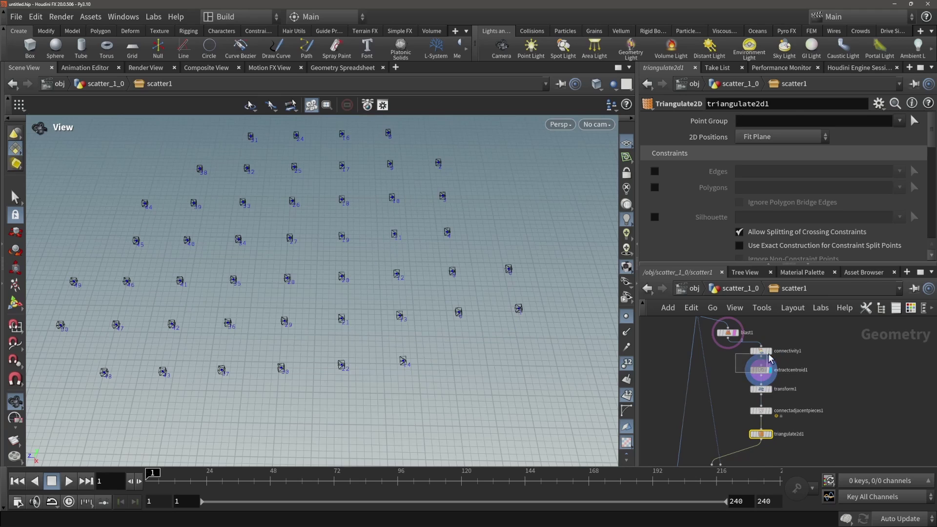
pyautogui.moveTo(768, 353); pyautogui.dragTo(766, 353)
pyautogui.moveTo(765, 353); pyautogui.dragTo(728, 357)
pyautogui.click(776, 369)
pyautogui.moveTo(775, 370); pyautogui.dragTo(774, 346, button='middle')
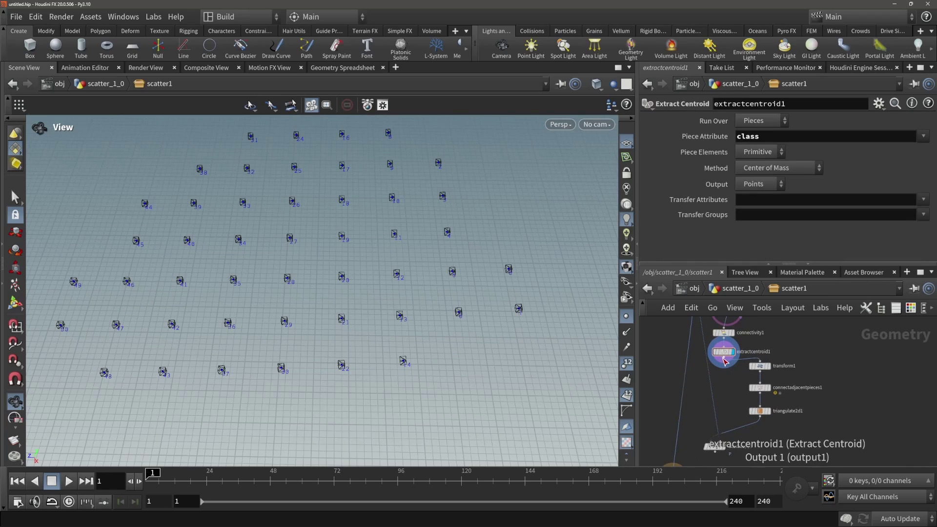
# Wire extractcentroid1's output into attribcopy1's second input and display attribcopy1.
pyautogui.click(724, 358)
pyautogui.click(719, 440)
pyautogui.click(726, 447)
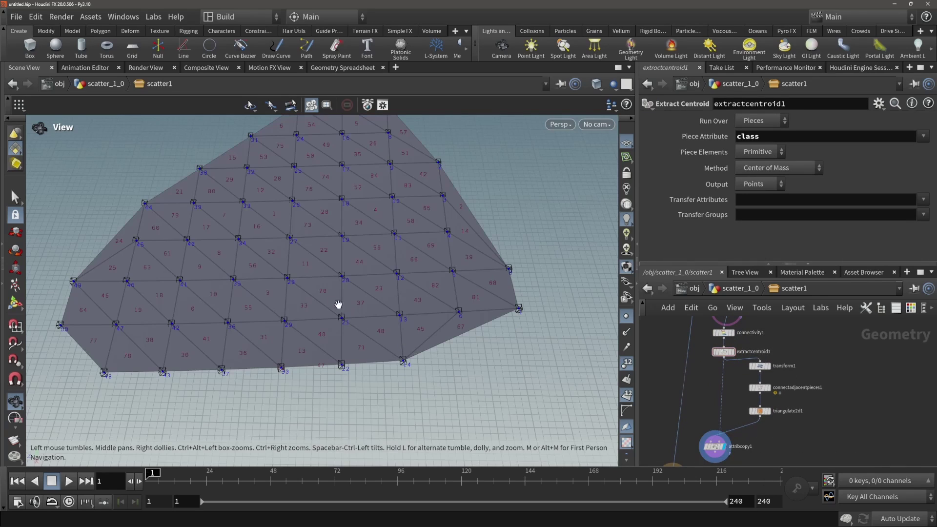
pyautogui.moveTo(338, 305); pyautogui.dragTo(328, 214)
# Connect attribcopy1 to output0 and place output0 directly beneath it.
pyautogui.moveTo(713, 460); pyautogui.dragTo(754, 409, button='middle')
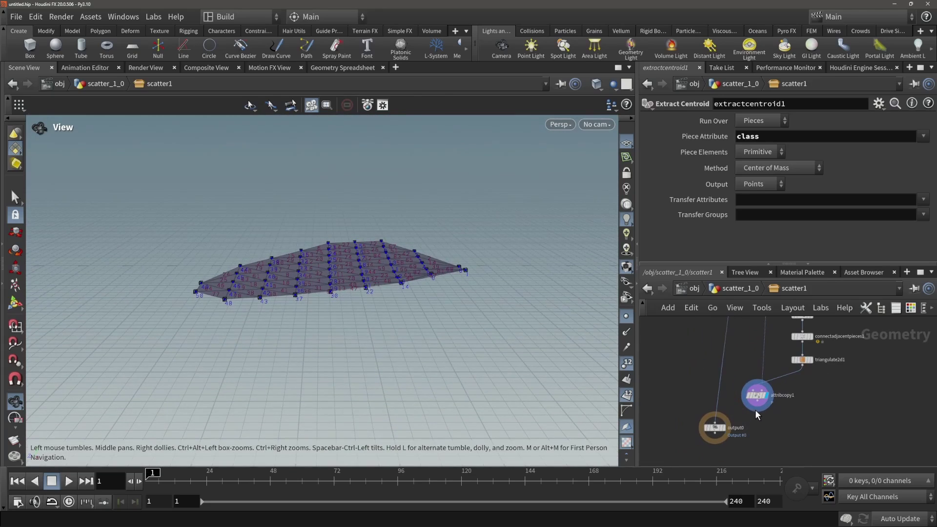
pyautogui.click(757, 405)
pyautogui.click(715, 418)
pyautogui.moveTo(715, 427); pyautogui.dragTo(757, 420)
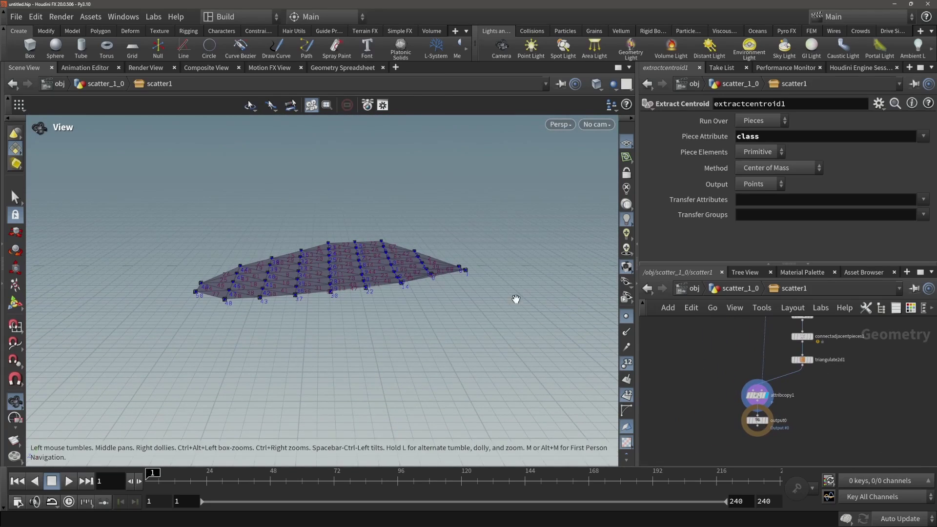
# Turn off the display of point markers in the 3D view.
pyautogui.moveTo(516, 299); pyautogui.dragTo(517, 344)
pyautogui.click(627, 315)
pyautogui.moveTo(431, 246)
pyautogui.mouseDown()
pyautogui.moveTo(426, 266)
pyautogui.moveTo(420, 236)
pyautogui.mouseUp()
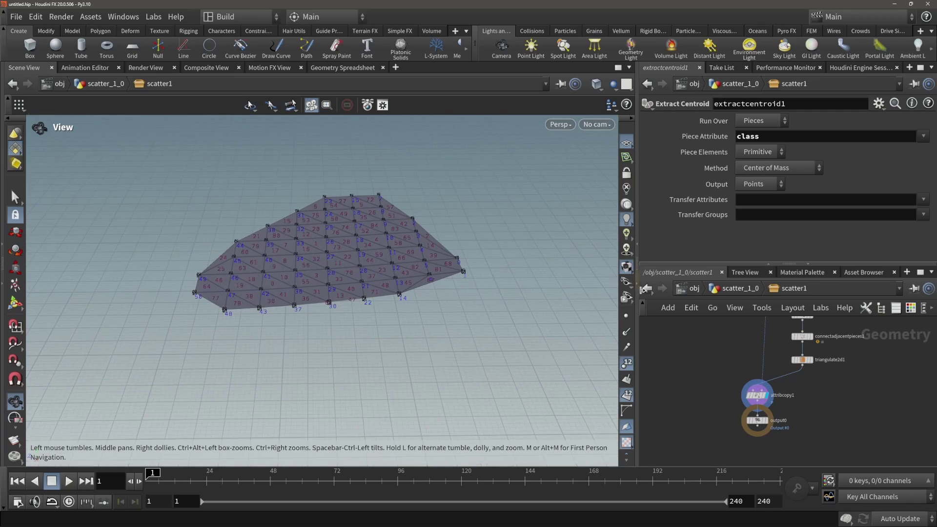
pyautogui.click(742, 292)
pyautogui.doubleClick(742, 356)
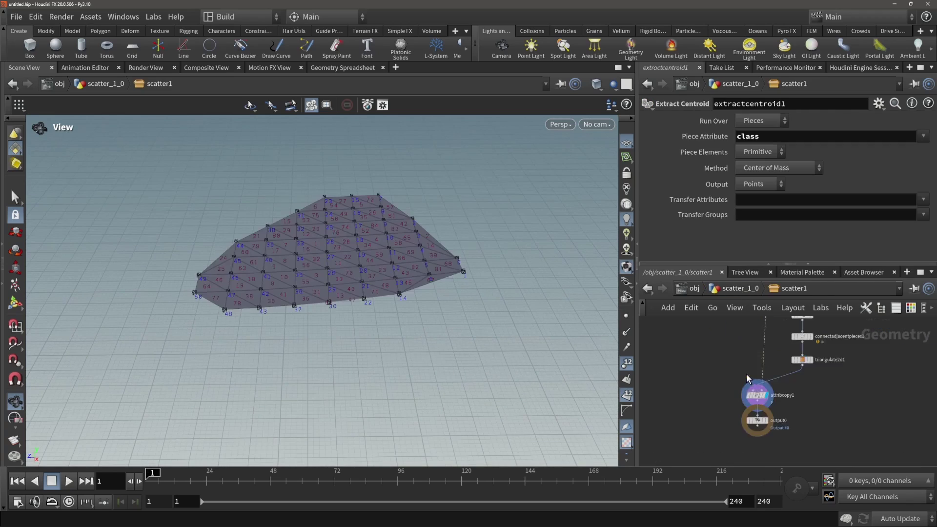
# Add a Scatter node fed by attribcopy1 and set its Force Total Count to about 29.
pyautogui.scroll(-6, 772, 378)
pyautogui.scroll(2, 774, 343)
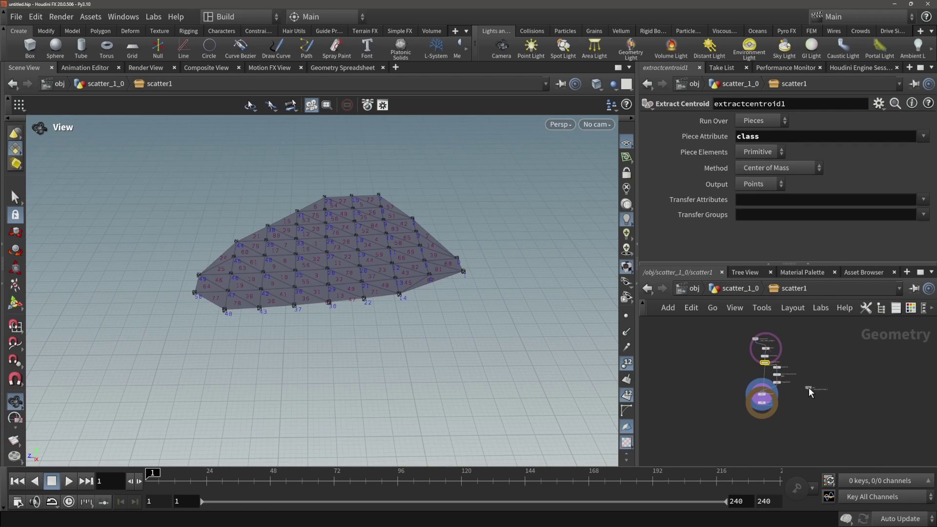
pyautogui.scroll(3, 800, 393)
pyautogui.press('Tab')
pyautogui.write('scat')
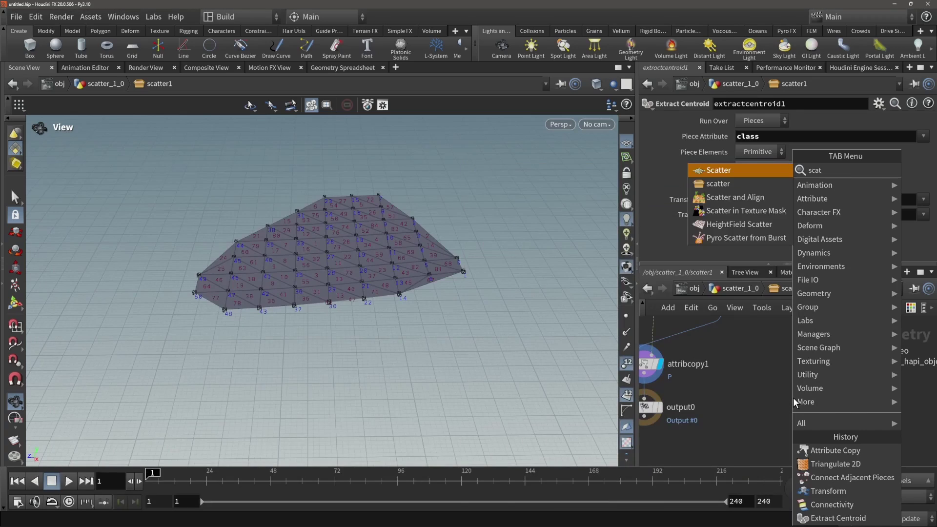
pyautogui.press('Return')
pyautogui.click(792, 397)
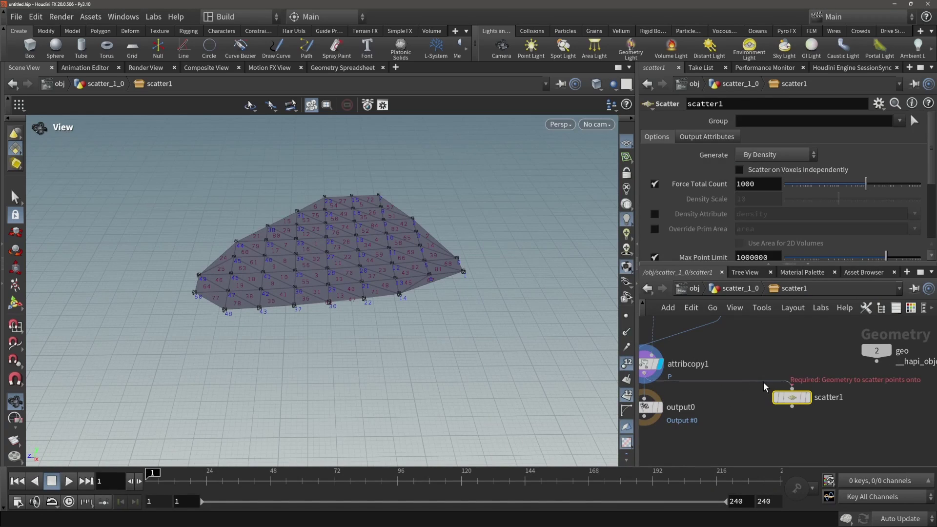
pyautogui.moveTo(823, 185); pyautogui.dragTo(827, 192)
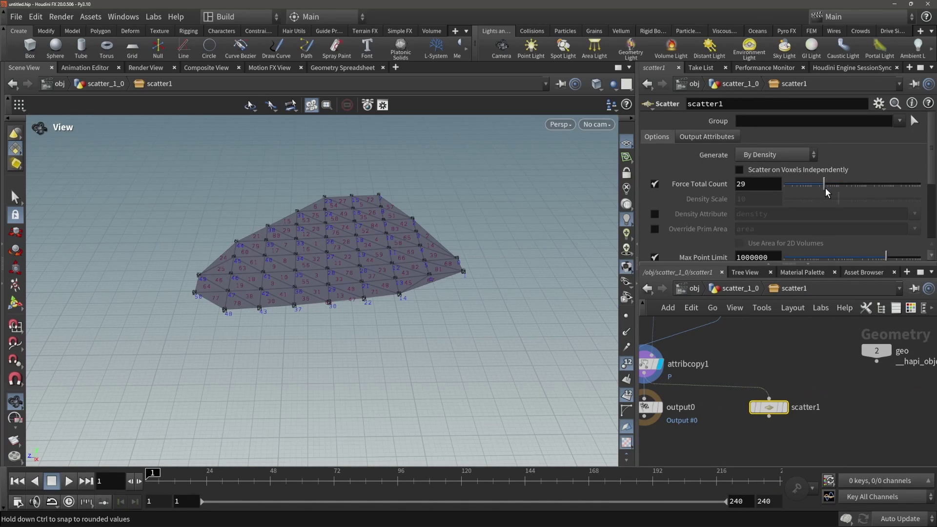
# Add a Copy to Points node and place it near scatter1.
pyautogui.press('Tab')
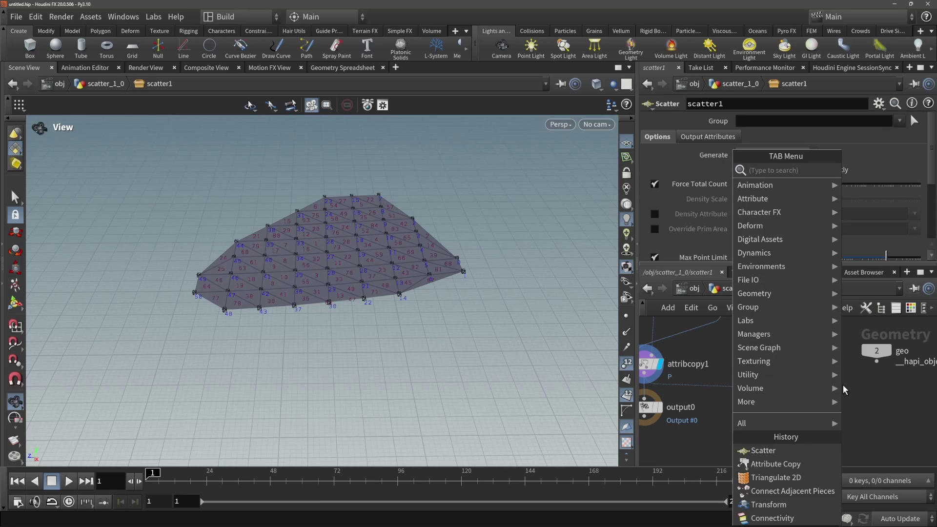
pyautogui.write('copy')
pyautogui.write('topoin')
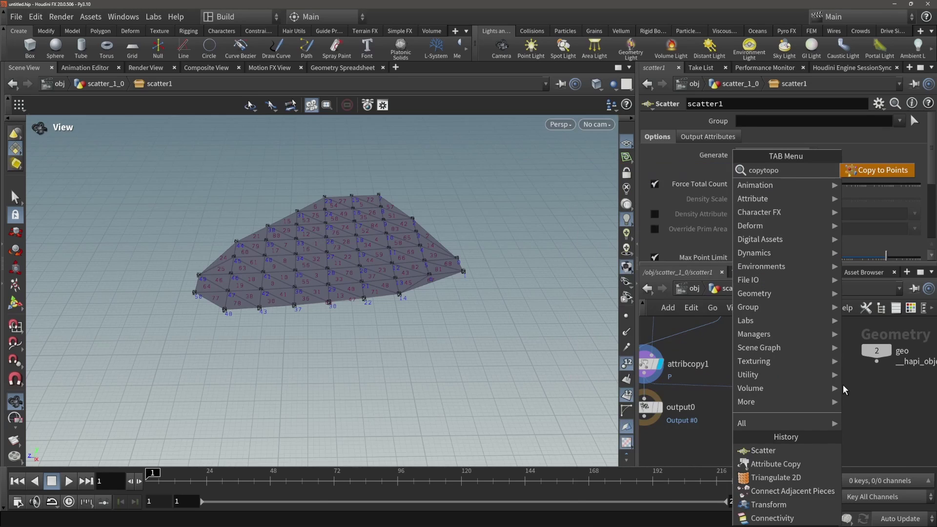
pyautogui.press('Return')
pyautogui.click(842, 389)
pyautogui.moveTo(858, 422); pyautogui.dragTo(813, 366, button='middle')
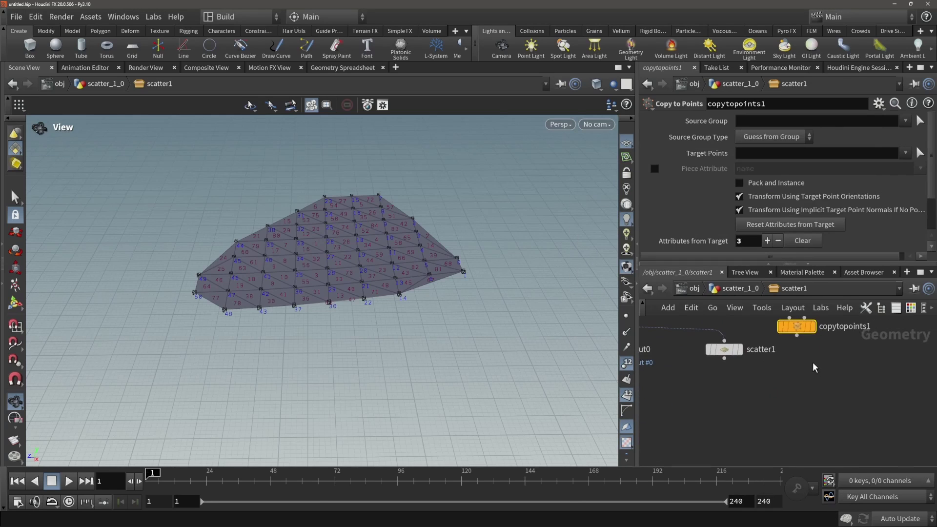
pyautogui.moveTo(798, 327); pyautogui.dragTo(781, 384)
# Wire the geo object merge into copytopoints1's first input and scatter1 into its second, with copytopoints1 displayed.
pyautogui.moveTo(742, 370); pyautogui.dragTo(783, 427, button='middle')
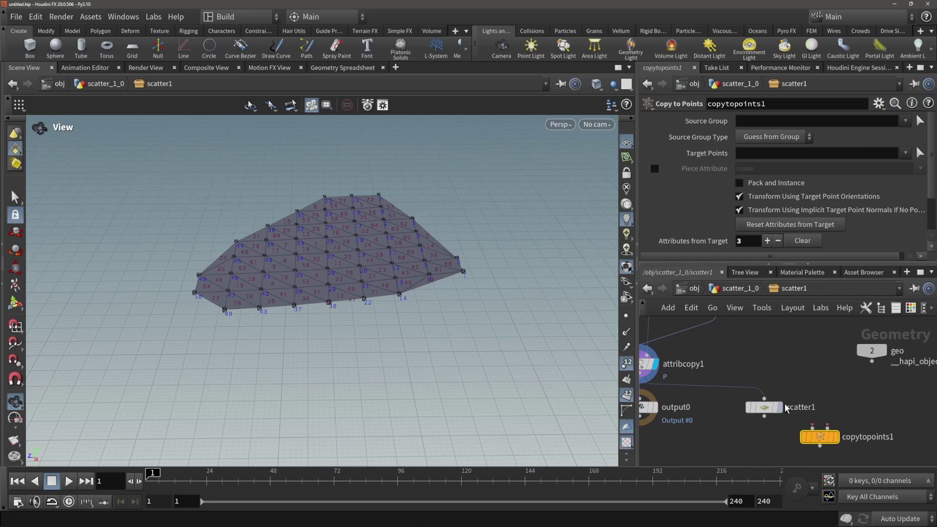
pyautogui.click(764, 416)
pyautogui.click(812, 427)
pyautogui.click(838, 436)
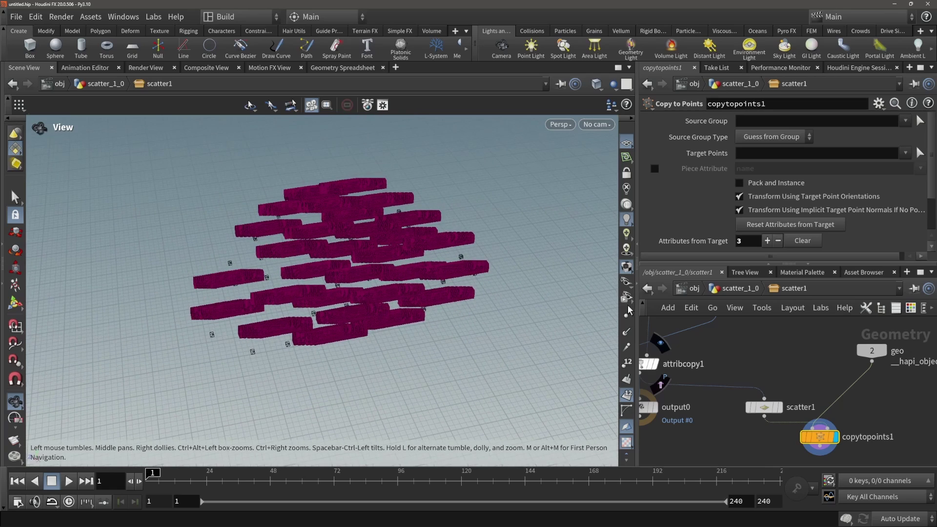
# Turn off primitive numbers and view the beams copied onto the scattered points.
pyautogui.click(627, 393)
pyautogui.moveTo(390, 291); pyautogui.dragTo(362, 308)
pyautogui.moveTo(362, 308); pyautogui.dragTo(646, 382, button='right')
# Move output0 below copytopoints1, wire copytopoints1 into it and display output0.
pyautogui.moveTo(771, 429); pyautogui.dragTo(793, 380, button='middle')
pyautogui.moveTo(663, 355); pyautogui.dragTo(844, 425)
pyautogui.click(842, 396)
pyautogui.click(800, 443)
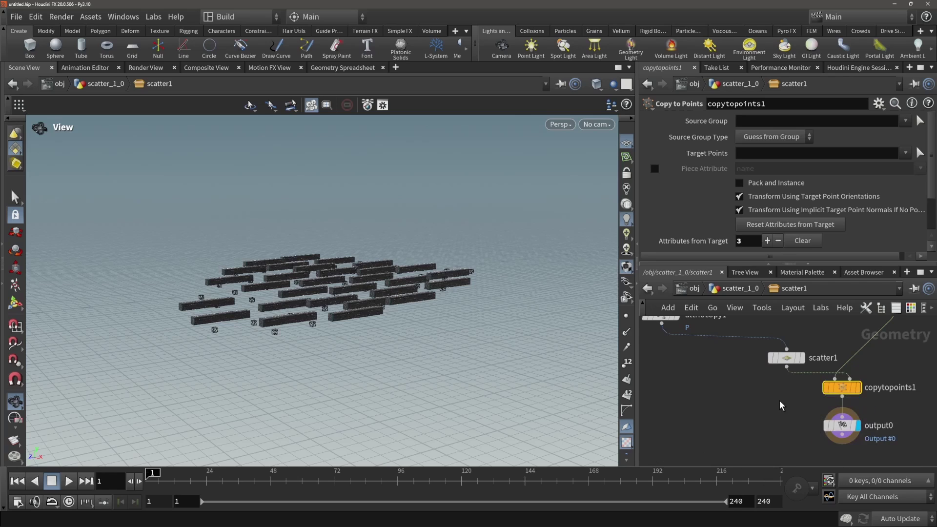
# Go up to the scatter_1_0 level and frame the asset's scattered beams in the 3D view.
pyautogui.scroll(-5, 769, 425)
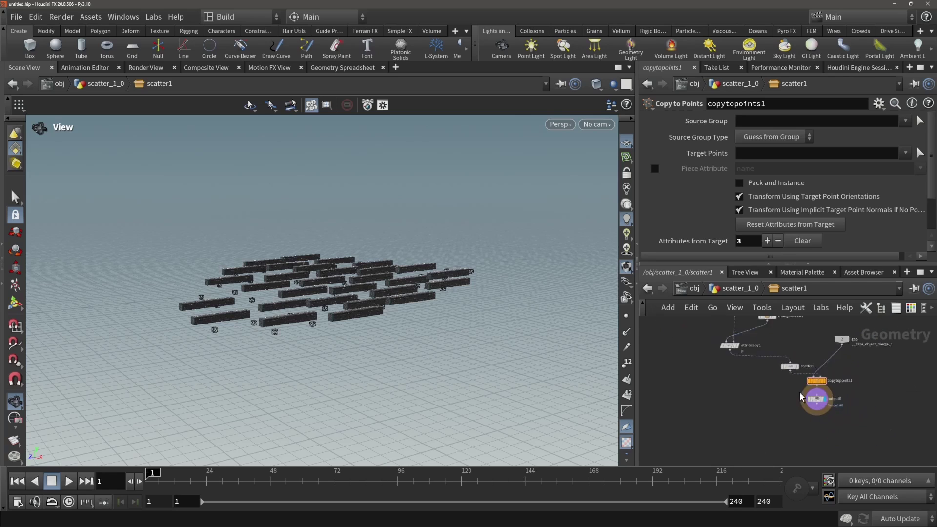
pyautogui.click(738, 288)
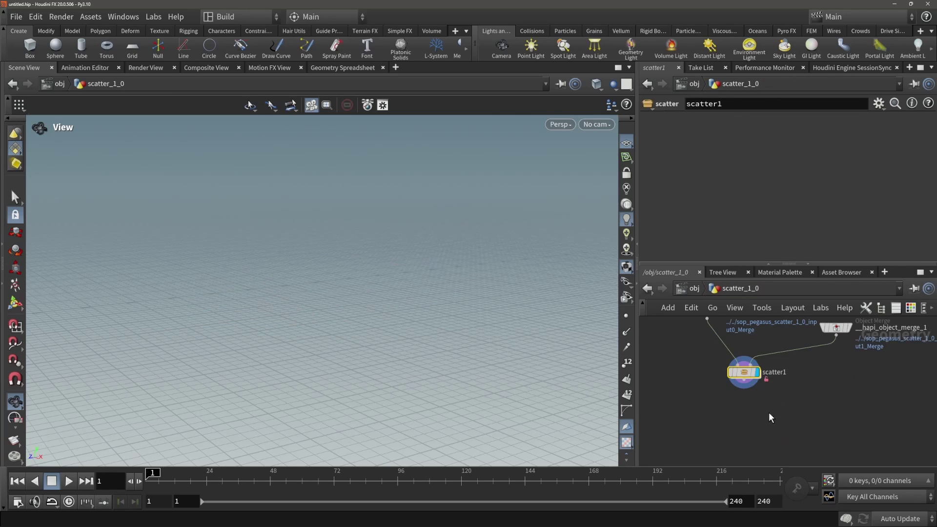
pyautogui.press('f')
pyautogui.moveTo(392, 274); pyautogui.dragTo(344, 297)
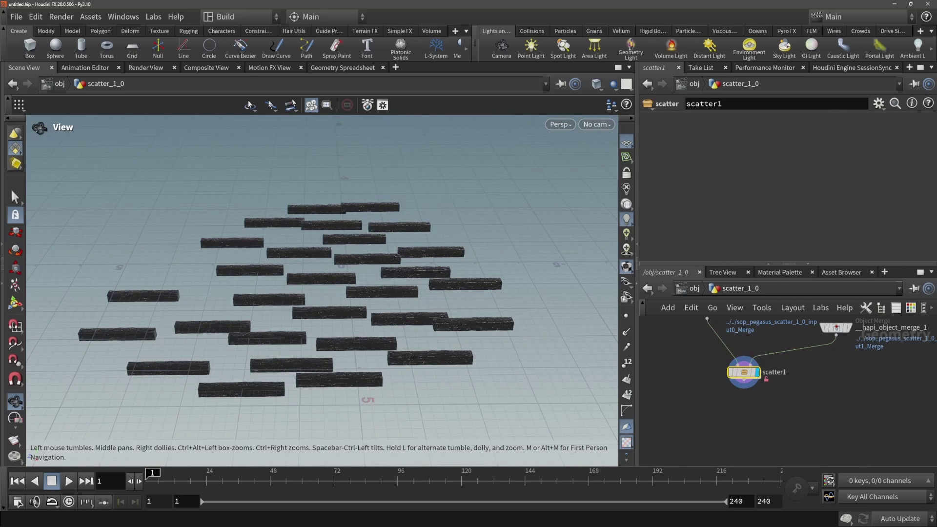
# Switch to Unreal Editor and examine the beams scattered across the hillside by sop_pegasus_scatter_1_0.
pyautogui.hotkey('alt', 'Tab')
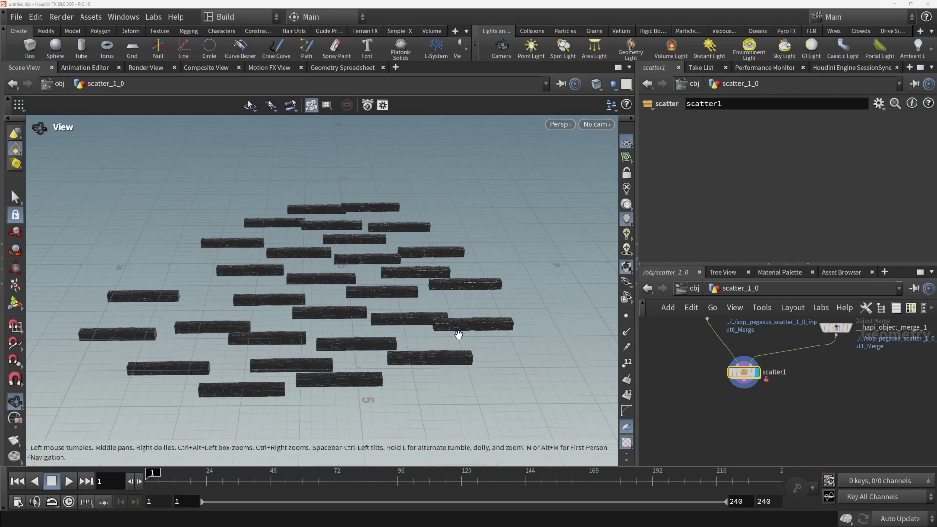
pyautogui.moveTo(458, 334); pyautogui.dragTo(429, 322)
pyautogui.click(892, 3)
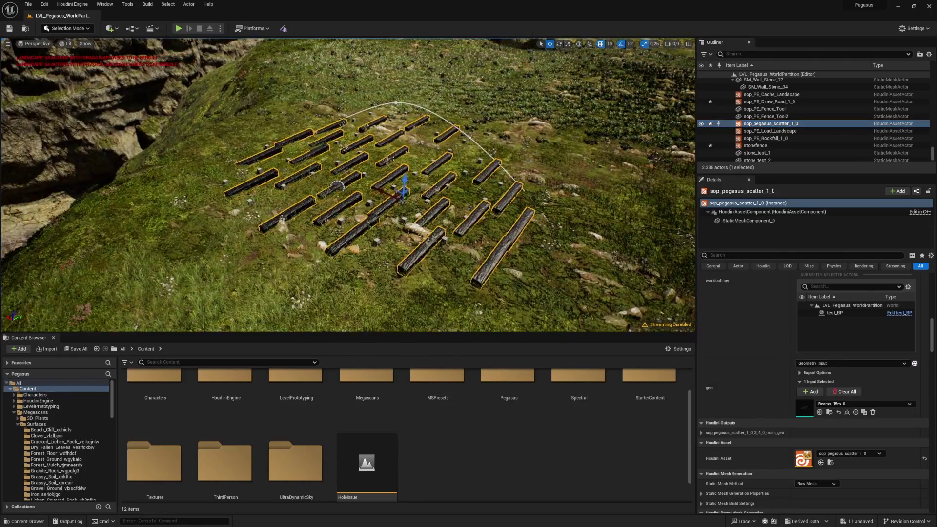
pyautogui.moveTo(347, 184); pyautogui.dragTo(320, 174, button='right')
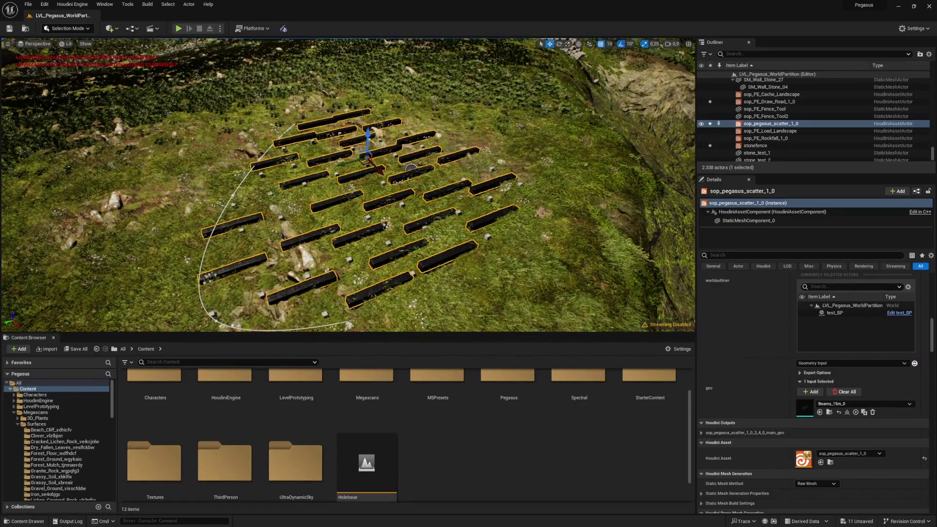